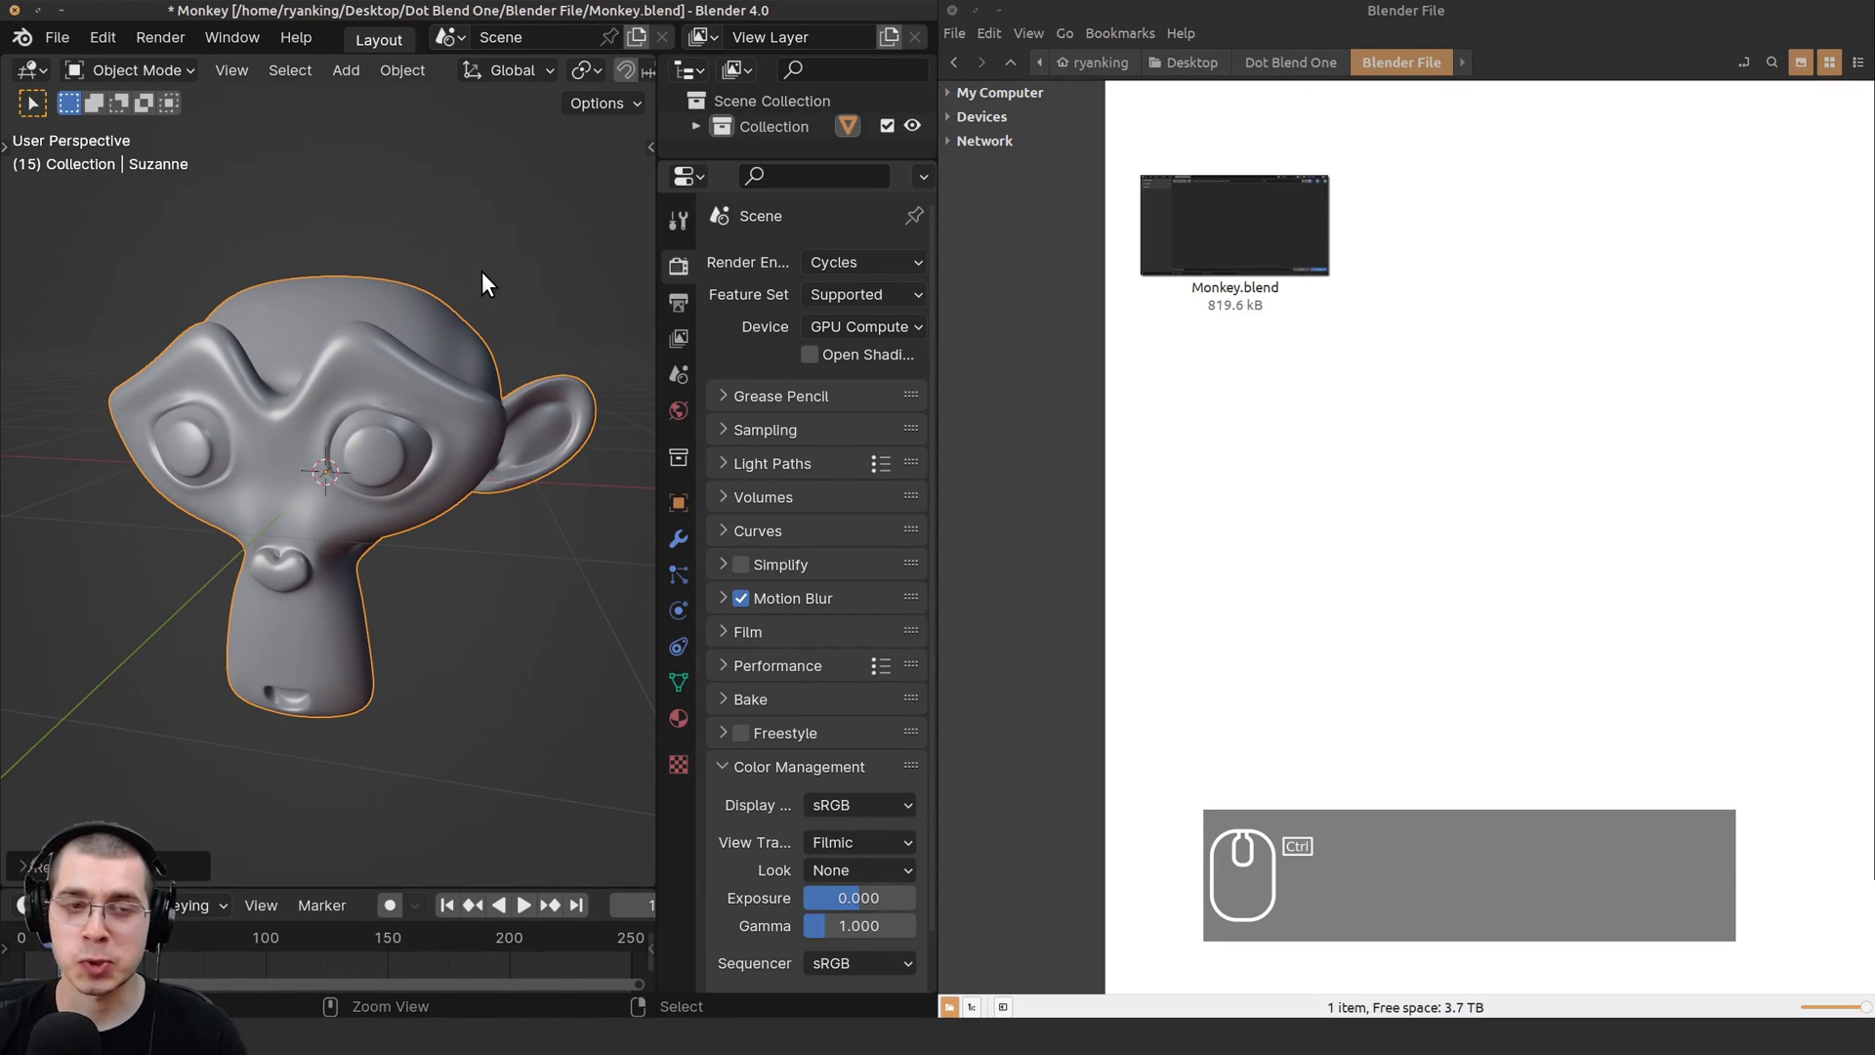
Save the monkey scene and compare Monkey.blend with its Monkey.blend1 backup in Nemo.
key(ctrl+s)
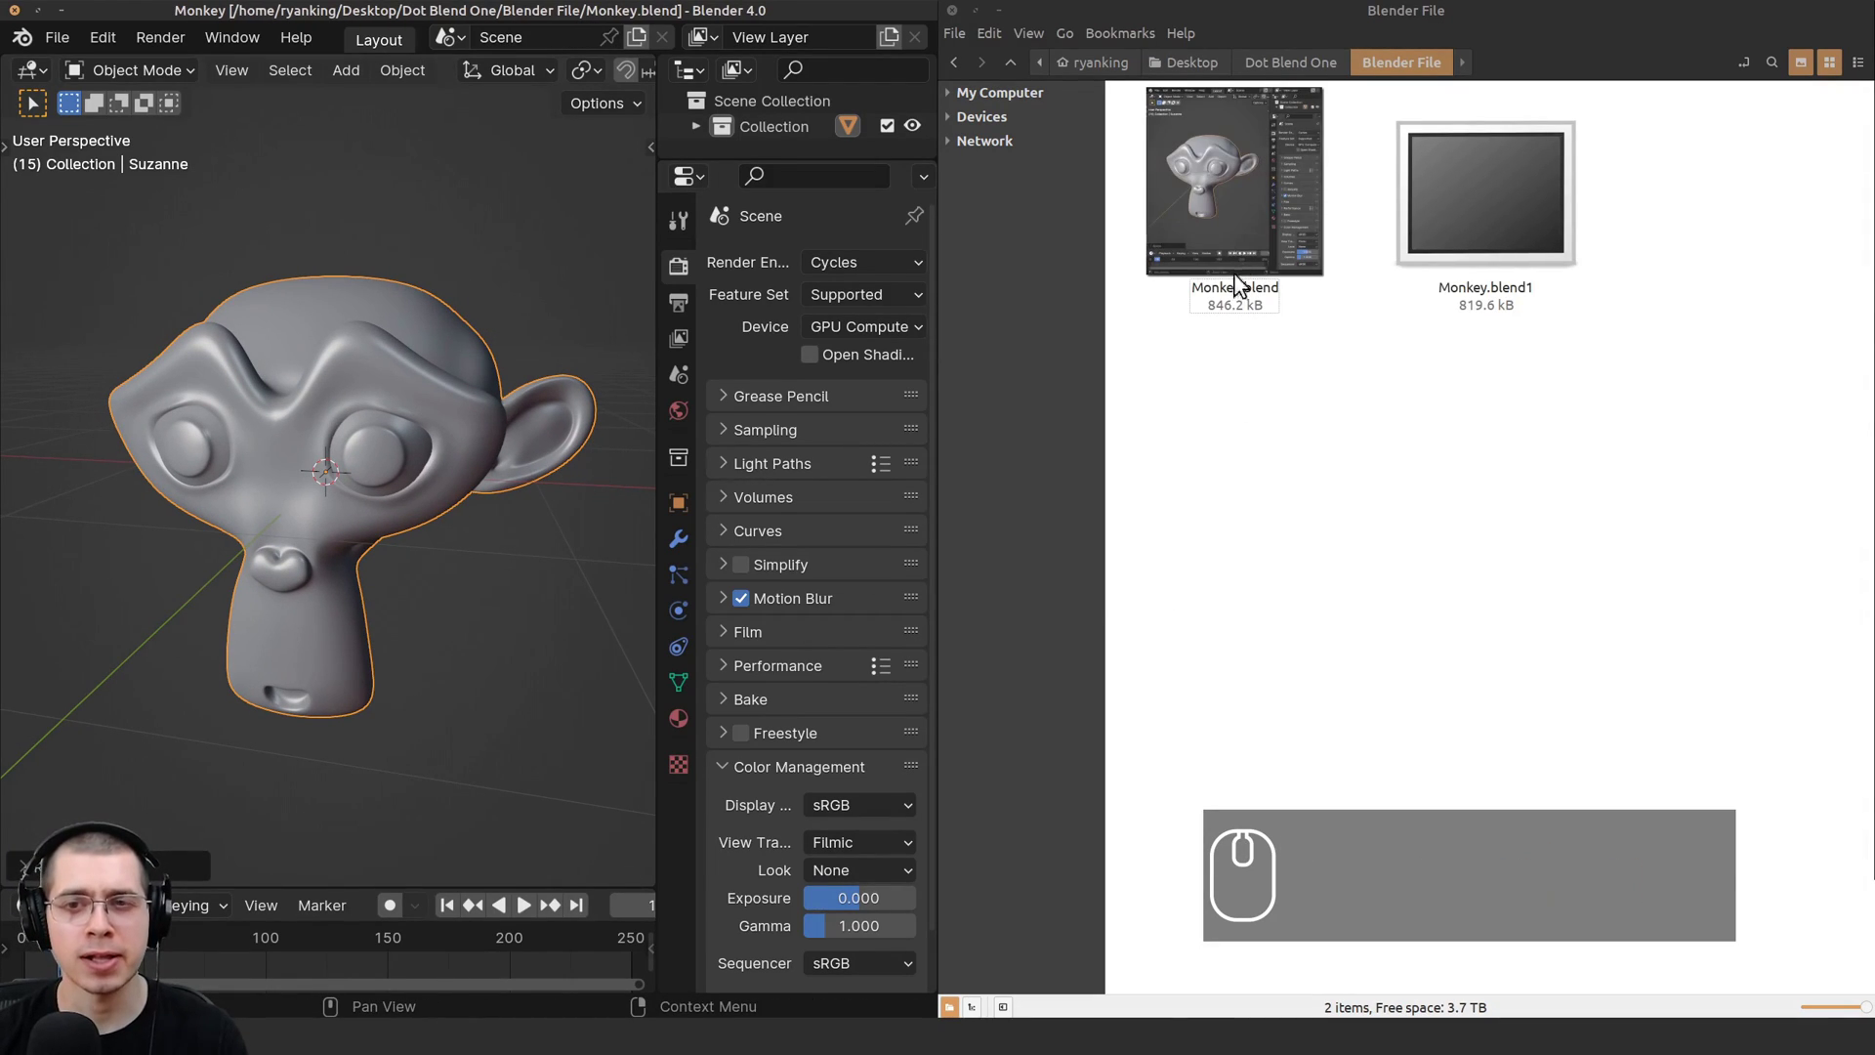
click(1246, 207)
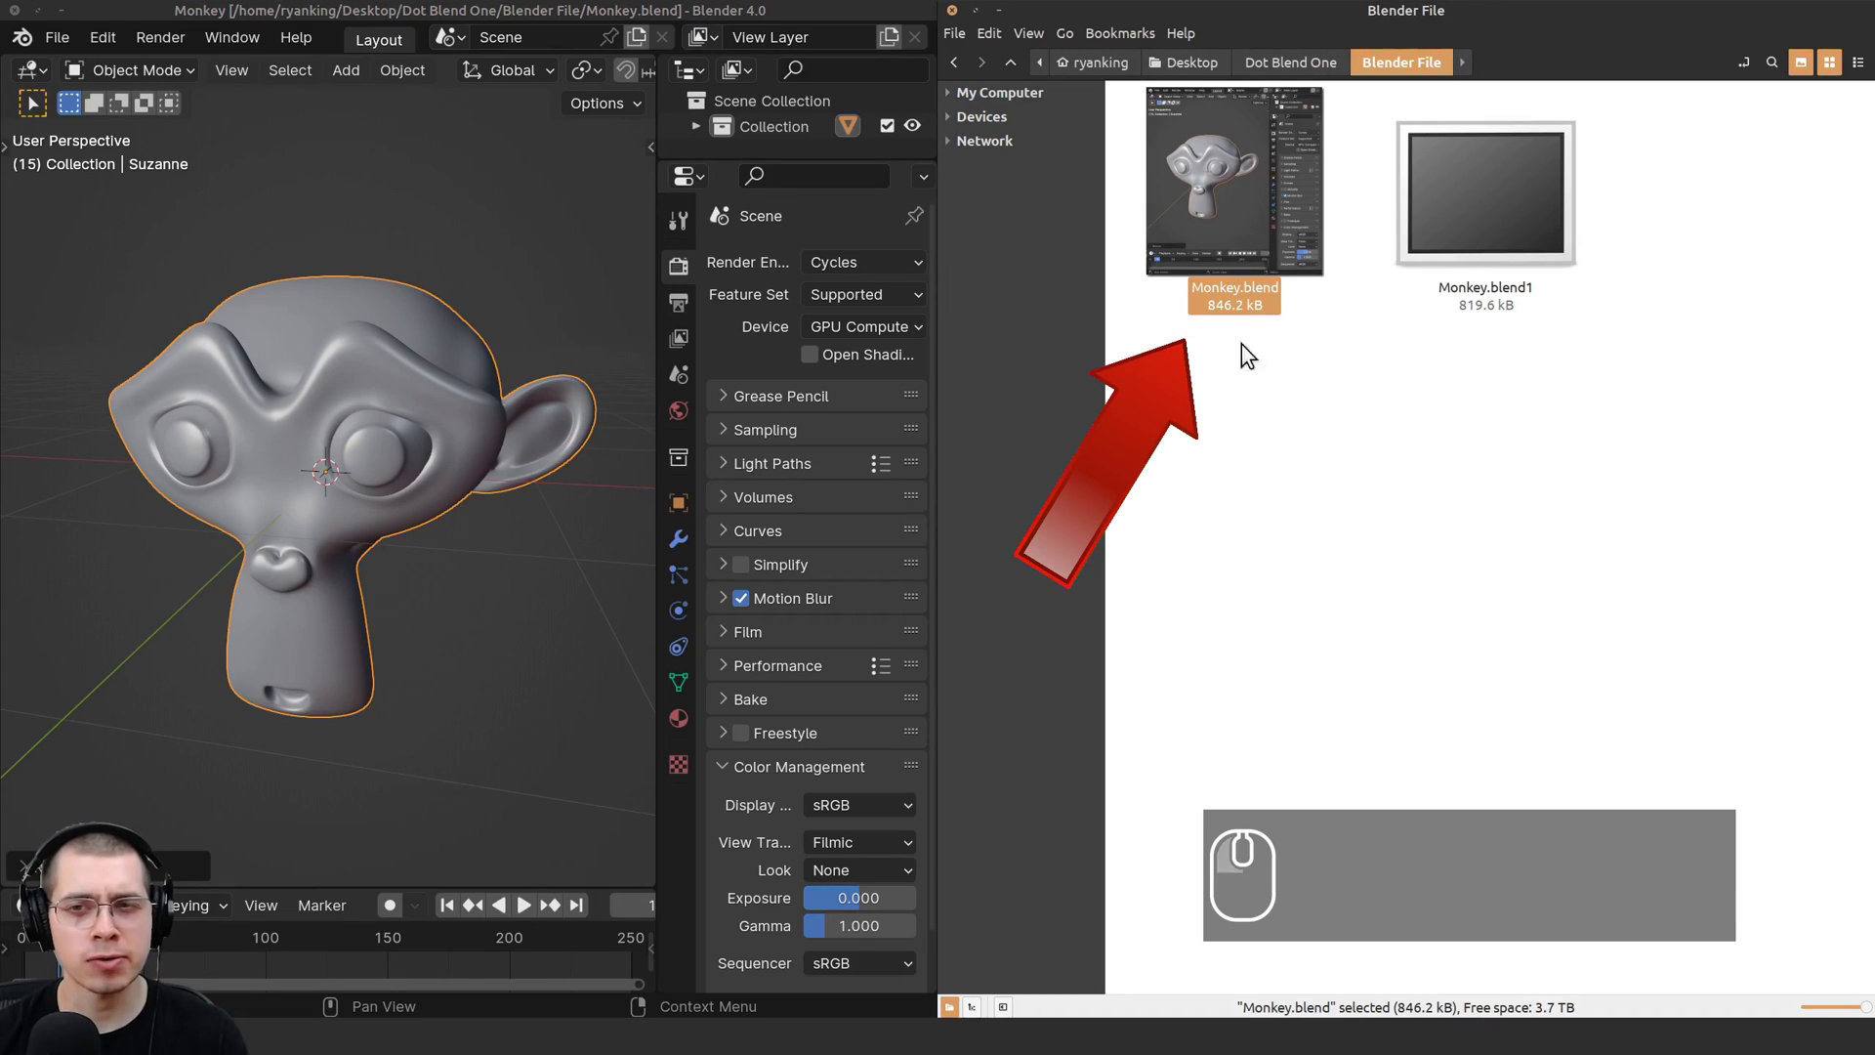
click(1501, 293)
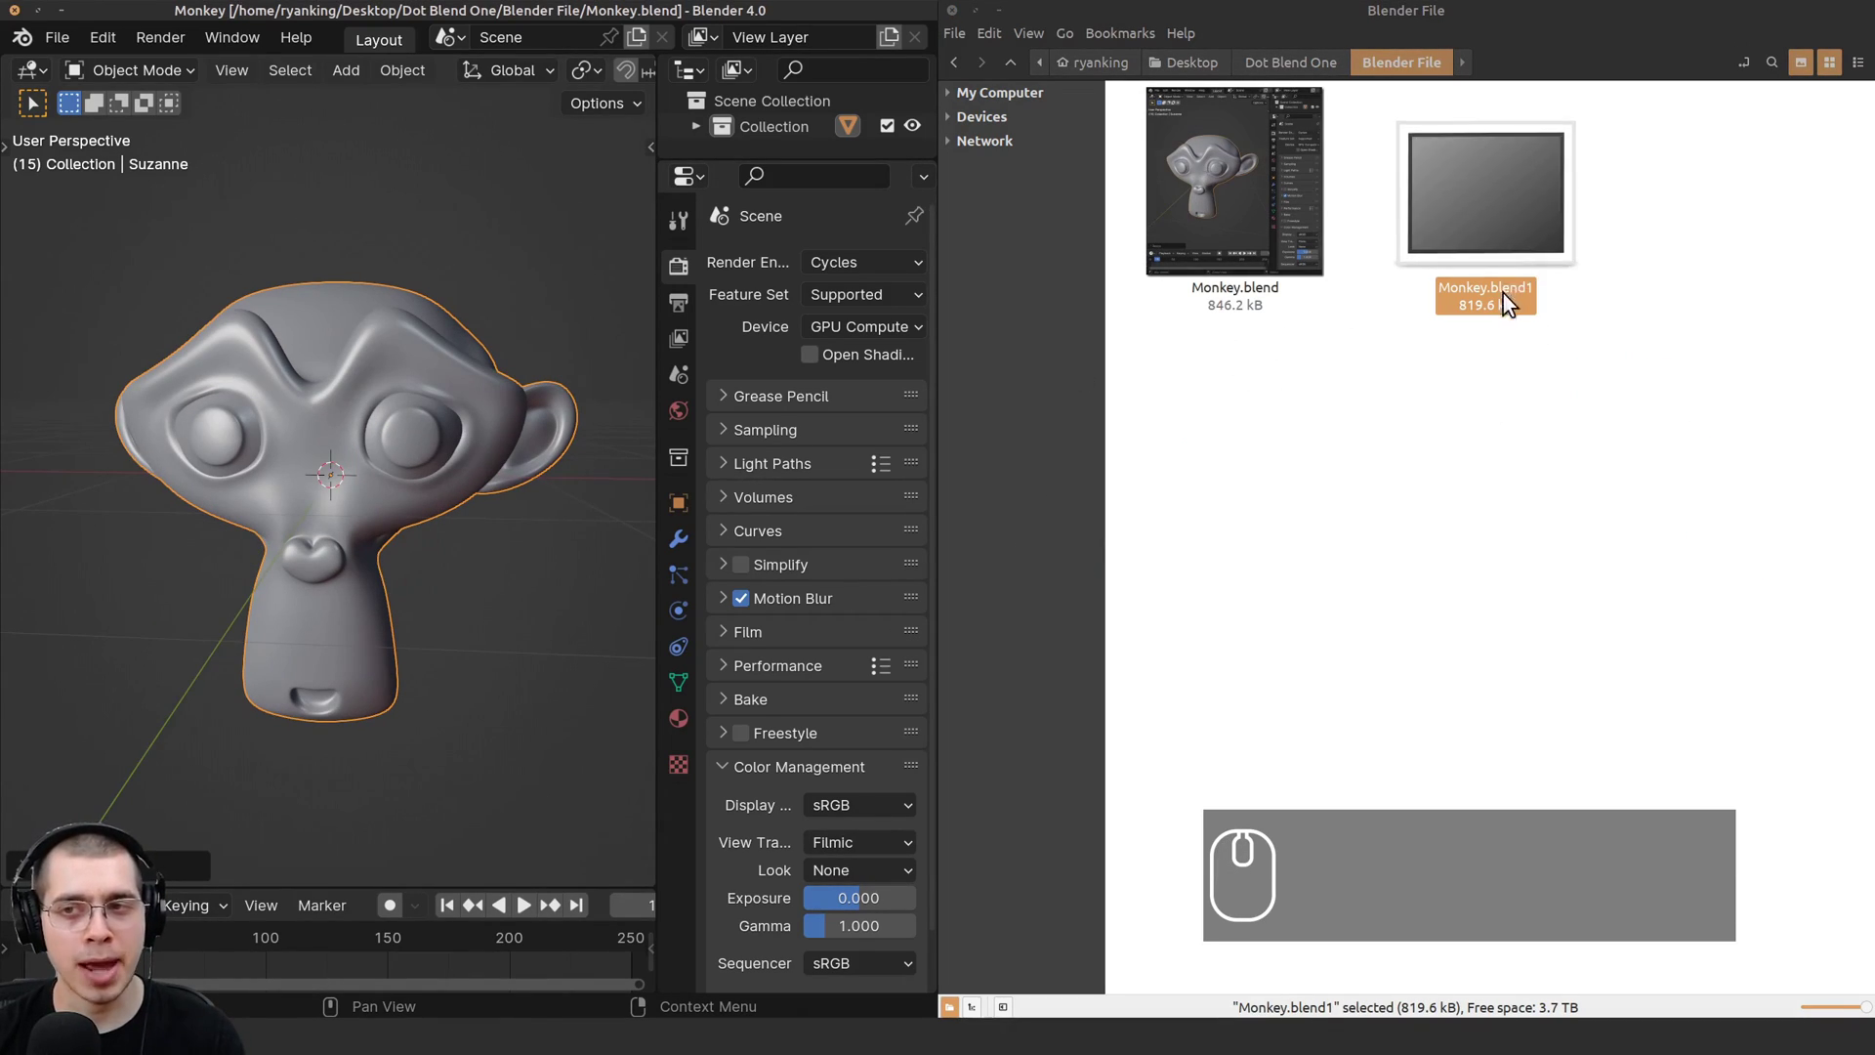
Re-save the turned monkey twice, refreshing Monkey.blend1 to 816.8 kB beside Monkey.blend.
middle_drag(451, 568, 460, 535)
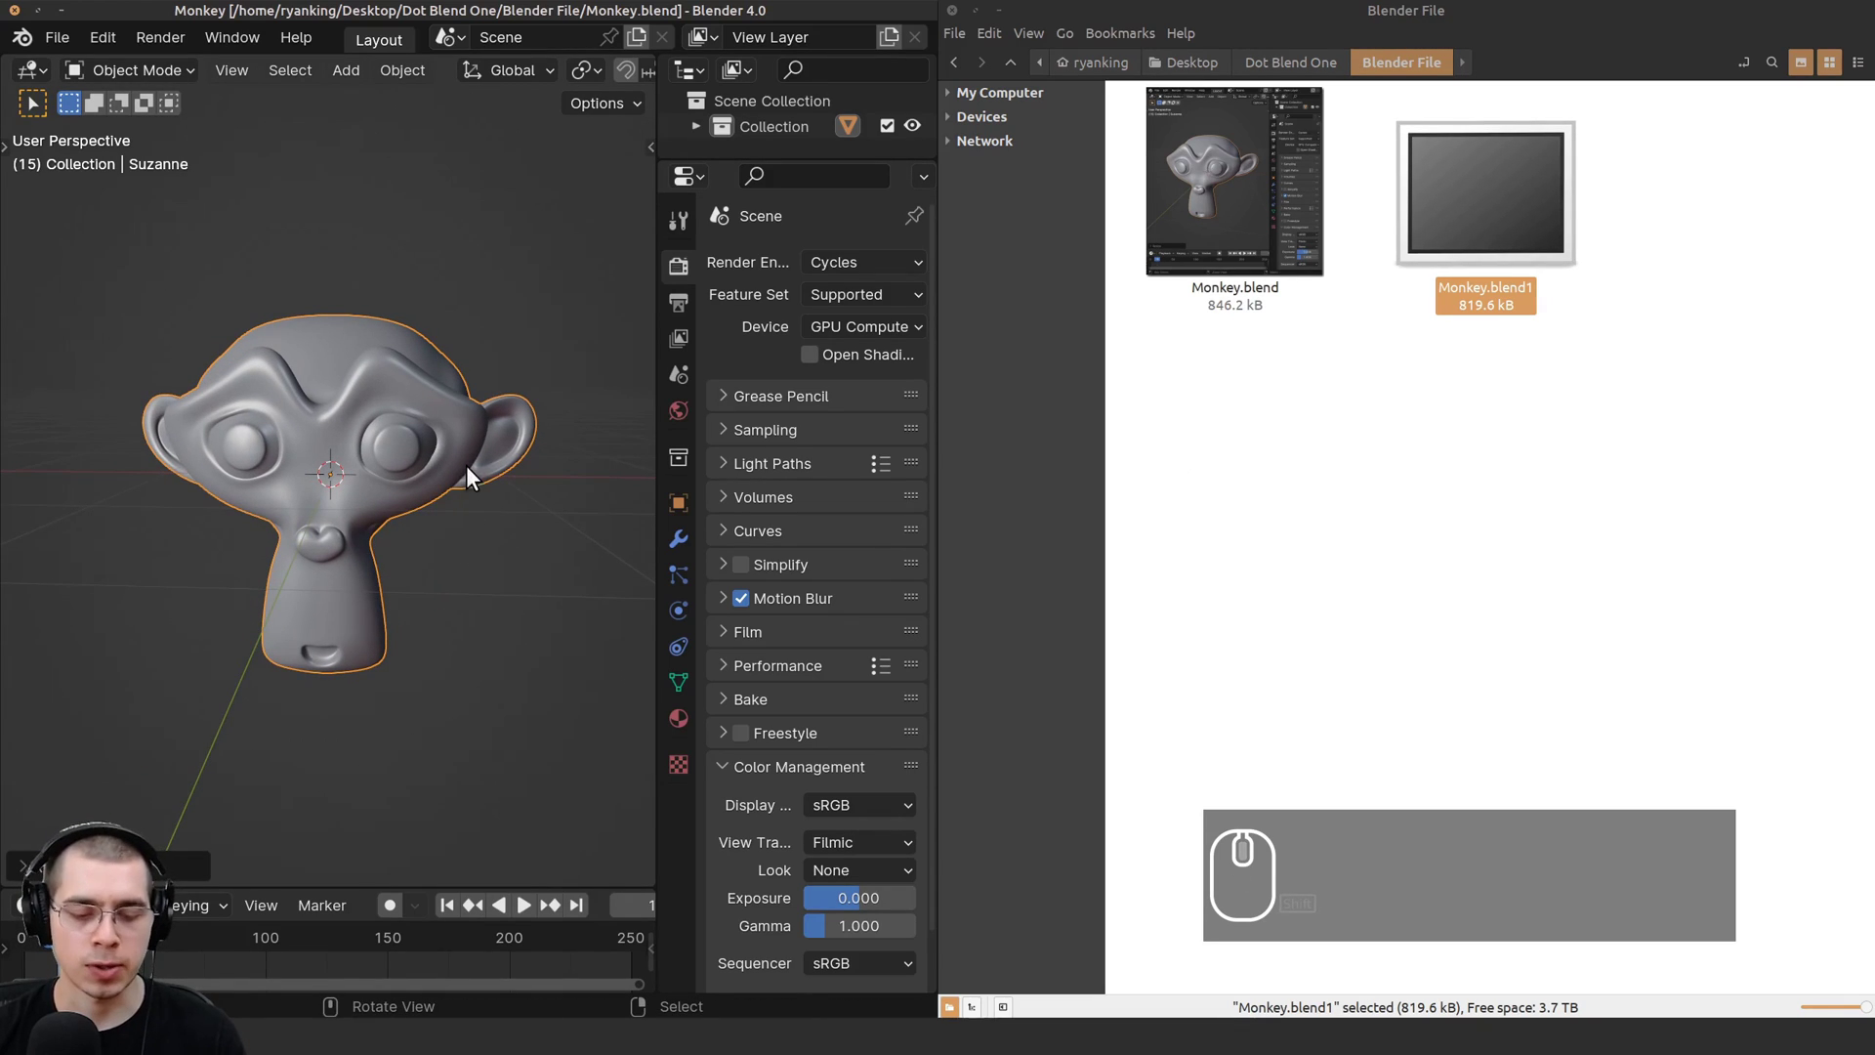
key(ctrl+s)
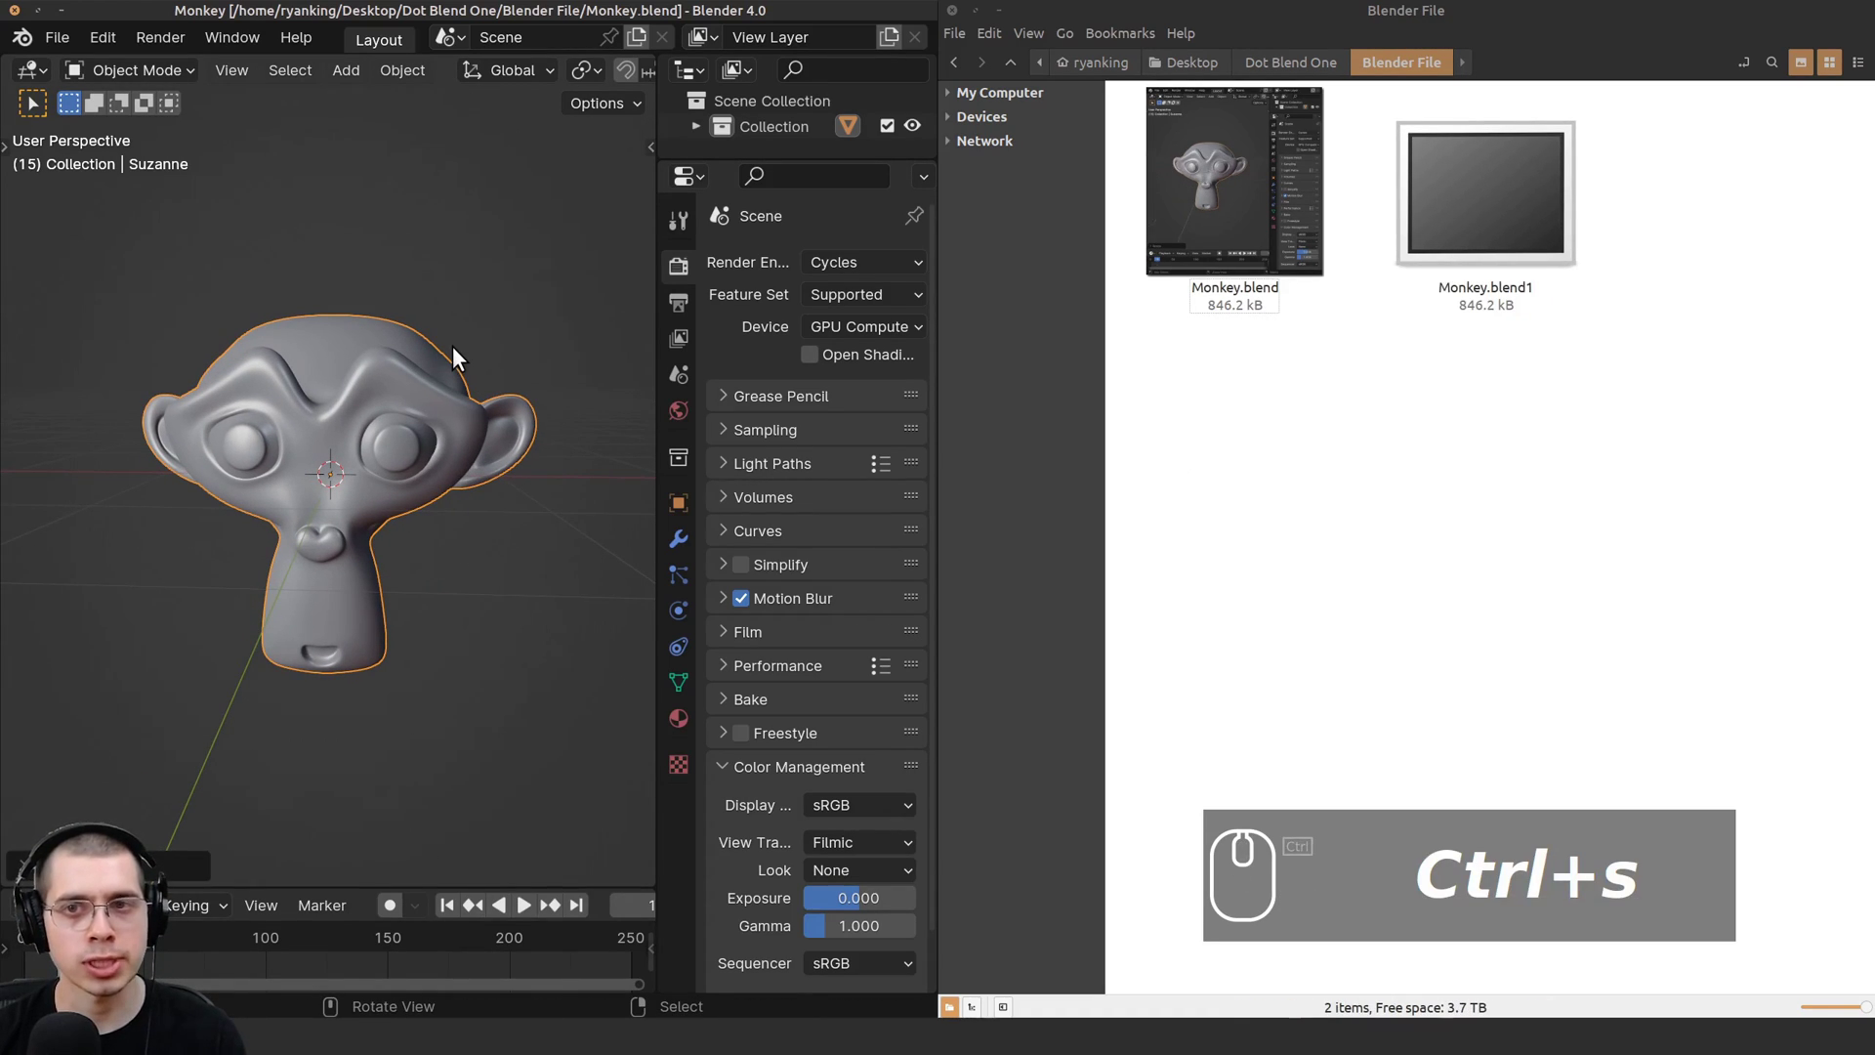
click(1234, 157)
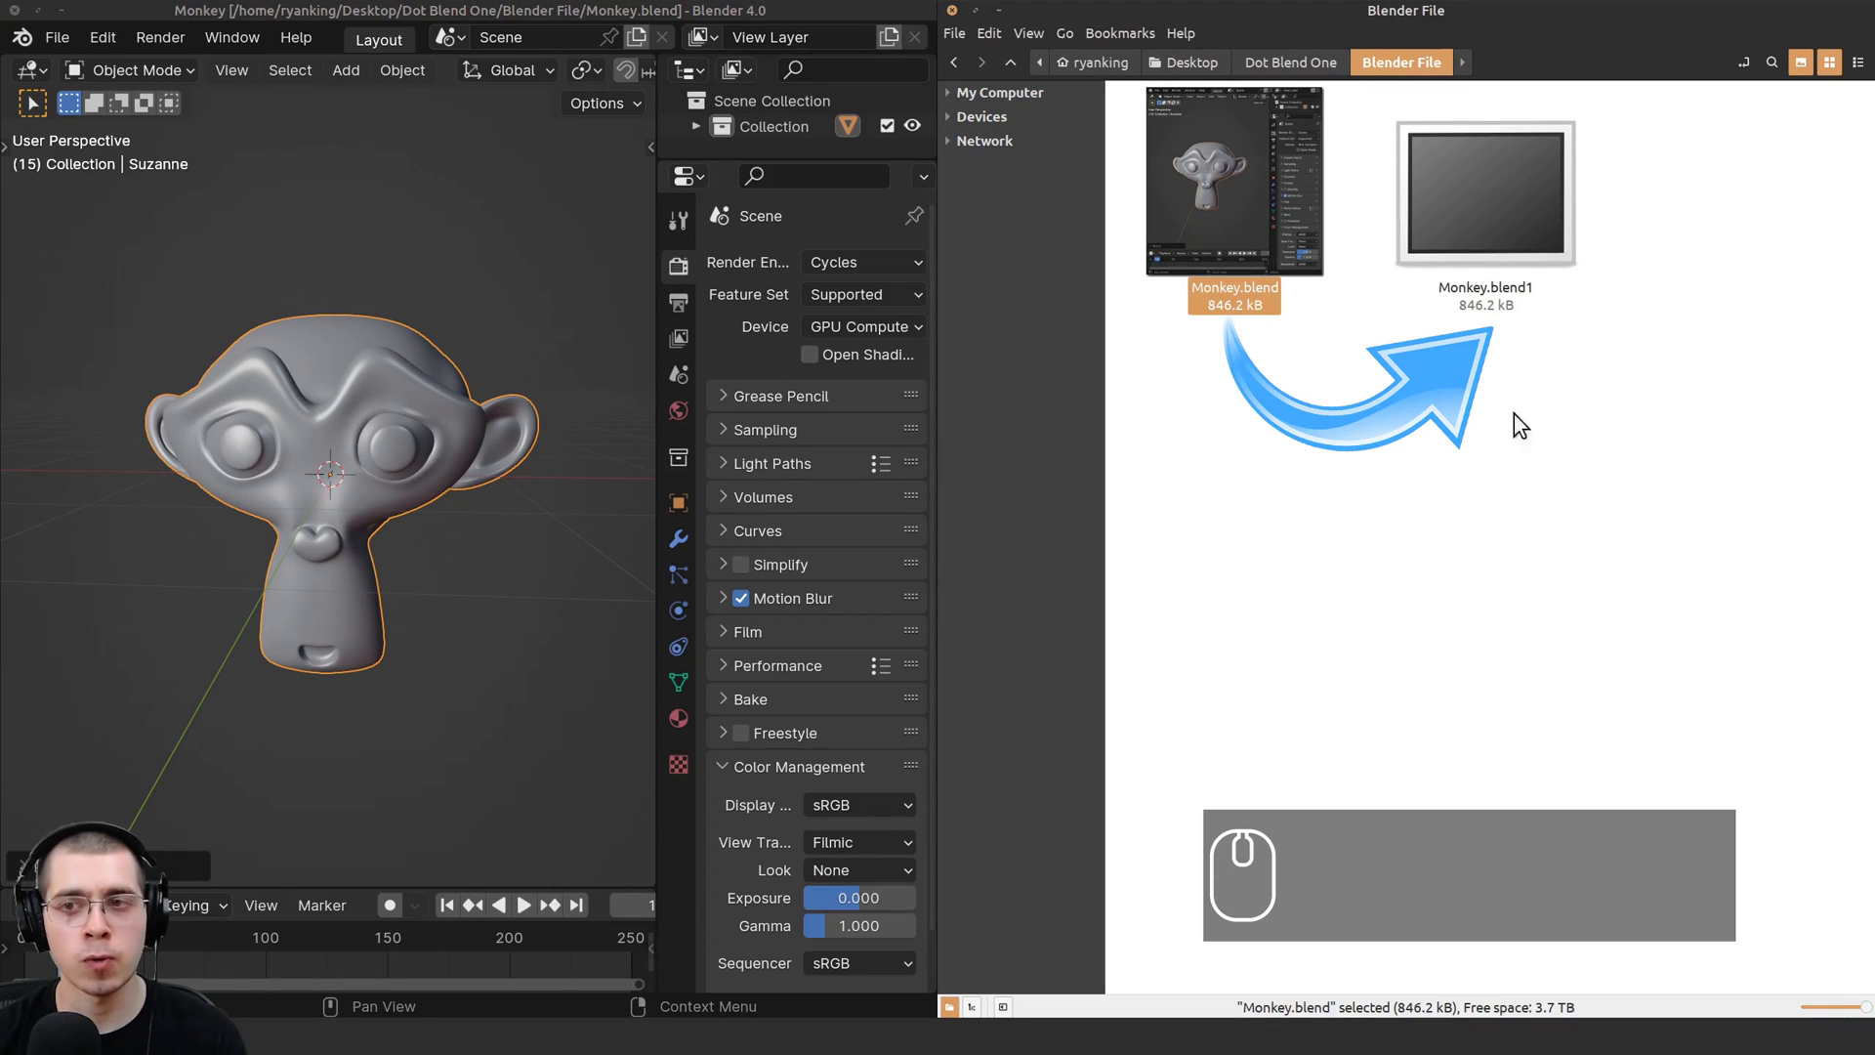
click(1500, 209)
middle_drag(640, 591, 566, 596)
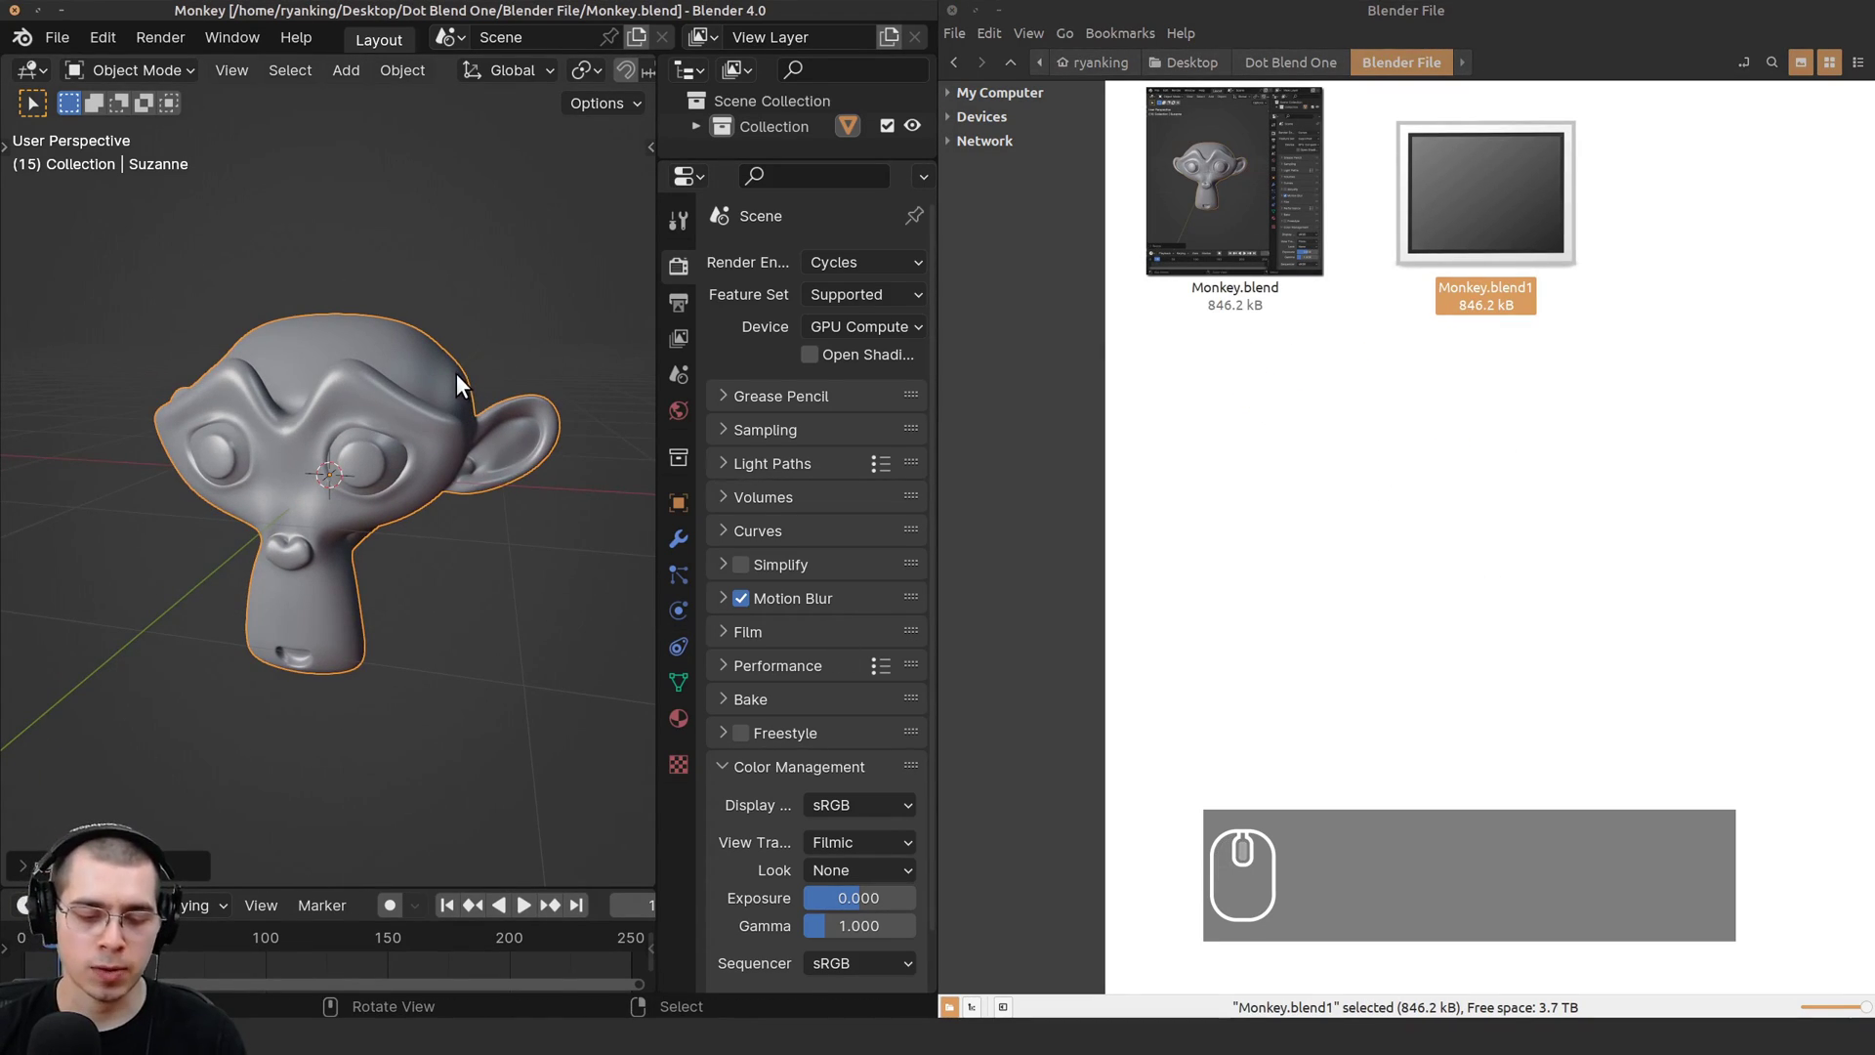
key(ctrl+s)
Add a shrunken cube beside the monkey and save, making Monkey.blend 851.8 kB.
click(1201, 181)
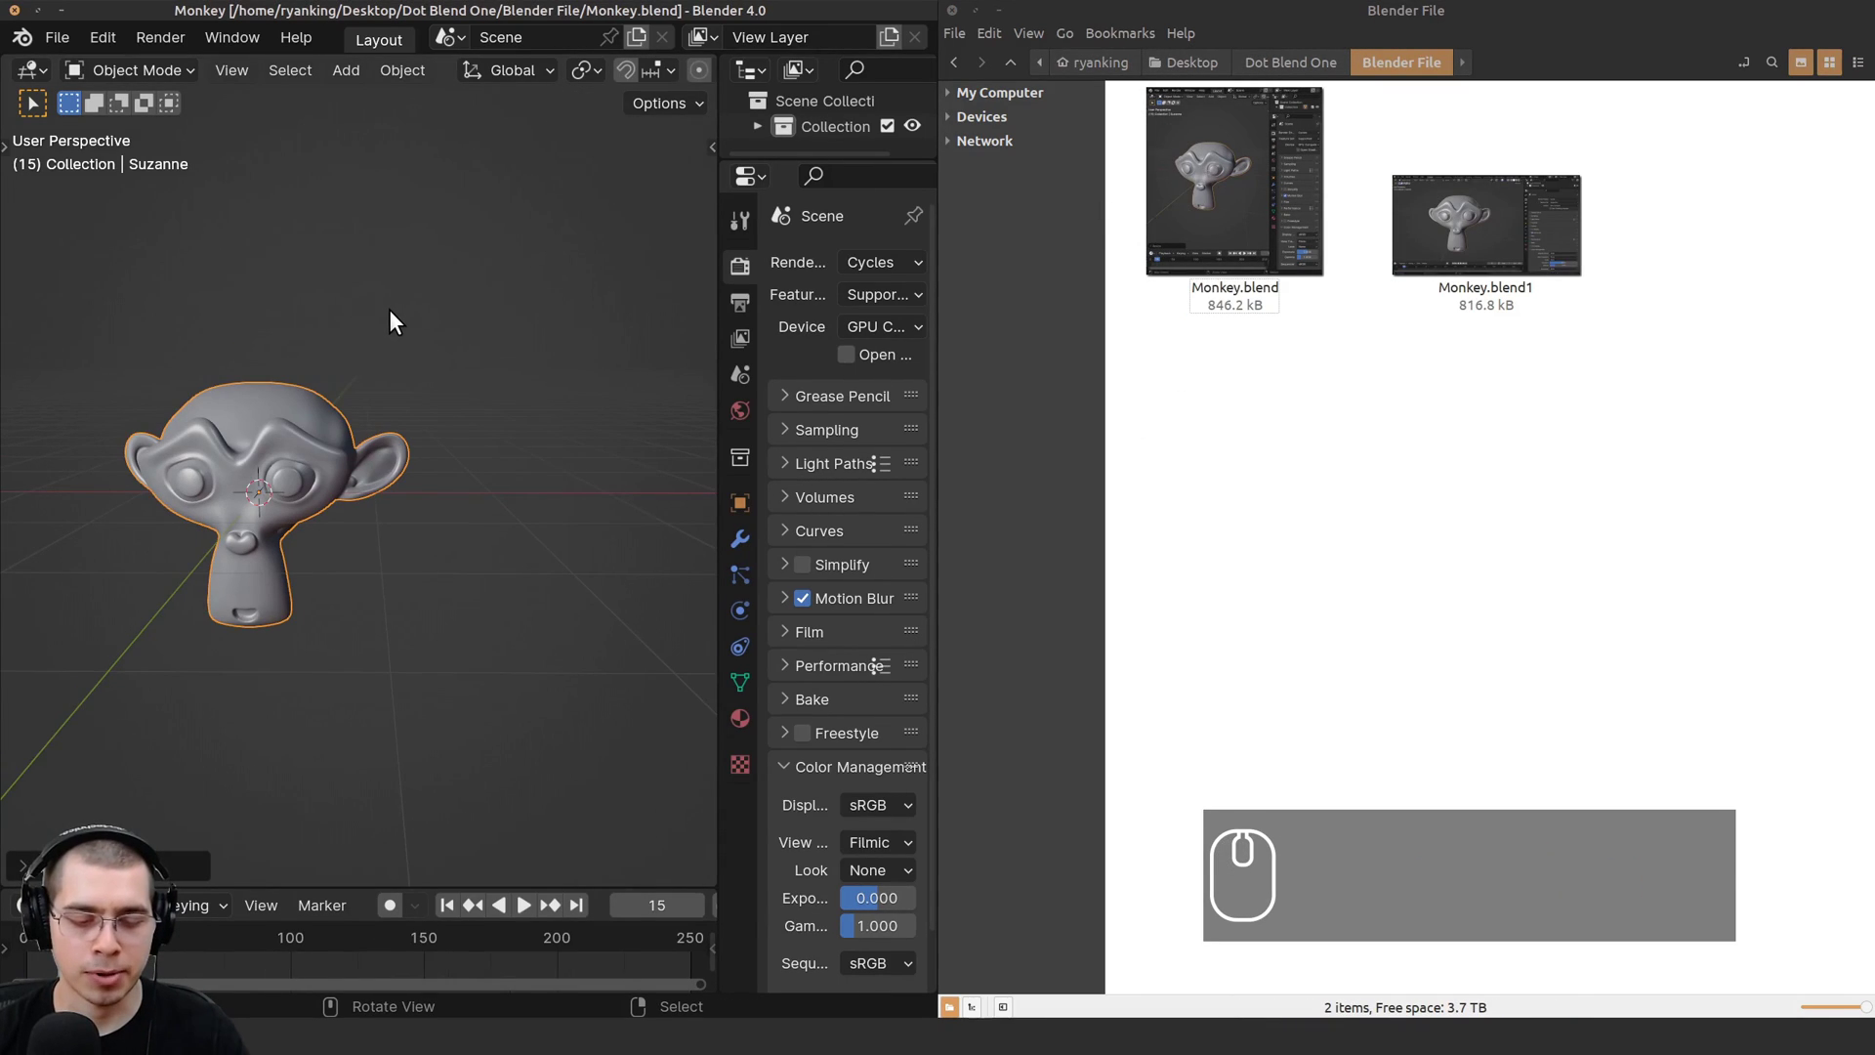
key(shift+a)
click(488, 332)
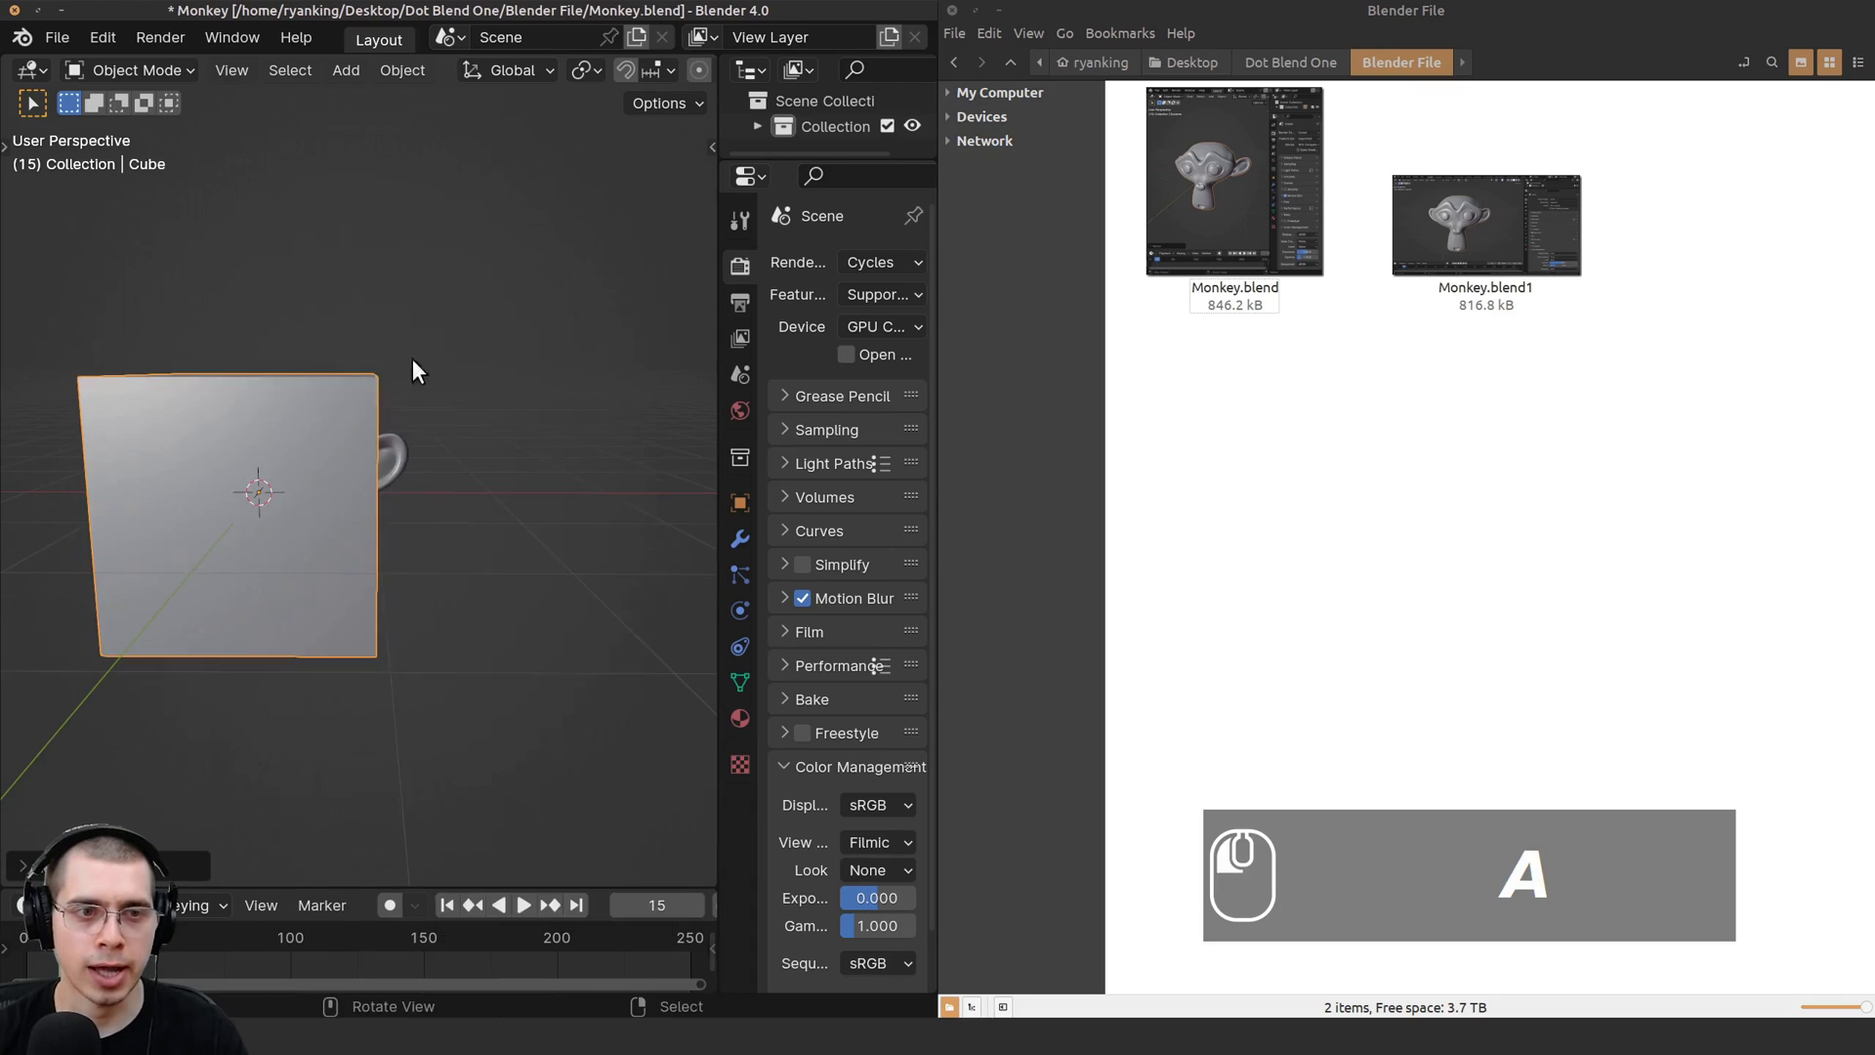
key(g)
key(s)
key(g)
click(461, 430)
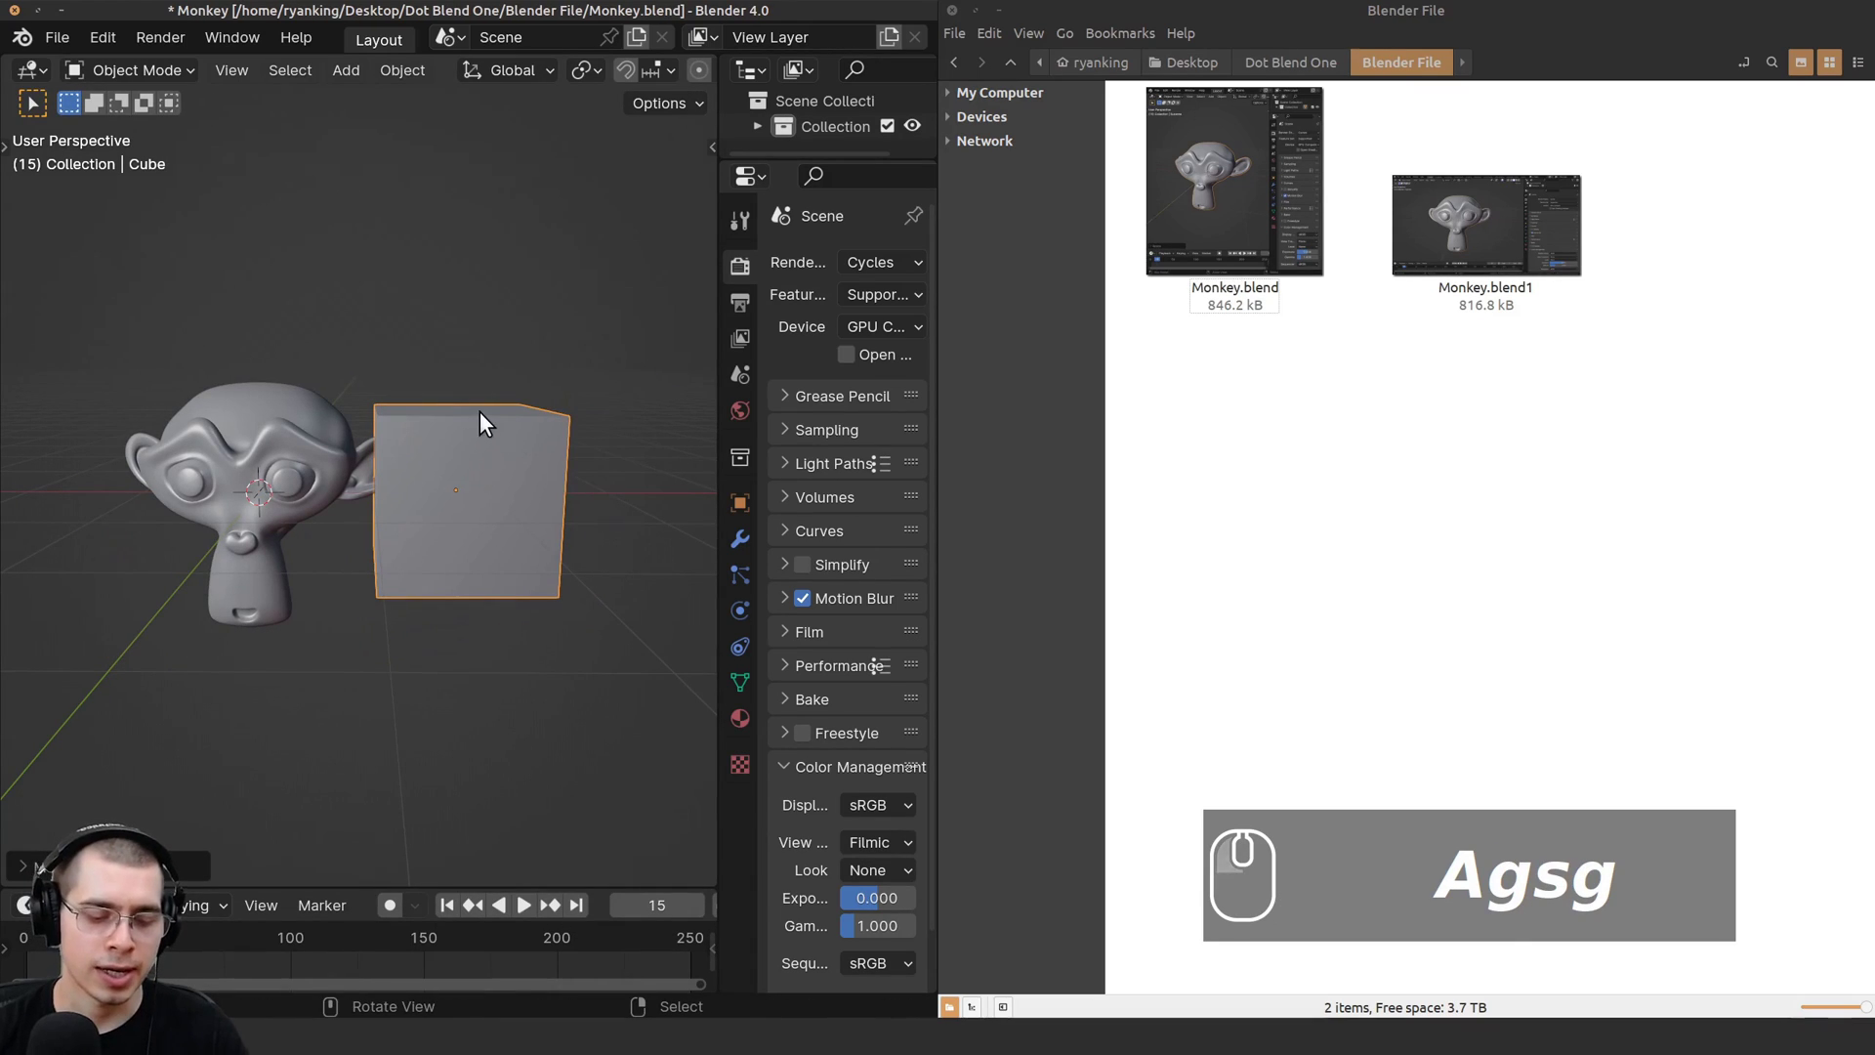
key(ctrl+s)
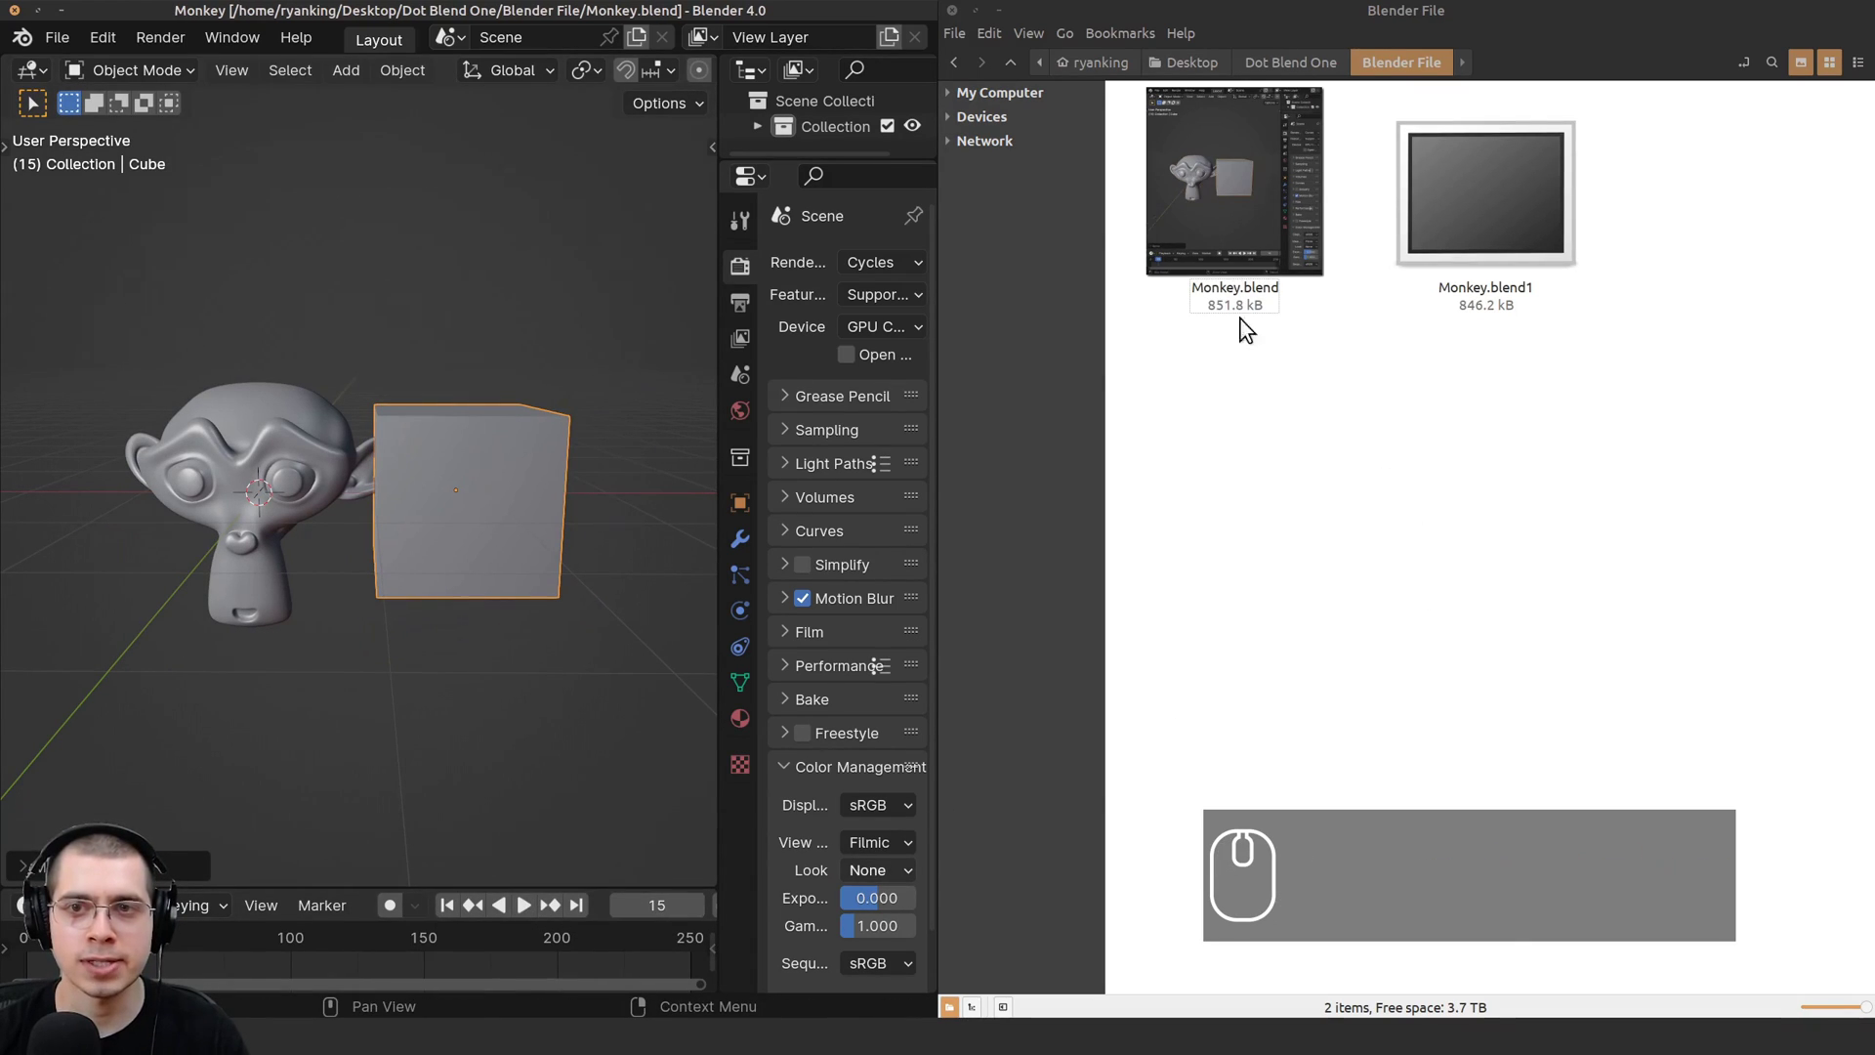
click(1227, 242)
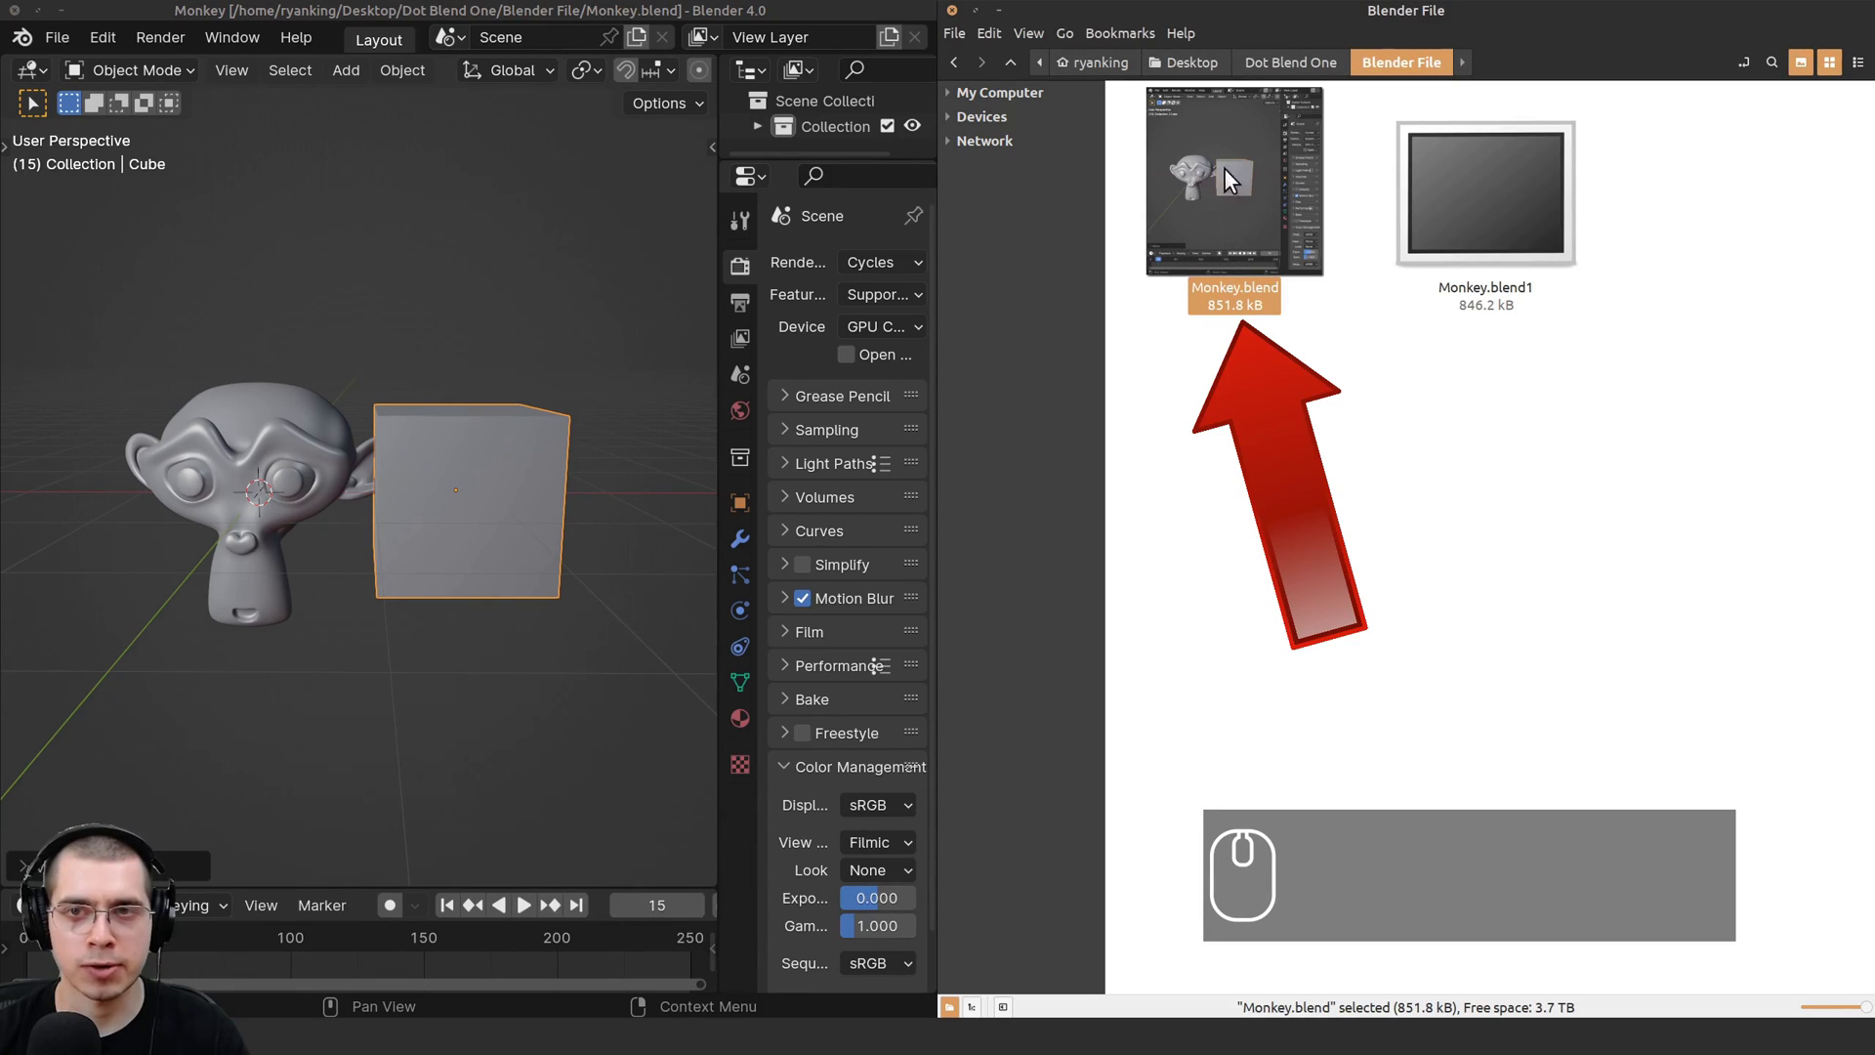
double_click(1491, 213)
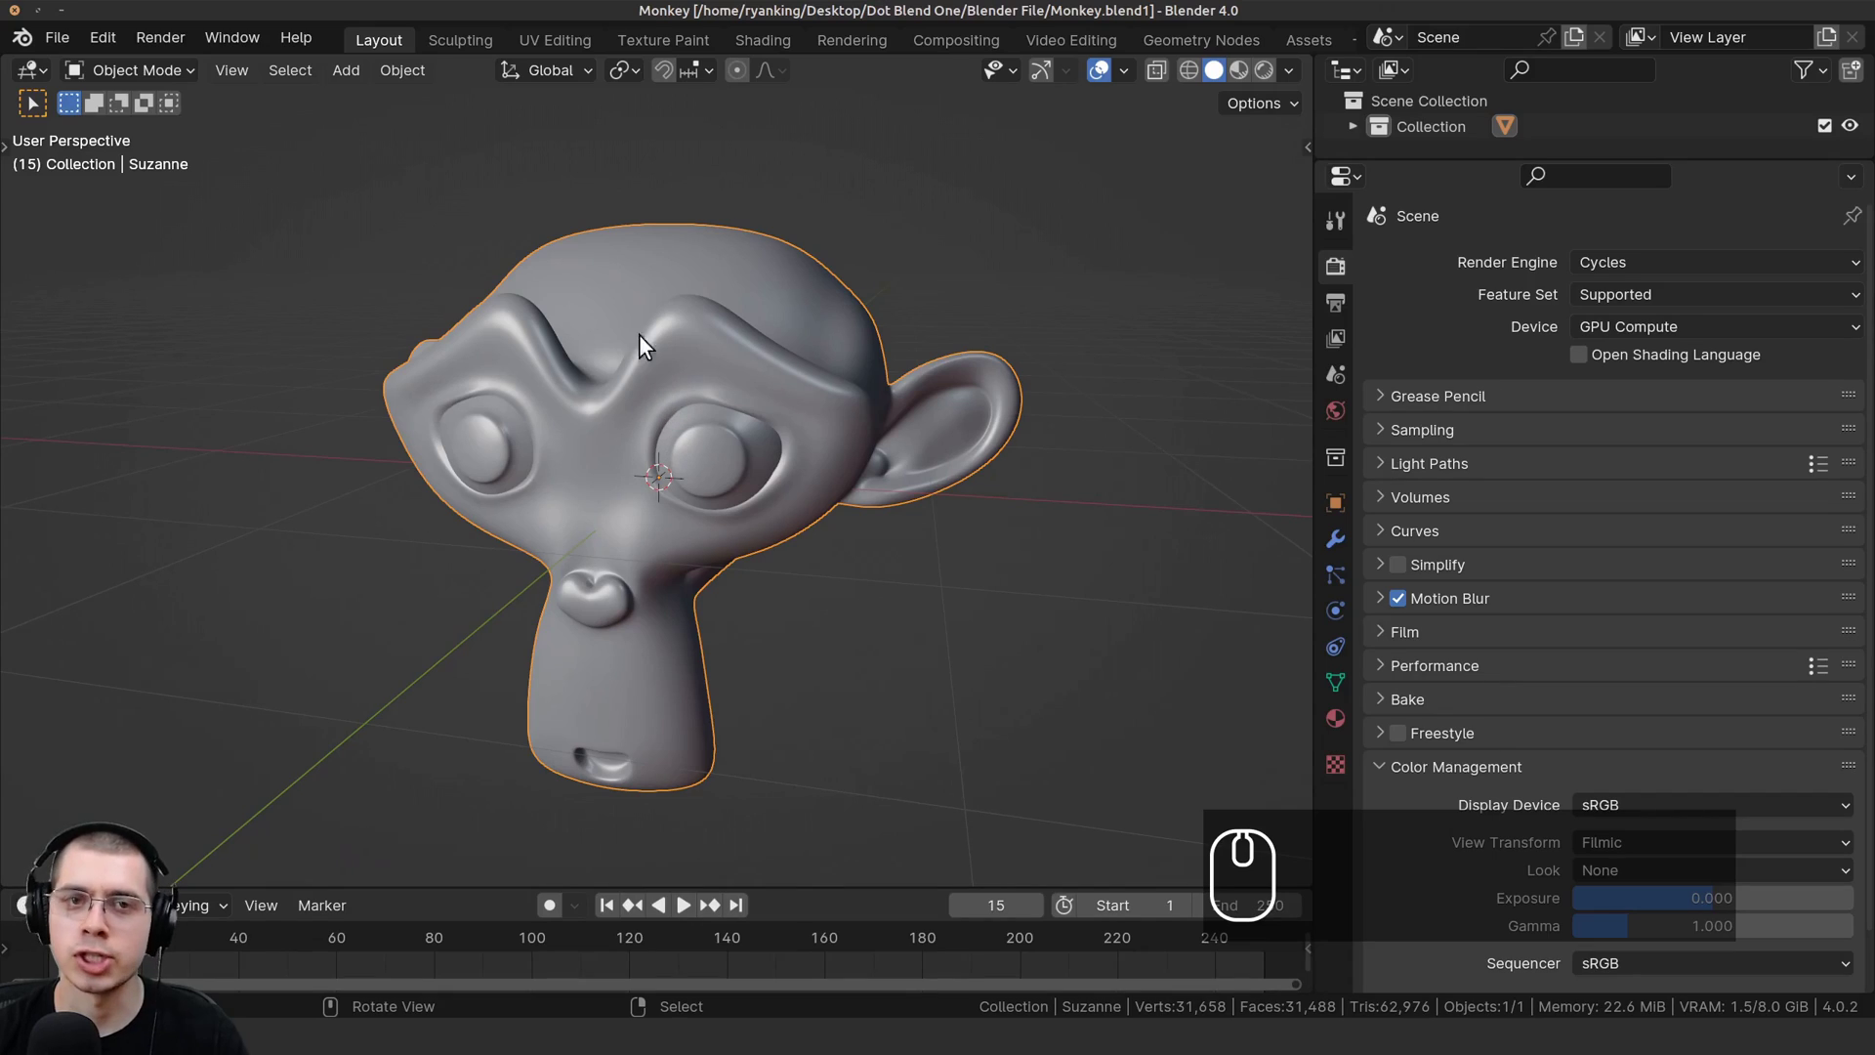
click(13, 10)
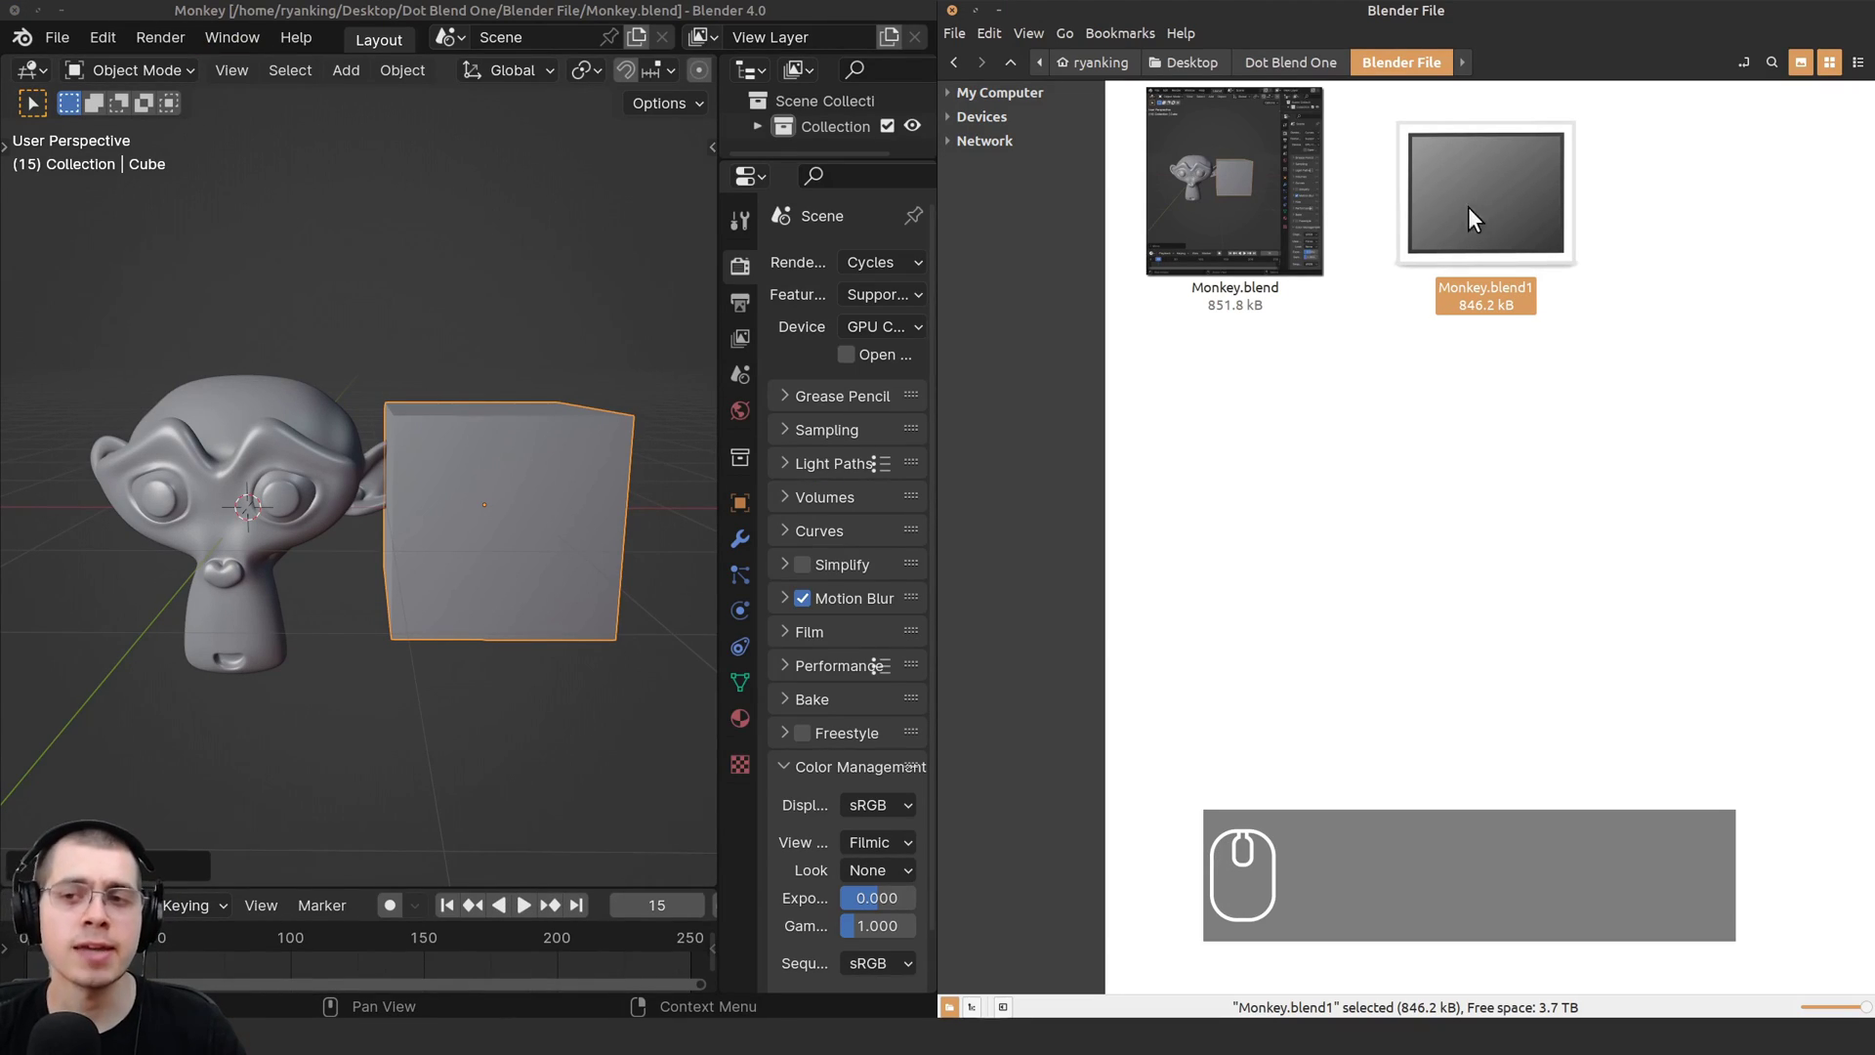
middle_drag(519, 456, 322, 451)
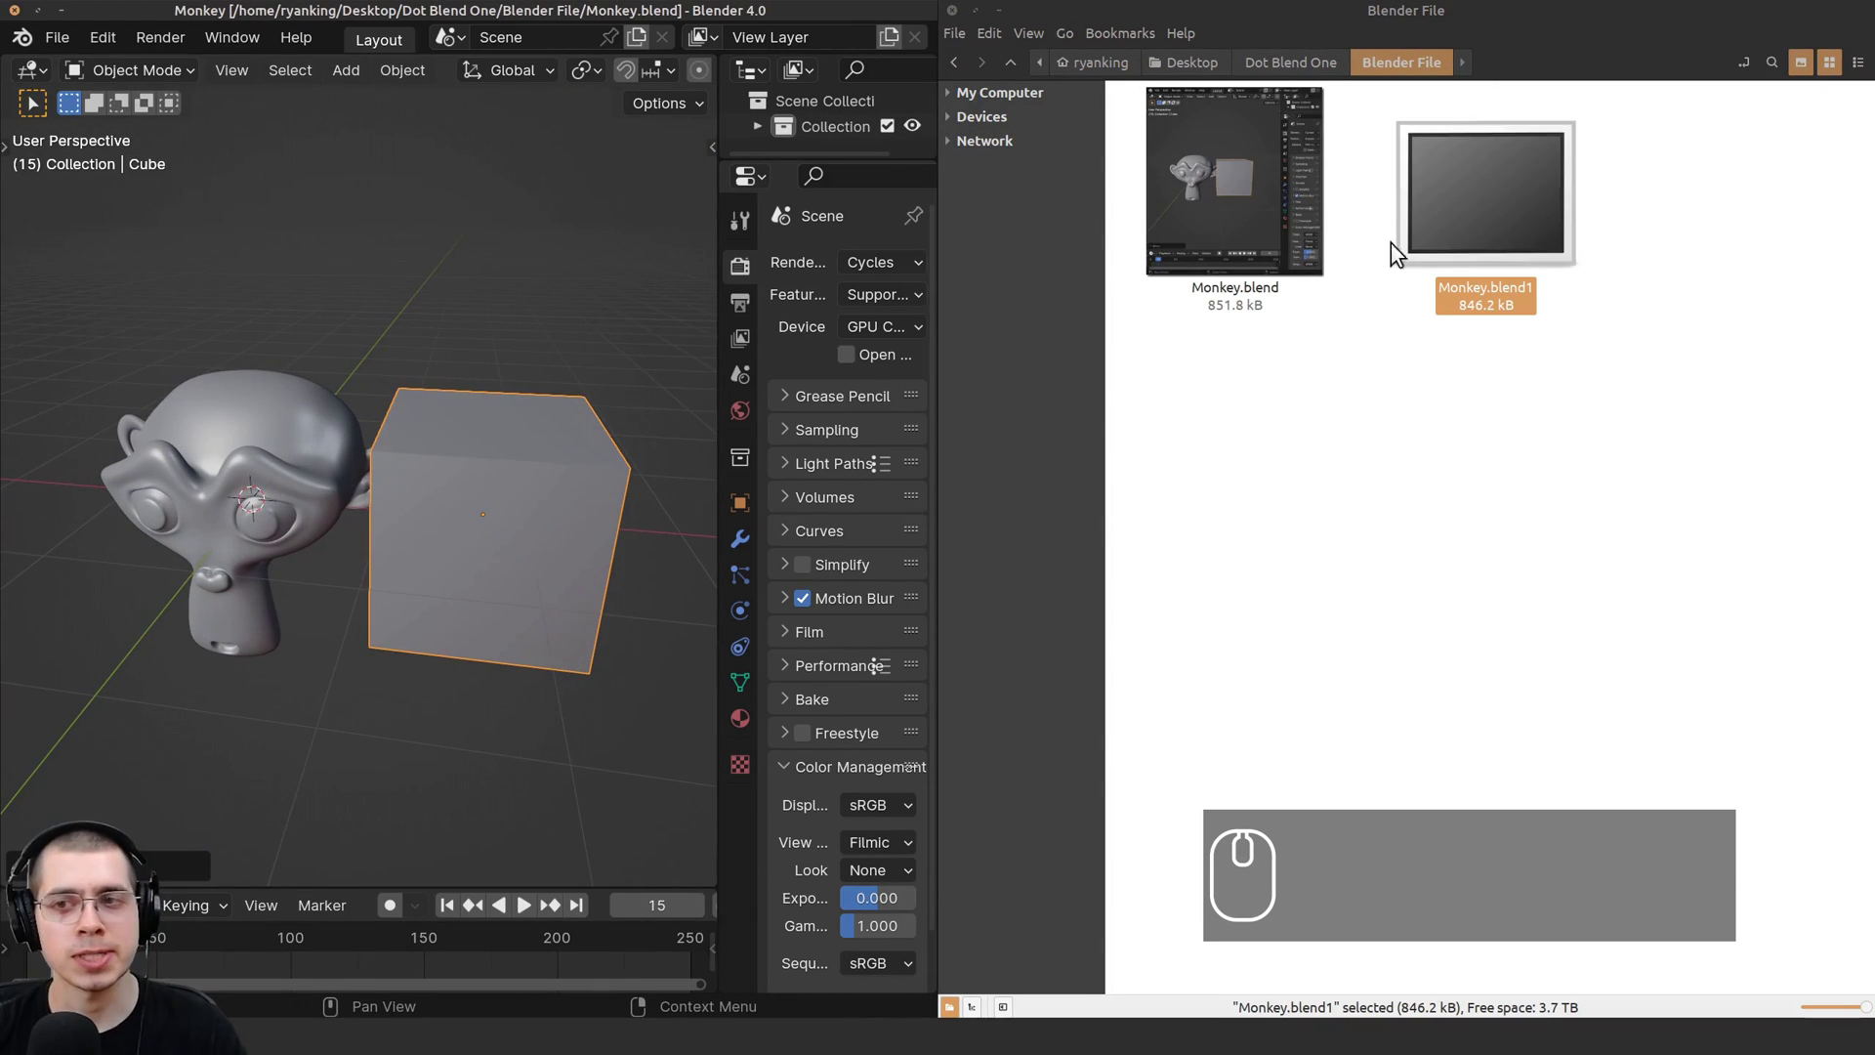
click(1511, 215)
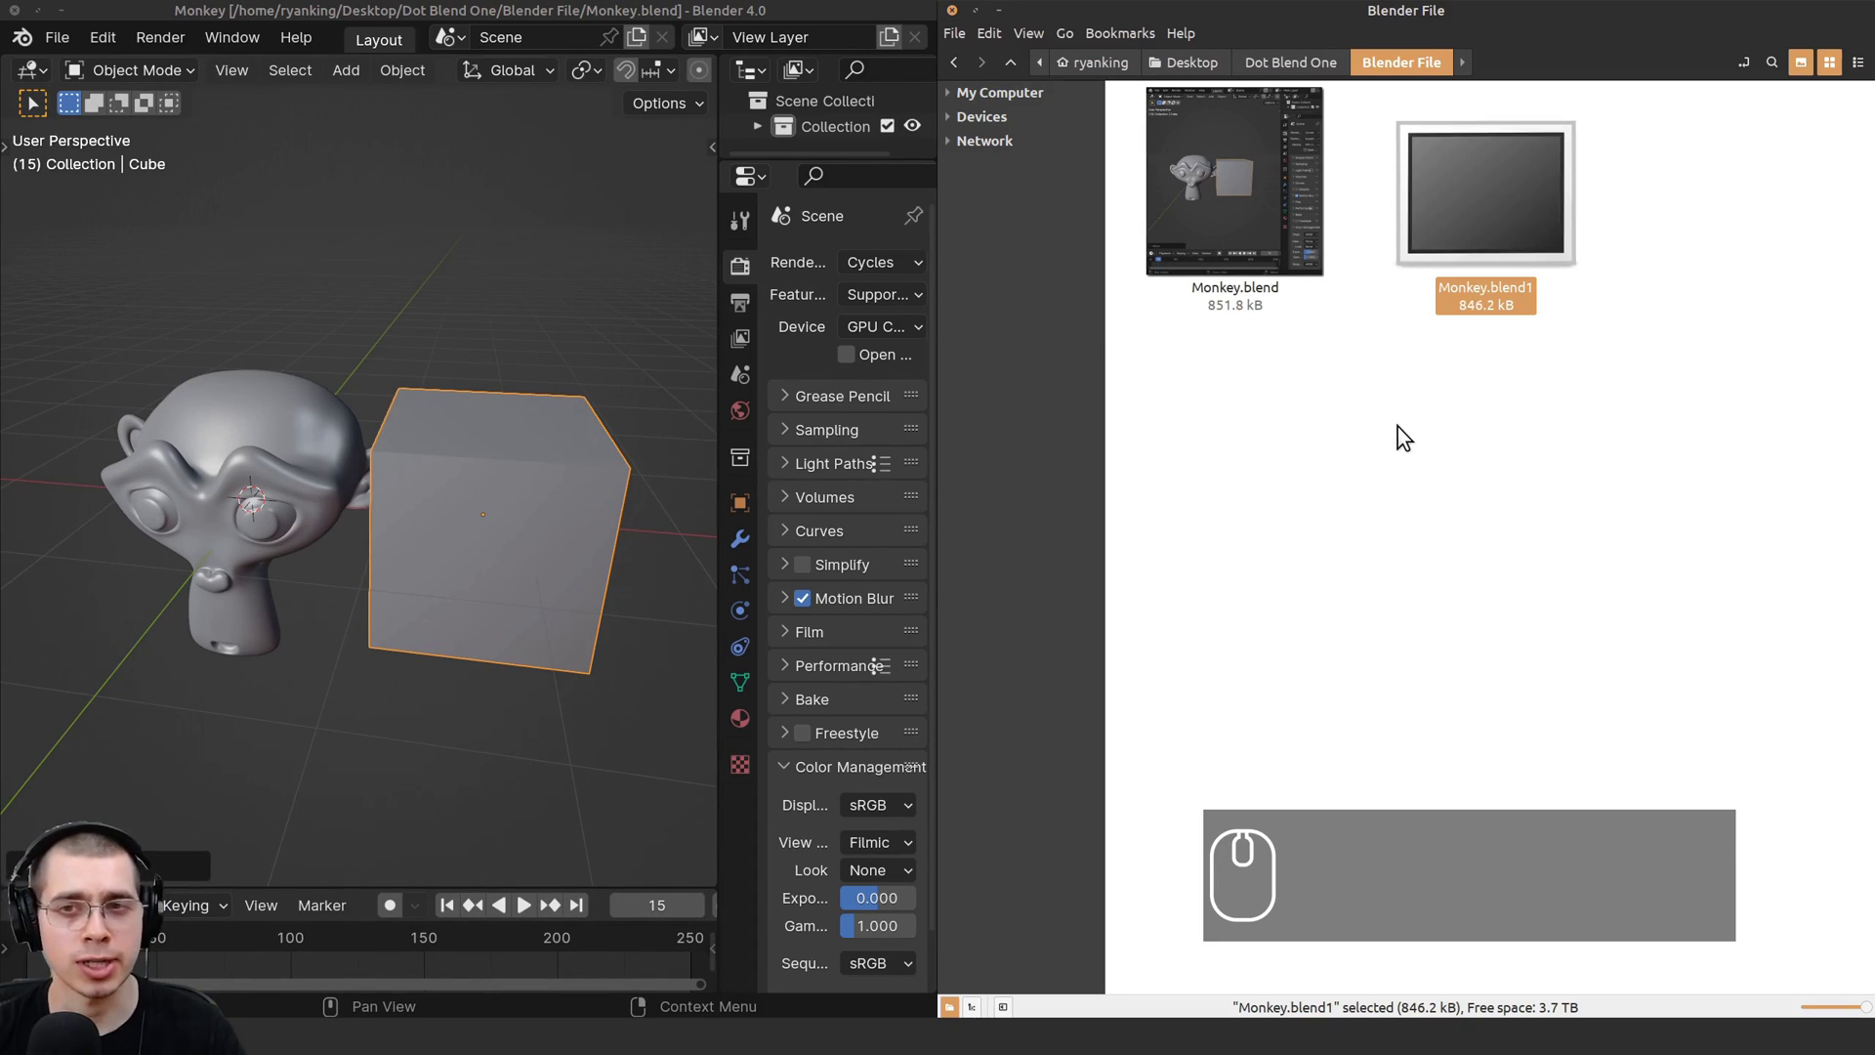
click(1397, 381)
click(1302, 220)
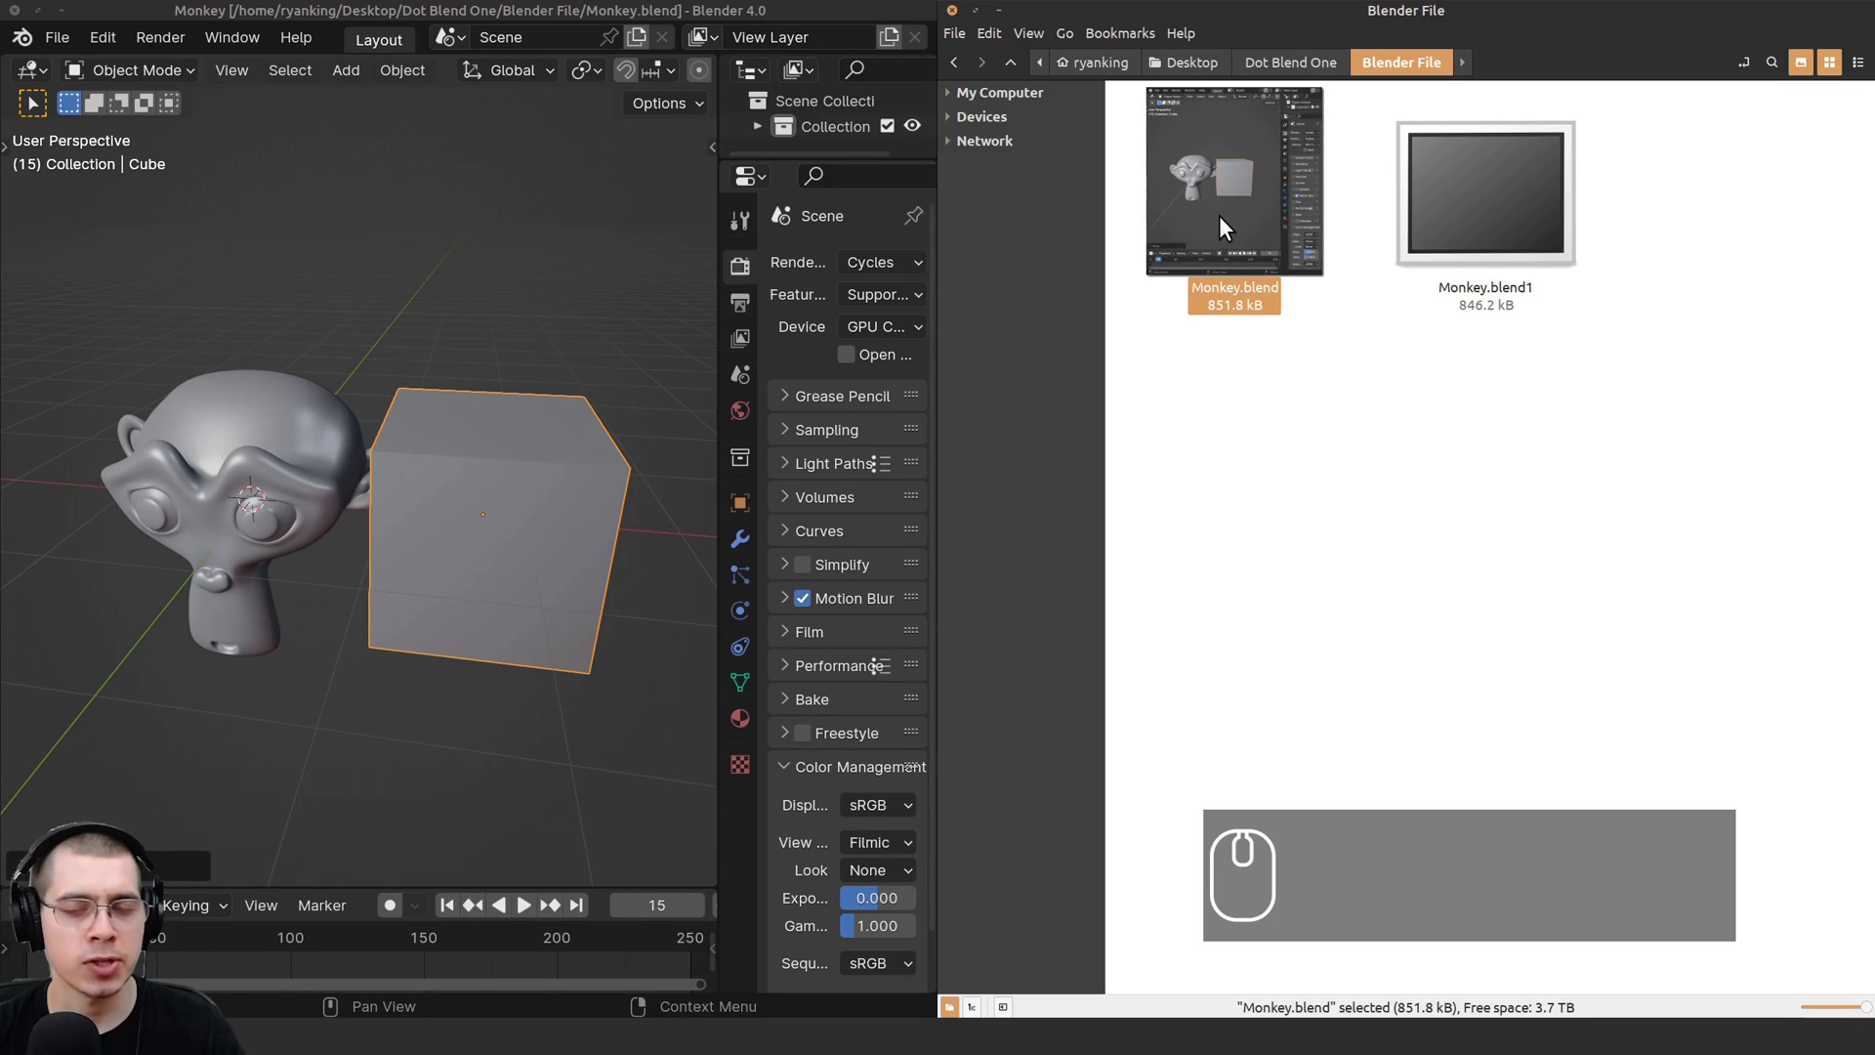
Move the Monkey.blend1 backup to the trash, leaving only Monkey.blend (851.8 kB).
click(1502, 302)
middle_drag(561, 398, 420, 429)
click(1551, 412)
drag(1607, 441, 1157, 246)
click(1591, 494)
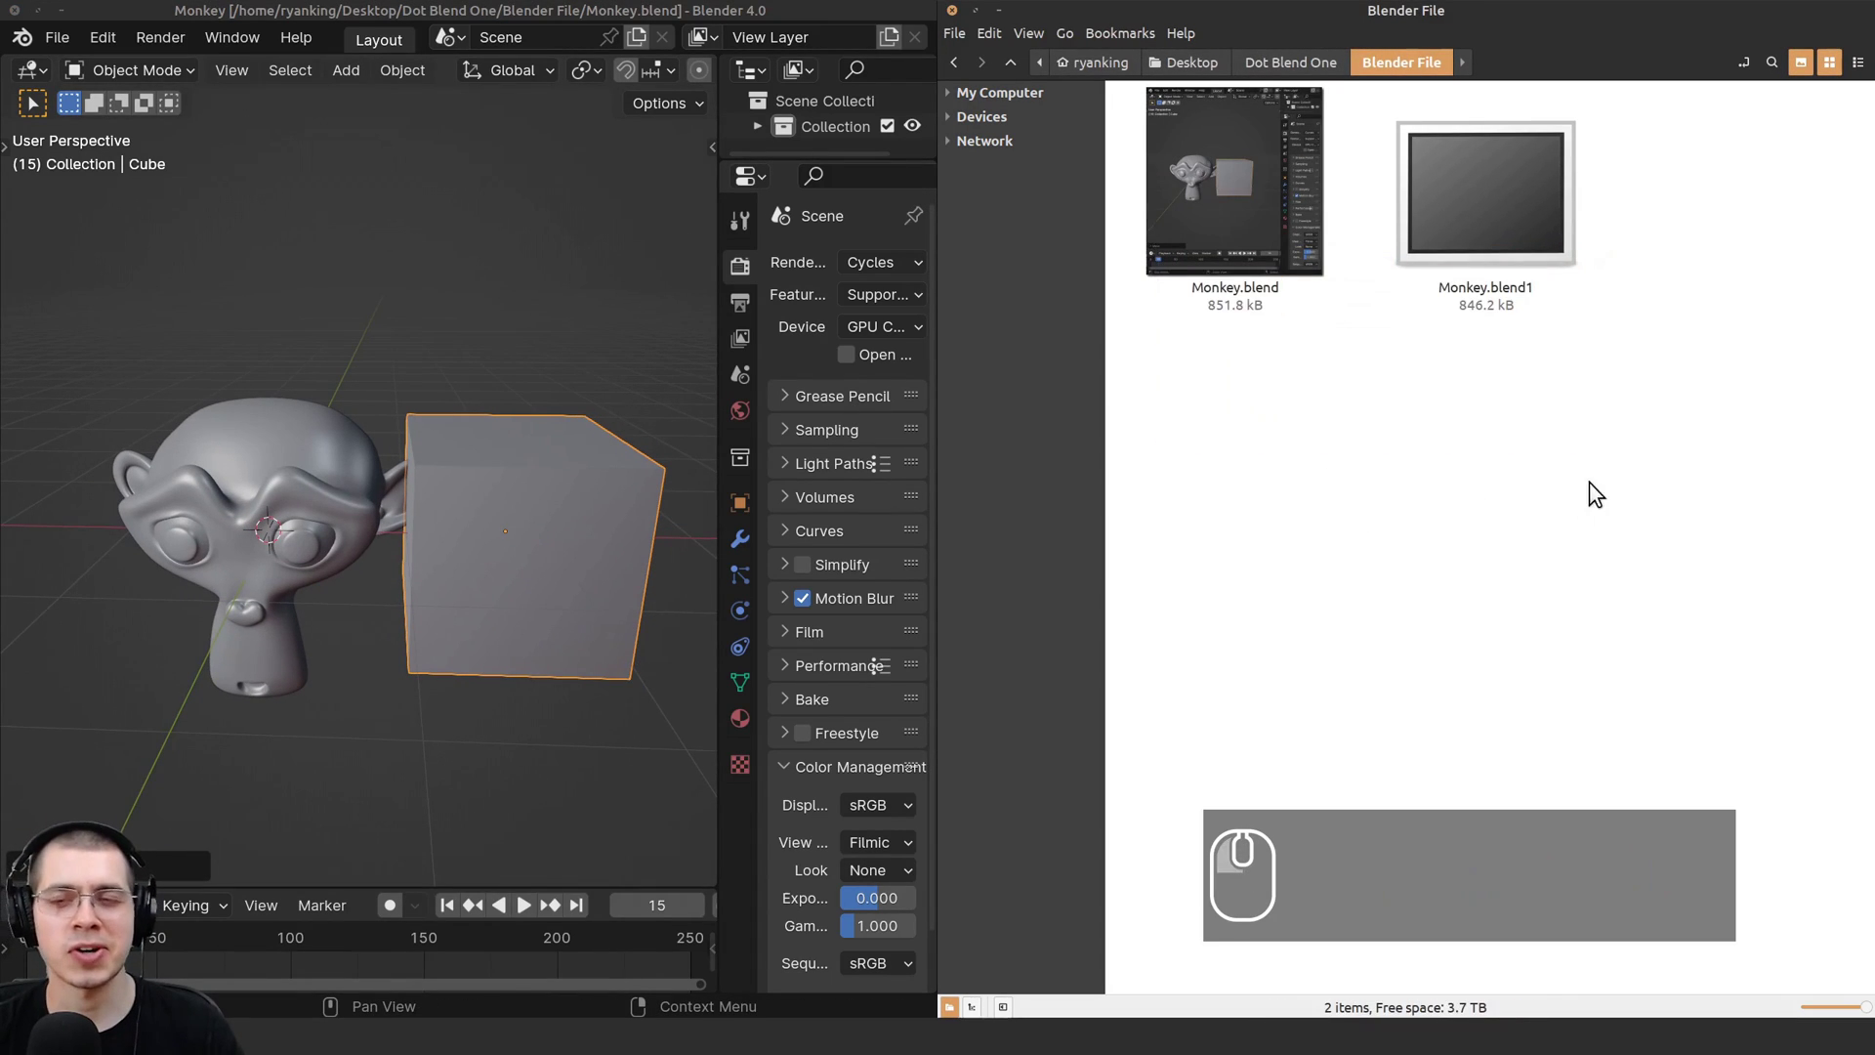
drag(1573, 431, 1272, 235)
middle_drag(547, 391, 606, 478)
click(1505, 232)
key(Delete)
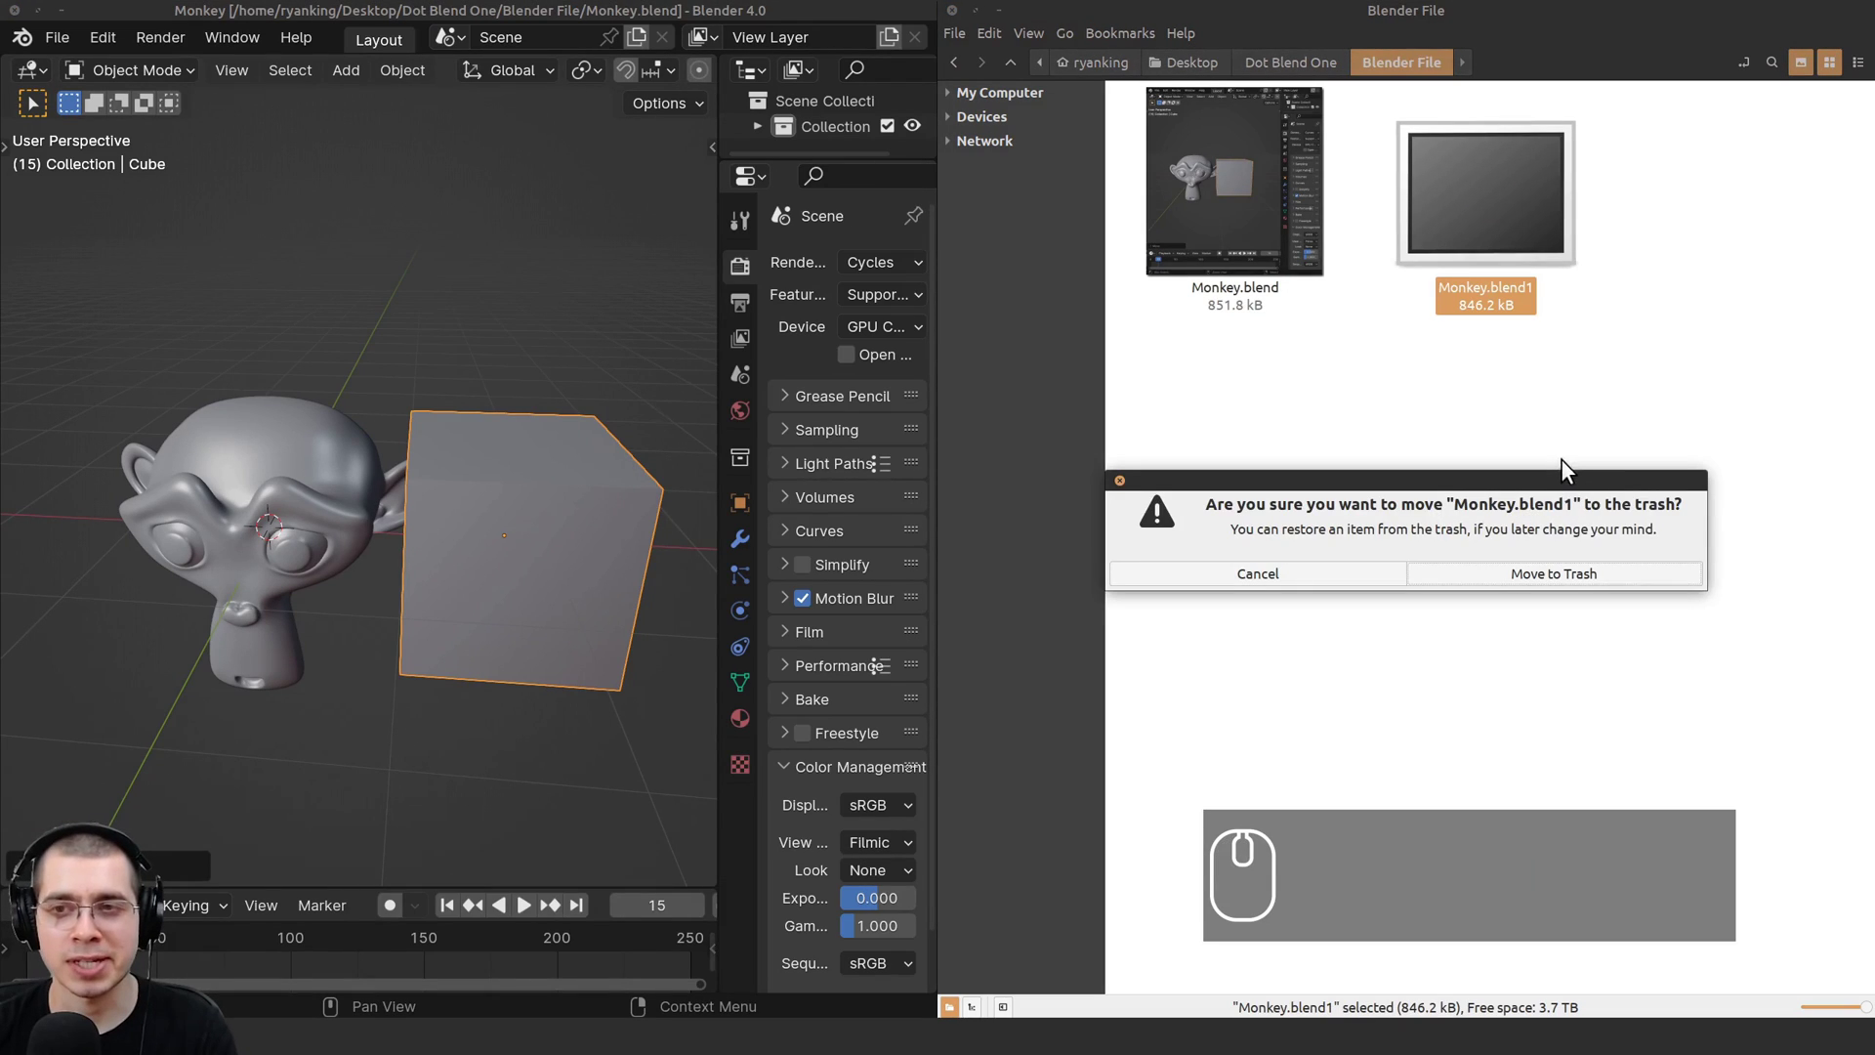
click(1537, 576)
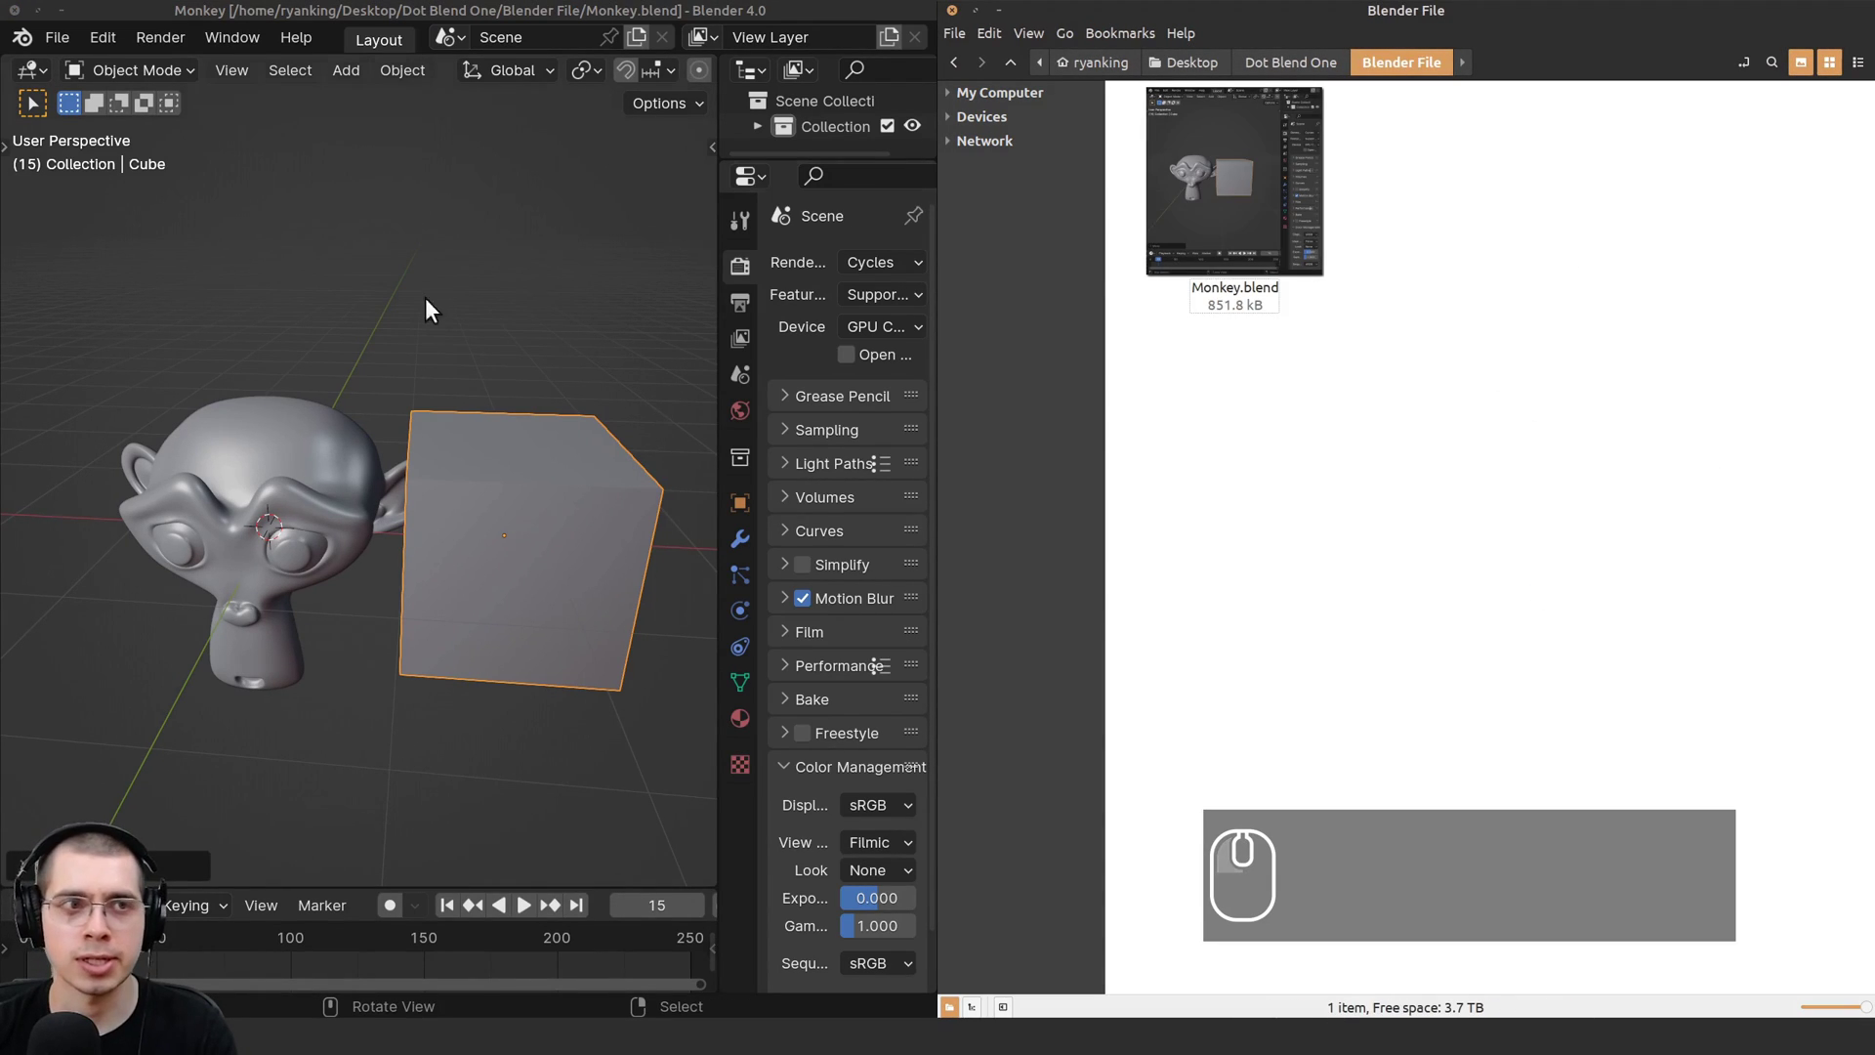
Open Edit > Preferences, move it aside, and re-save Monkey.blend at 857.1 kB.
scroll(411, 307, up, 2)
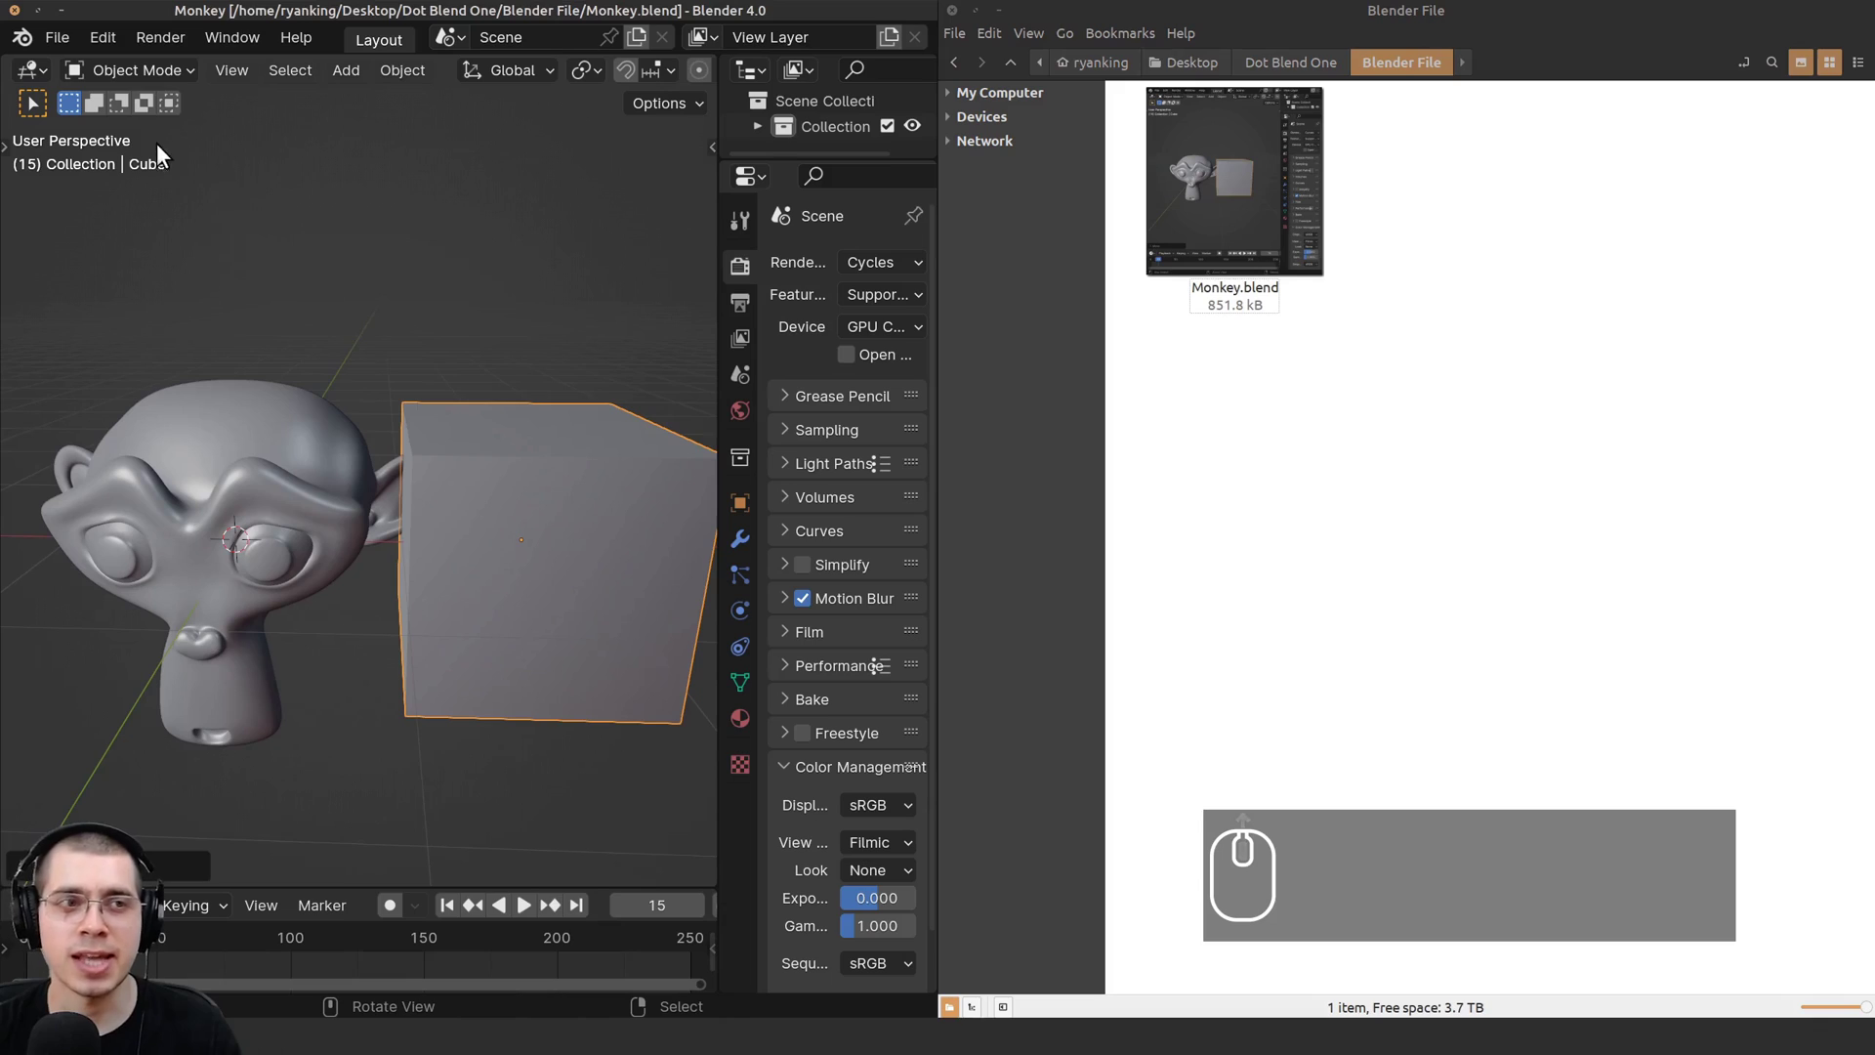
click(93, 38)
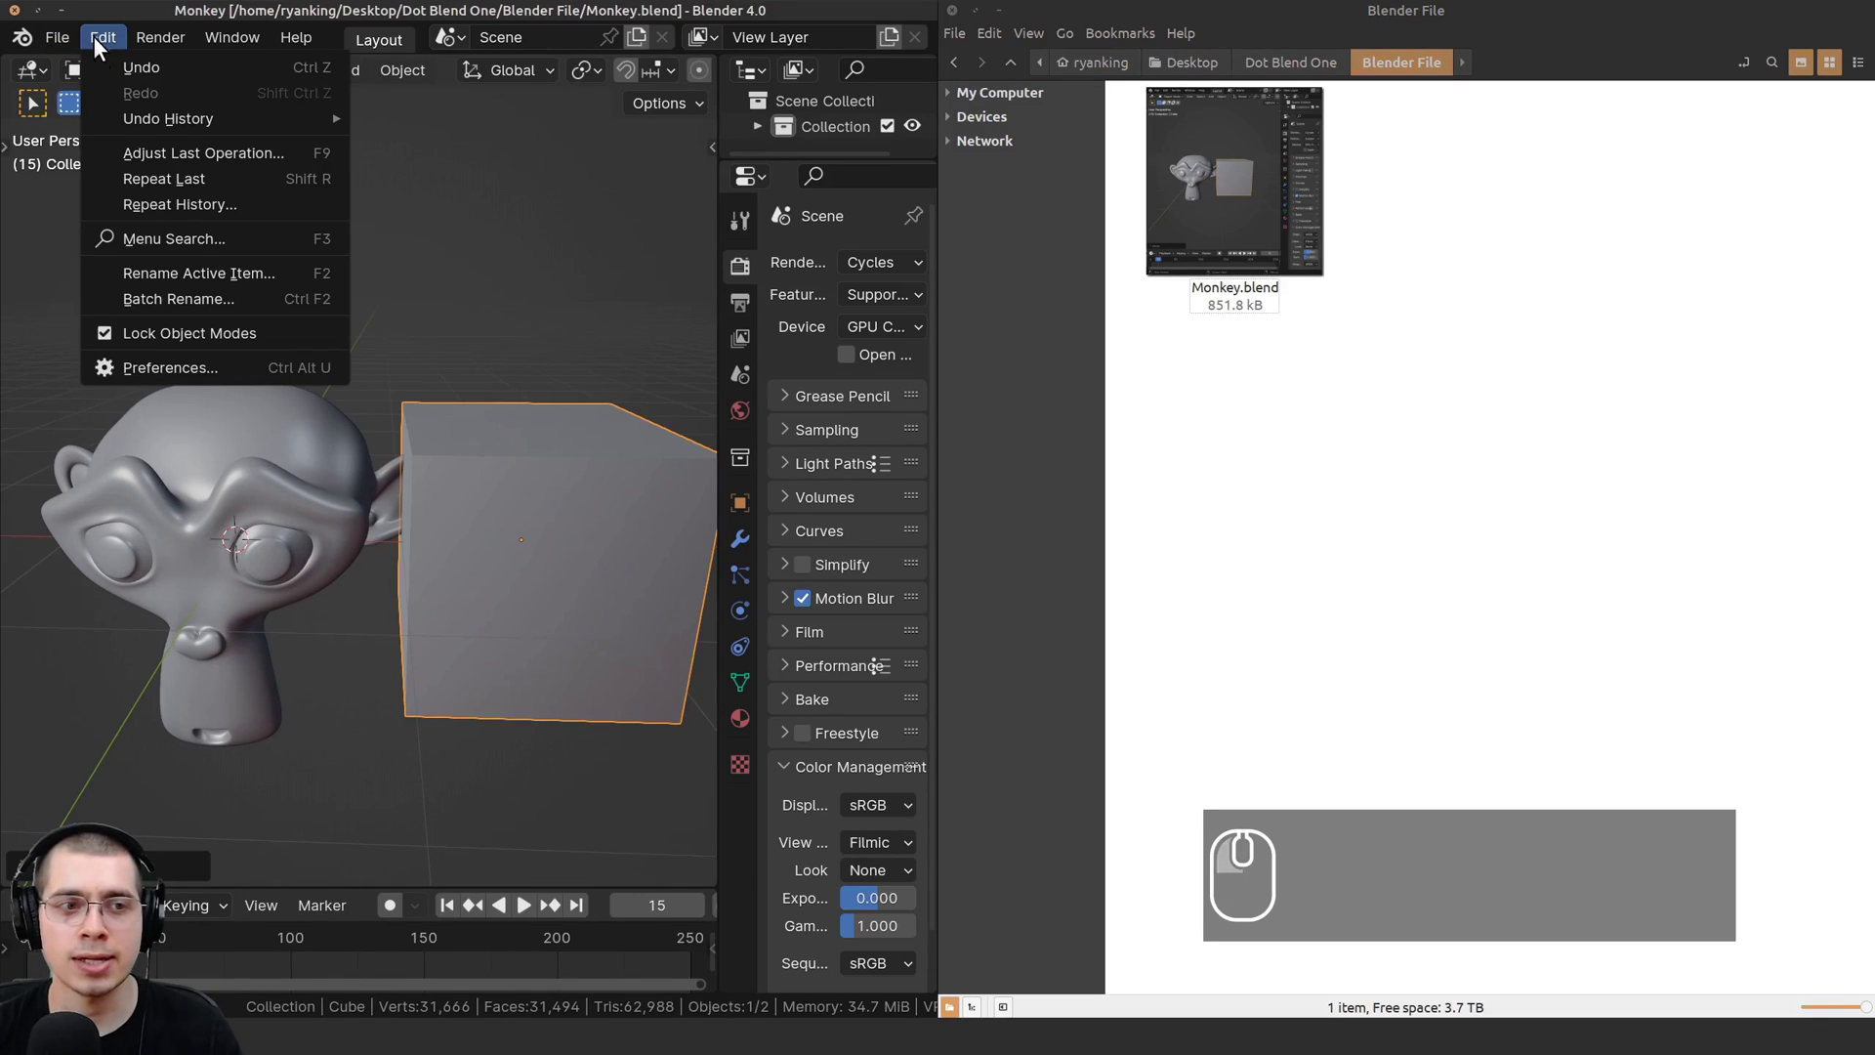
click(157, 368)
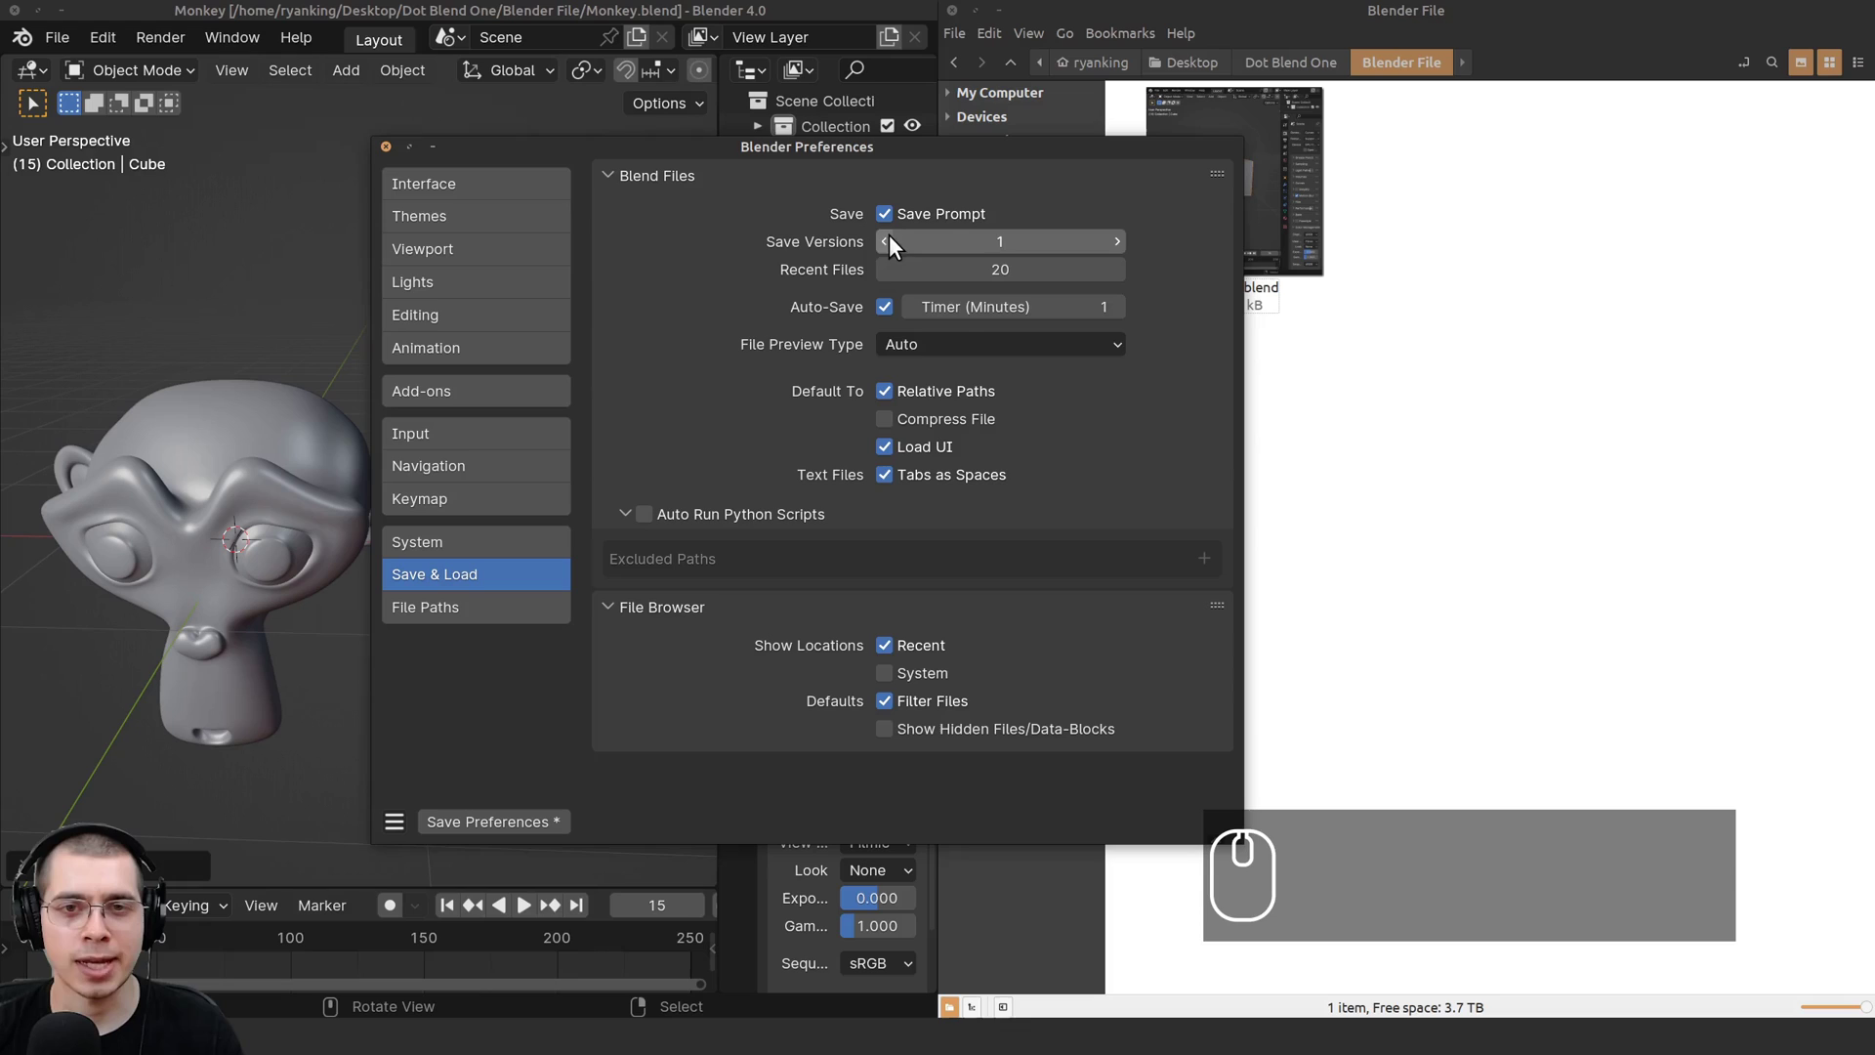
drag(449, 147, 1849, 169)
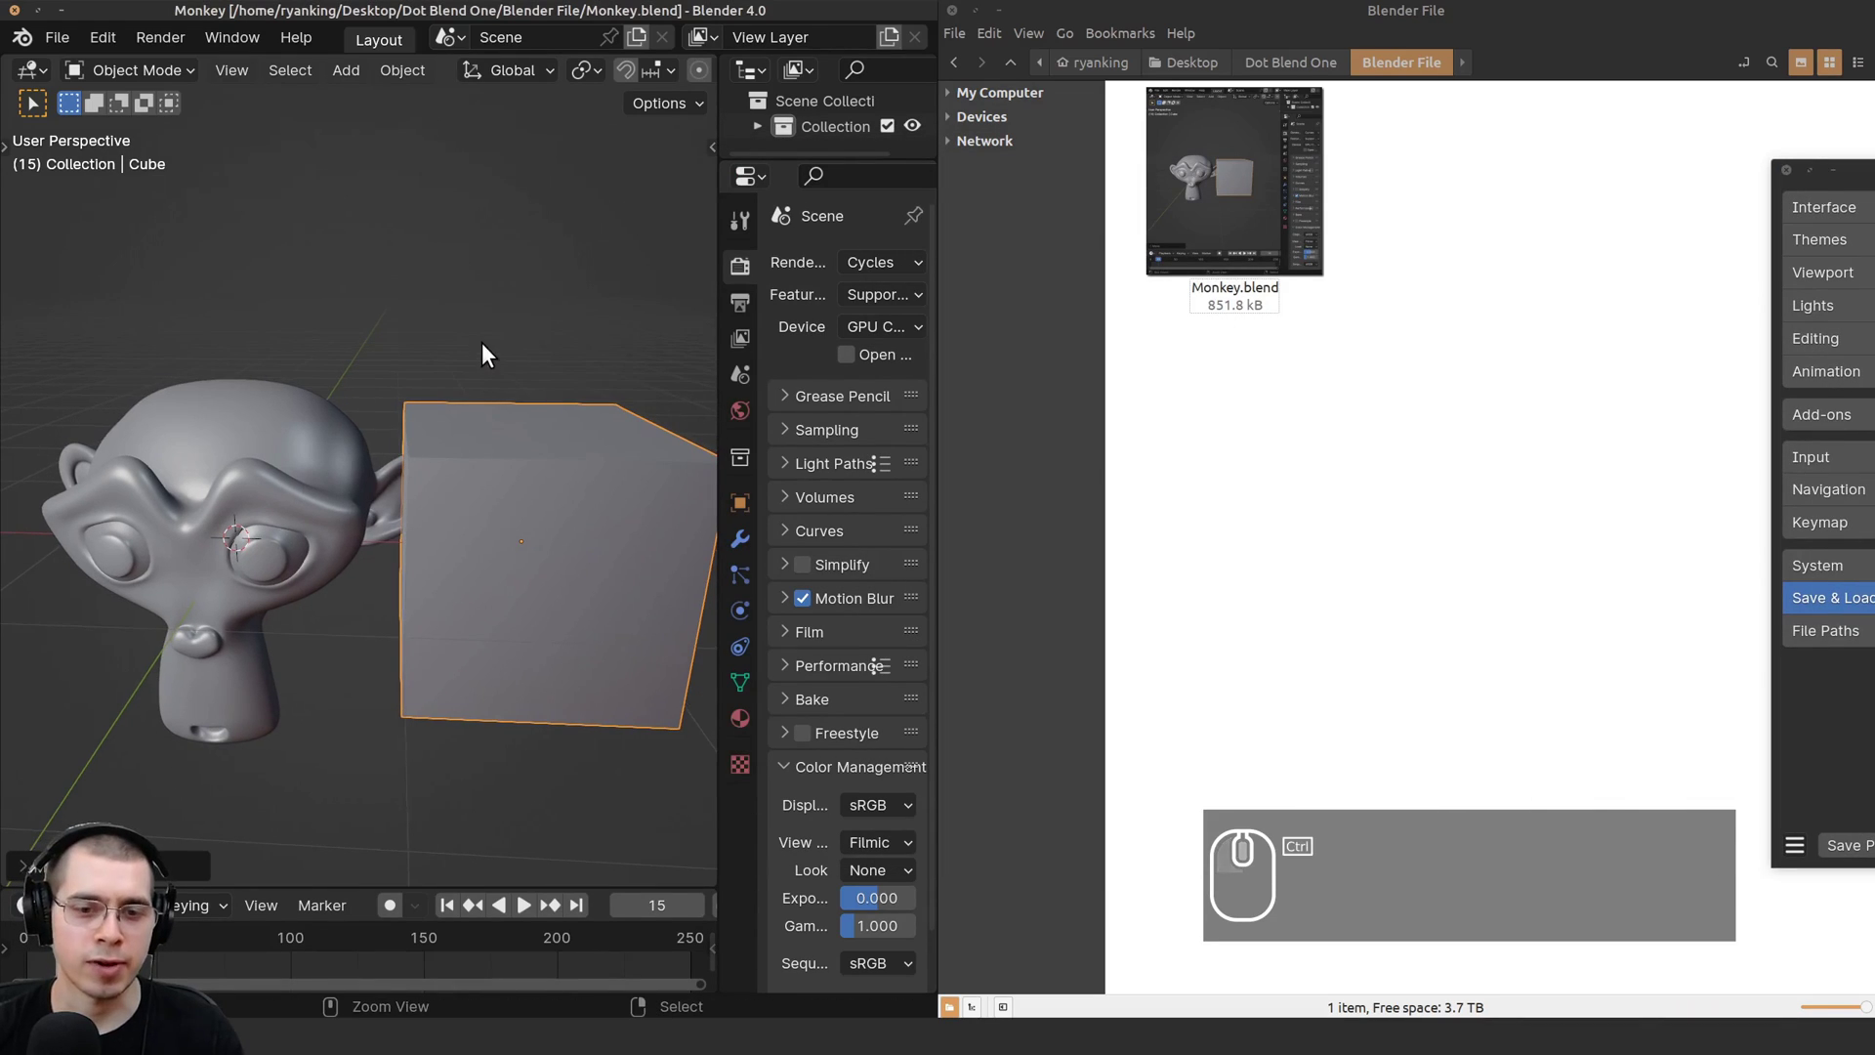
key(ctrl+s)
key(ctrl+s)
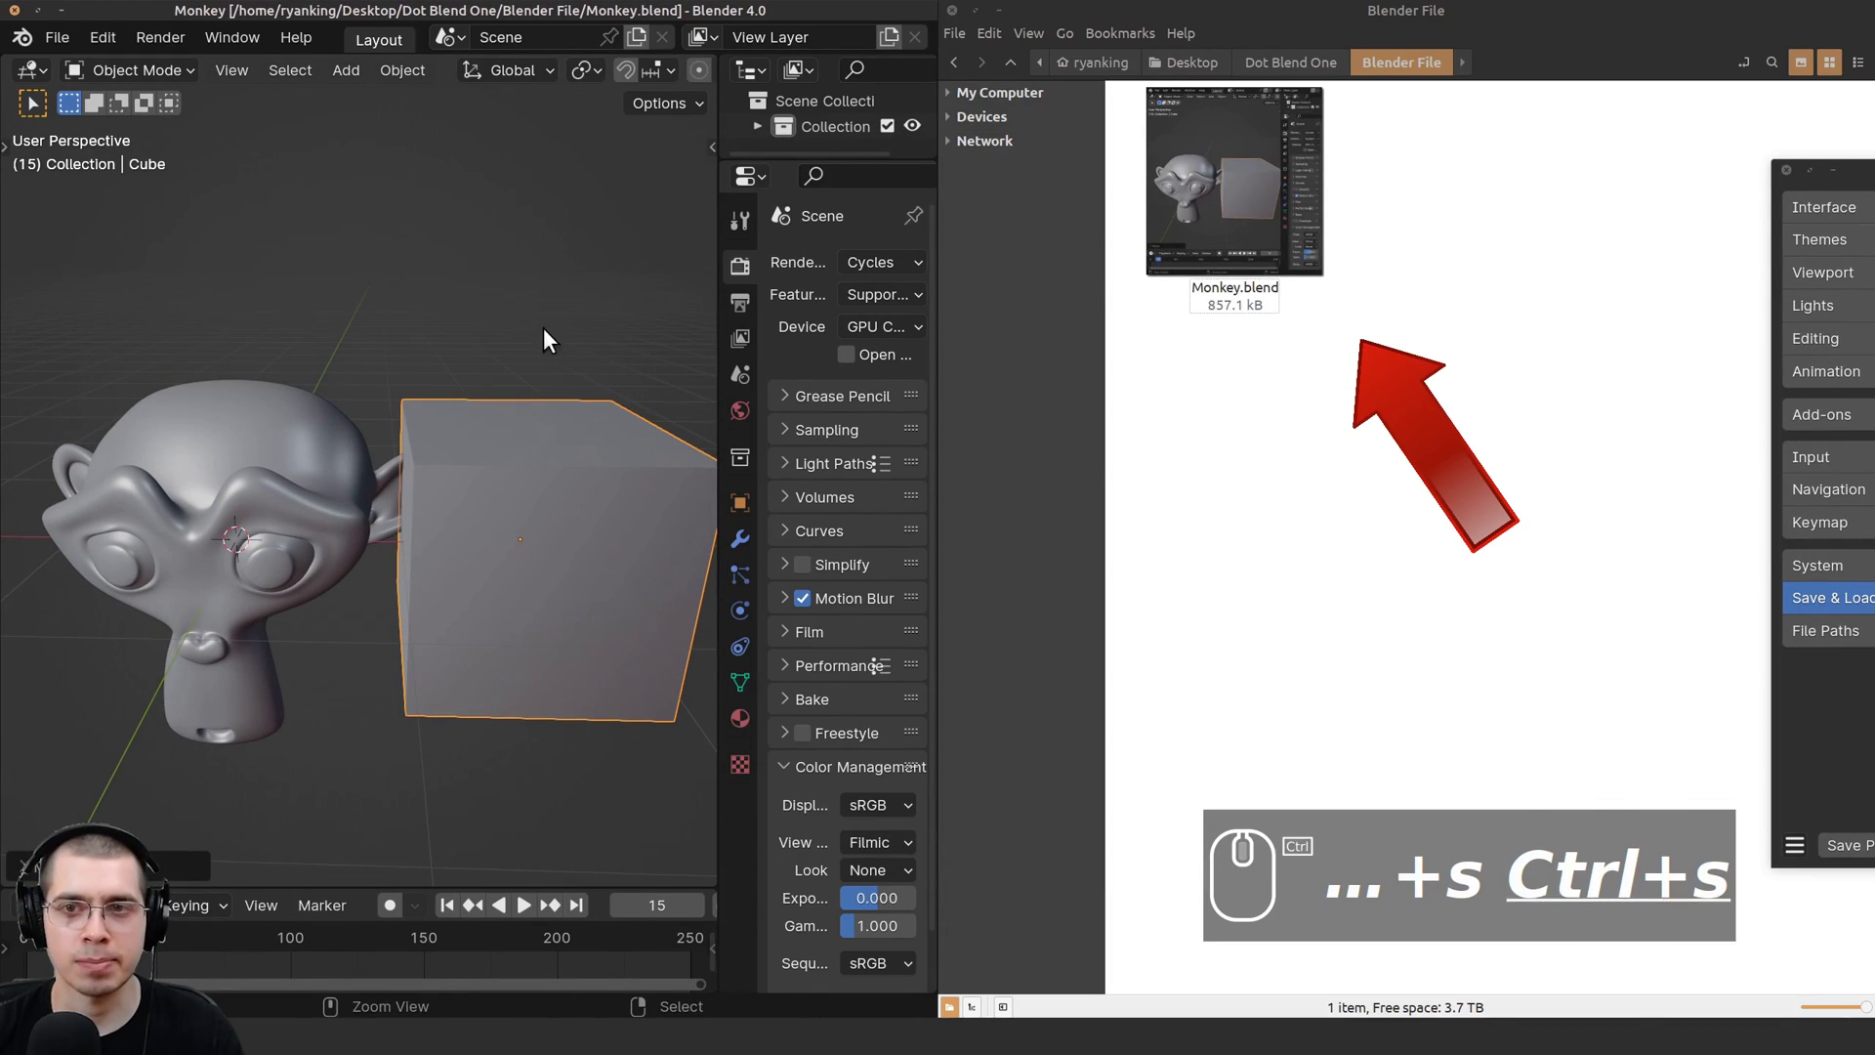
Raise Save Versions to 10 and close the Preferences window.
drag(1836, 170, 532, 129)
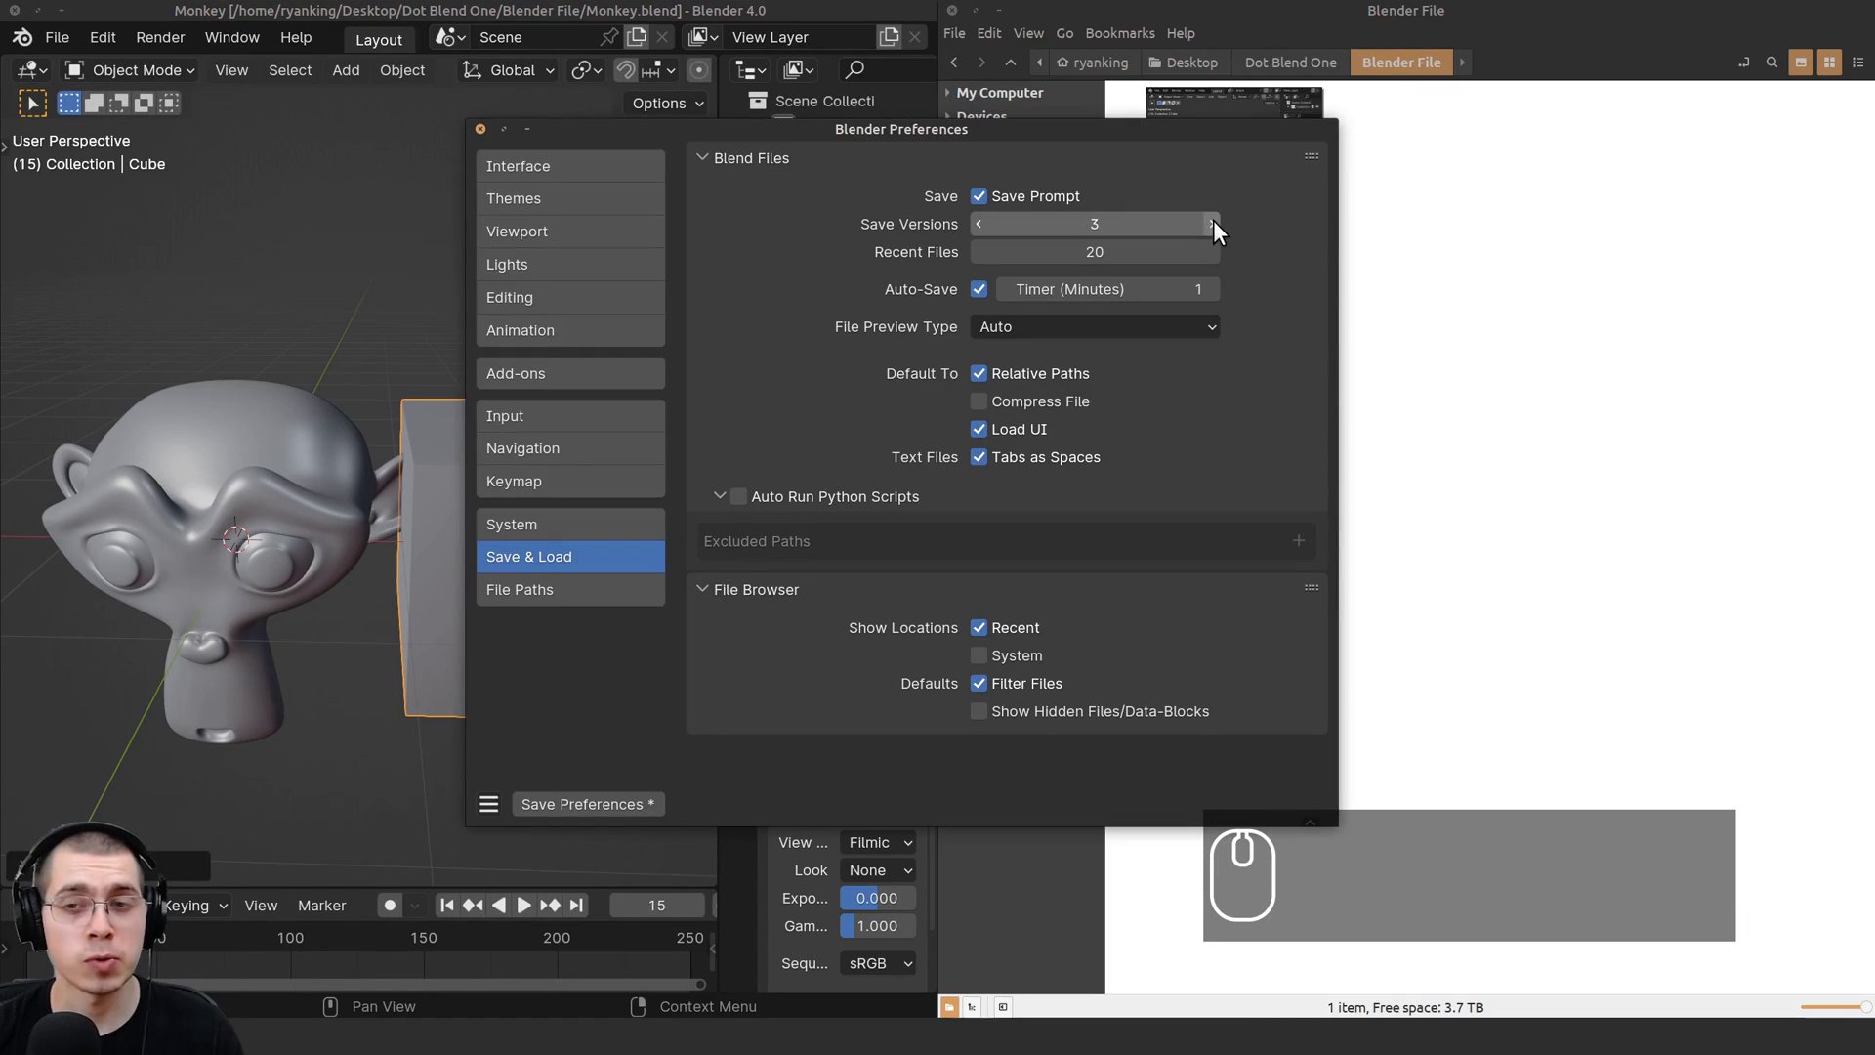
click(1212, 223)
click(1212, 223)
click(1213, 224)
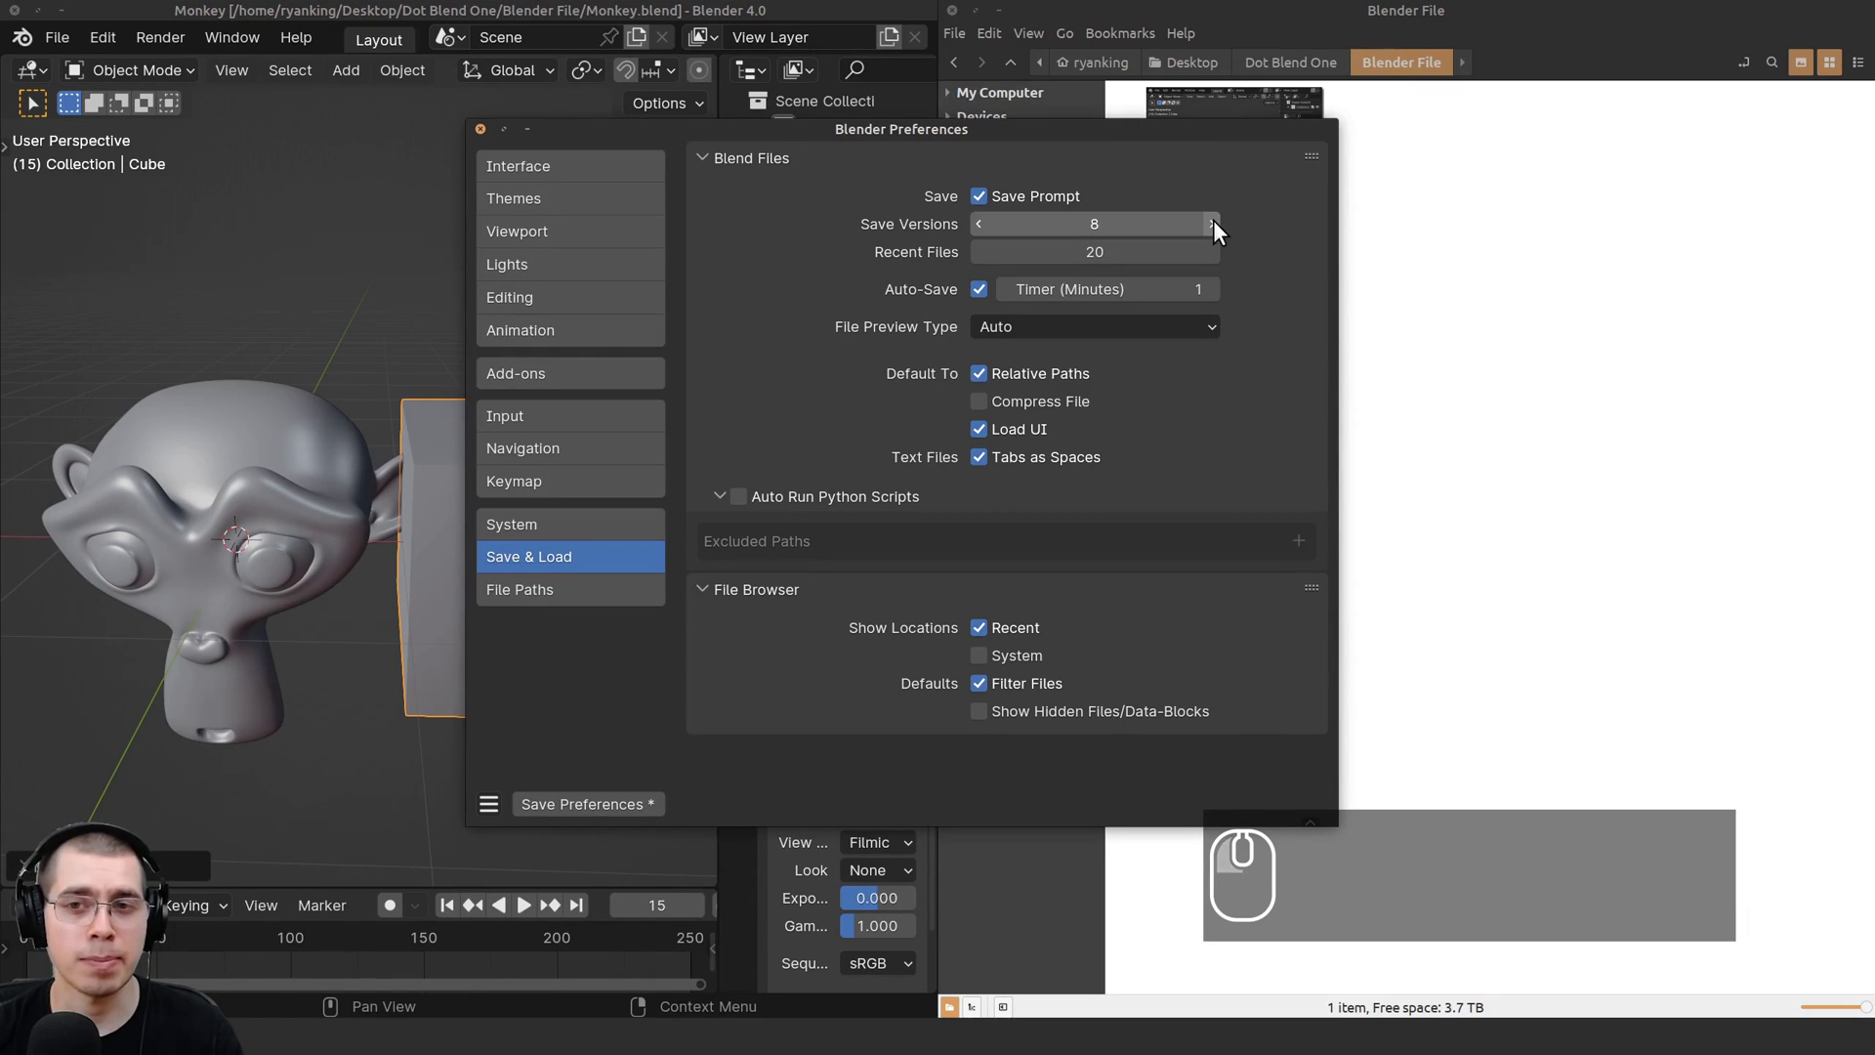
click(1213, 224)
click(1213, 224)
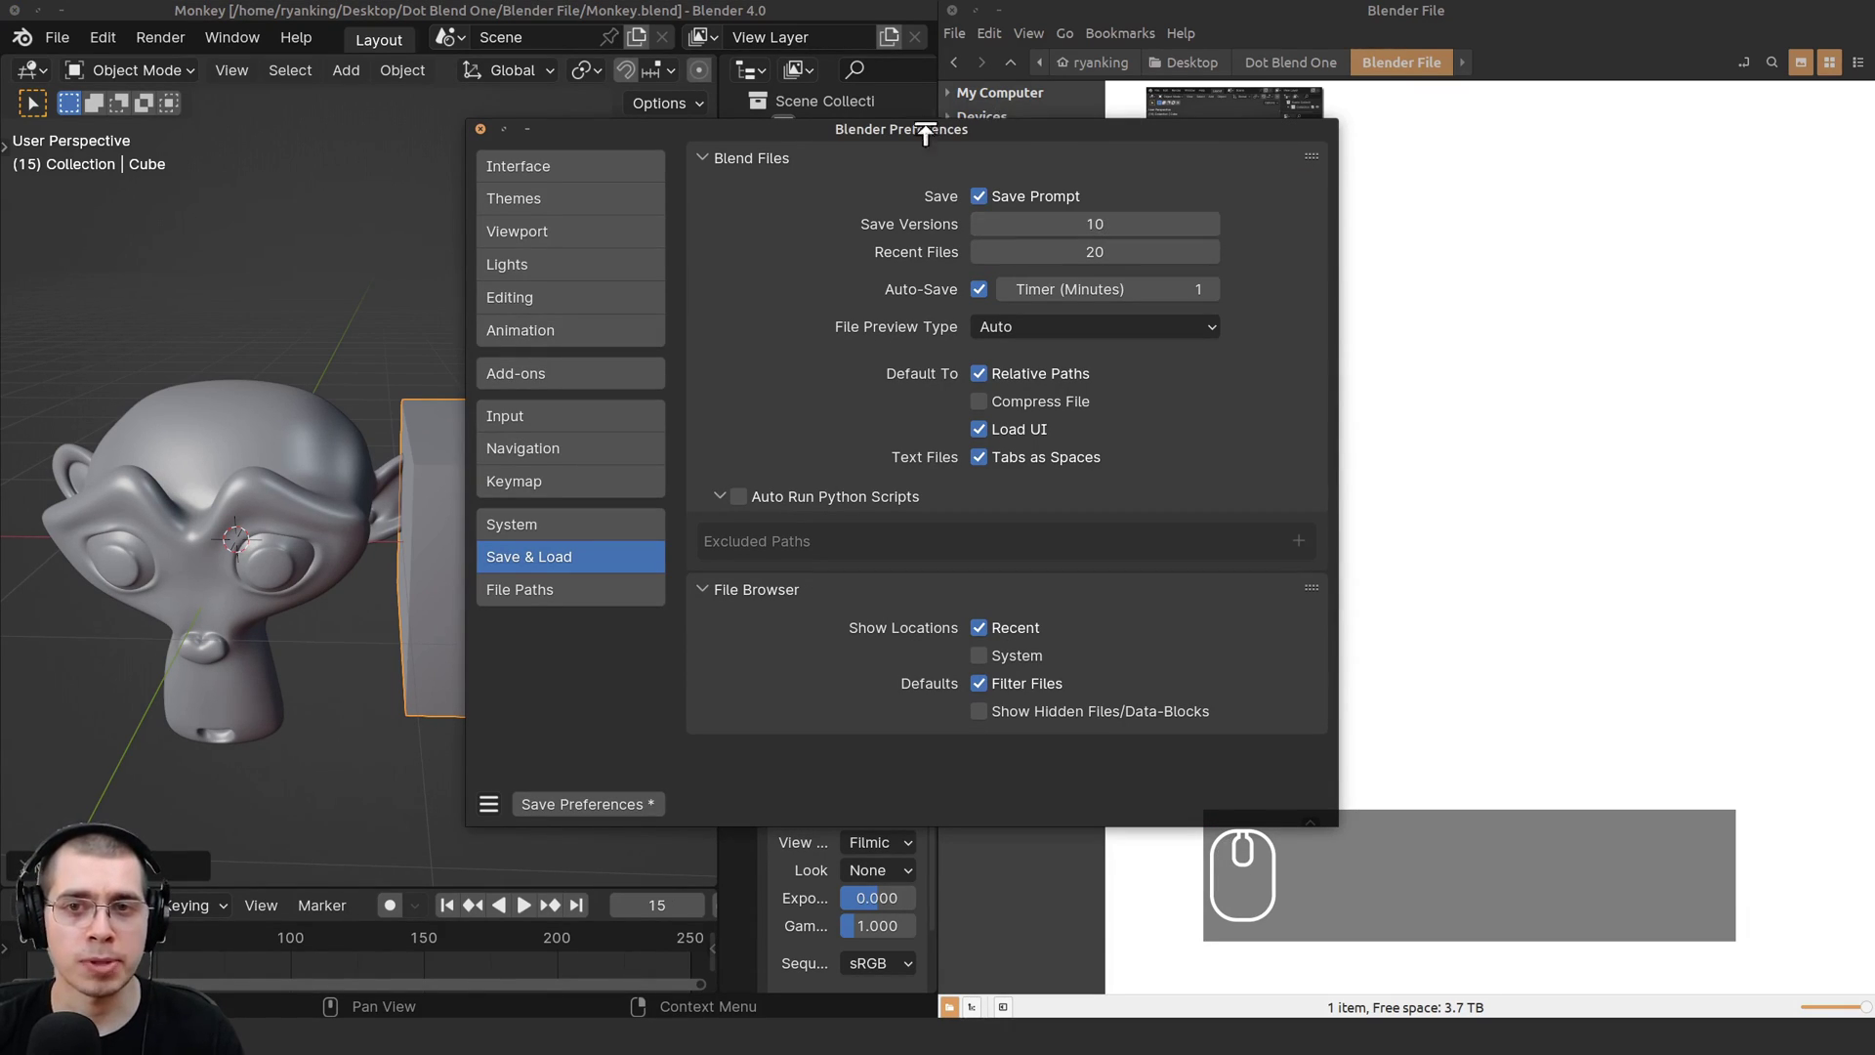
click(480, 128)
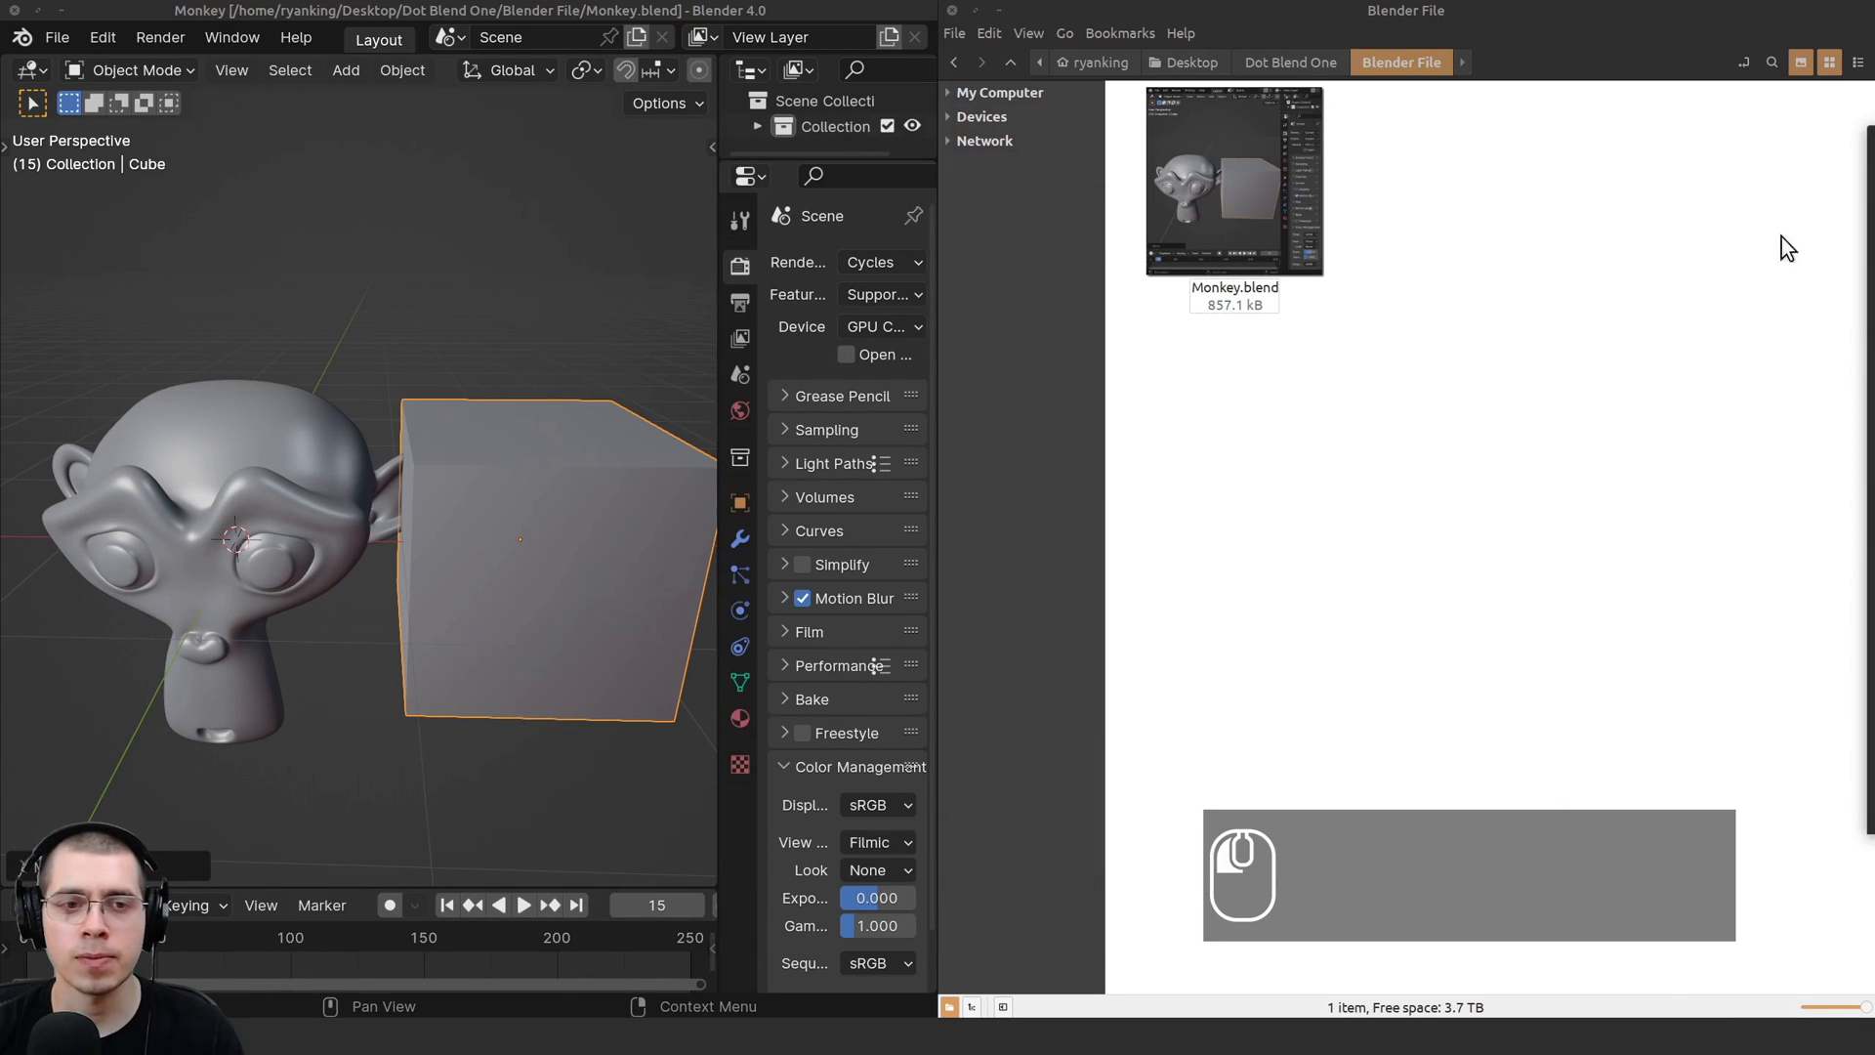
Save repeatedly to produce backups Monkey.blend1 through Monkey.blend5, each 857.1 kB.
key(ctrl+s)
scroll(547, 489, up, 3)
key(ctrl+s)
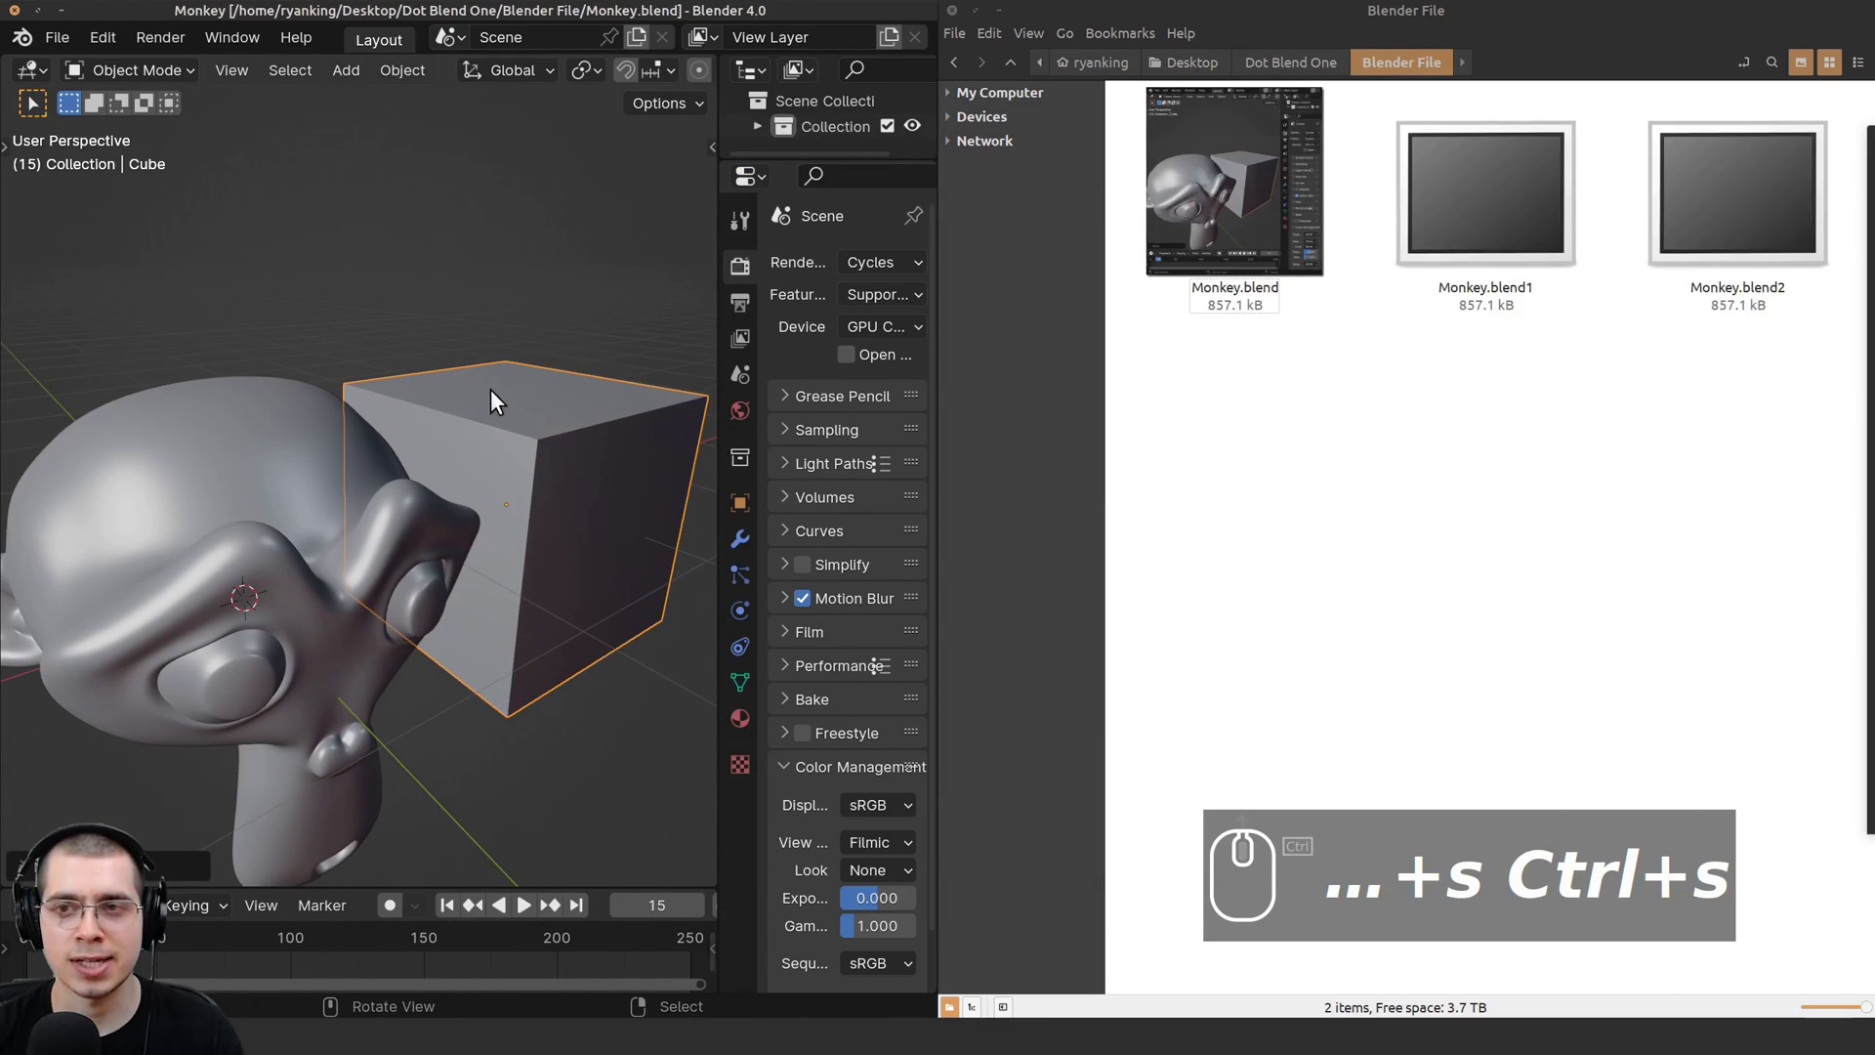
middle_drag(490, 389, 419, 381)
key(ctrl+s)
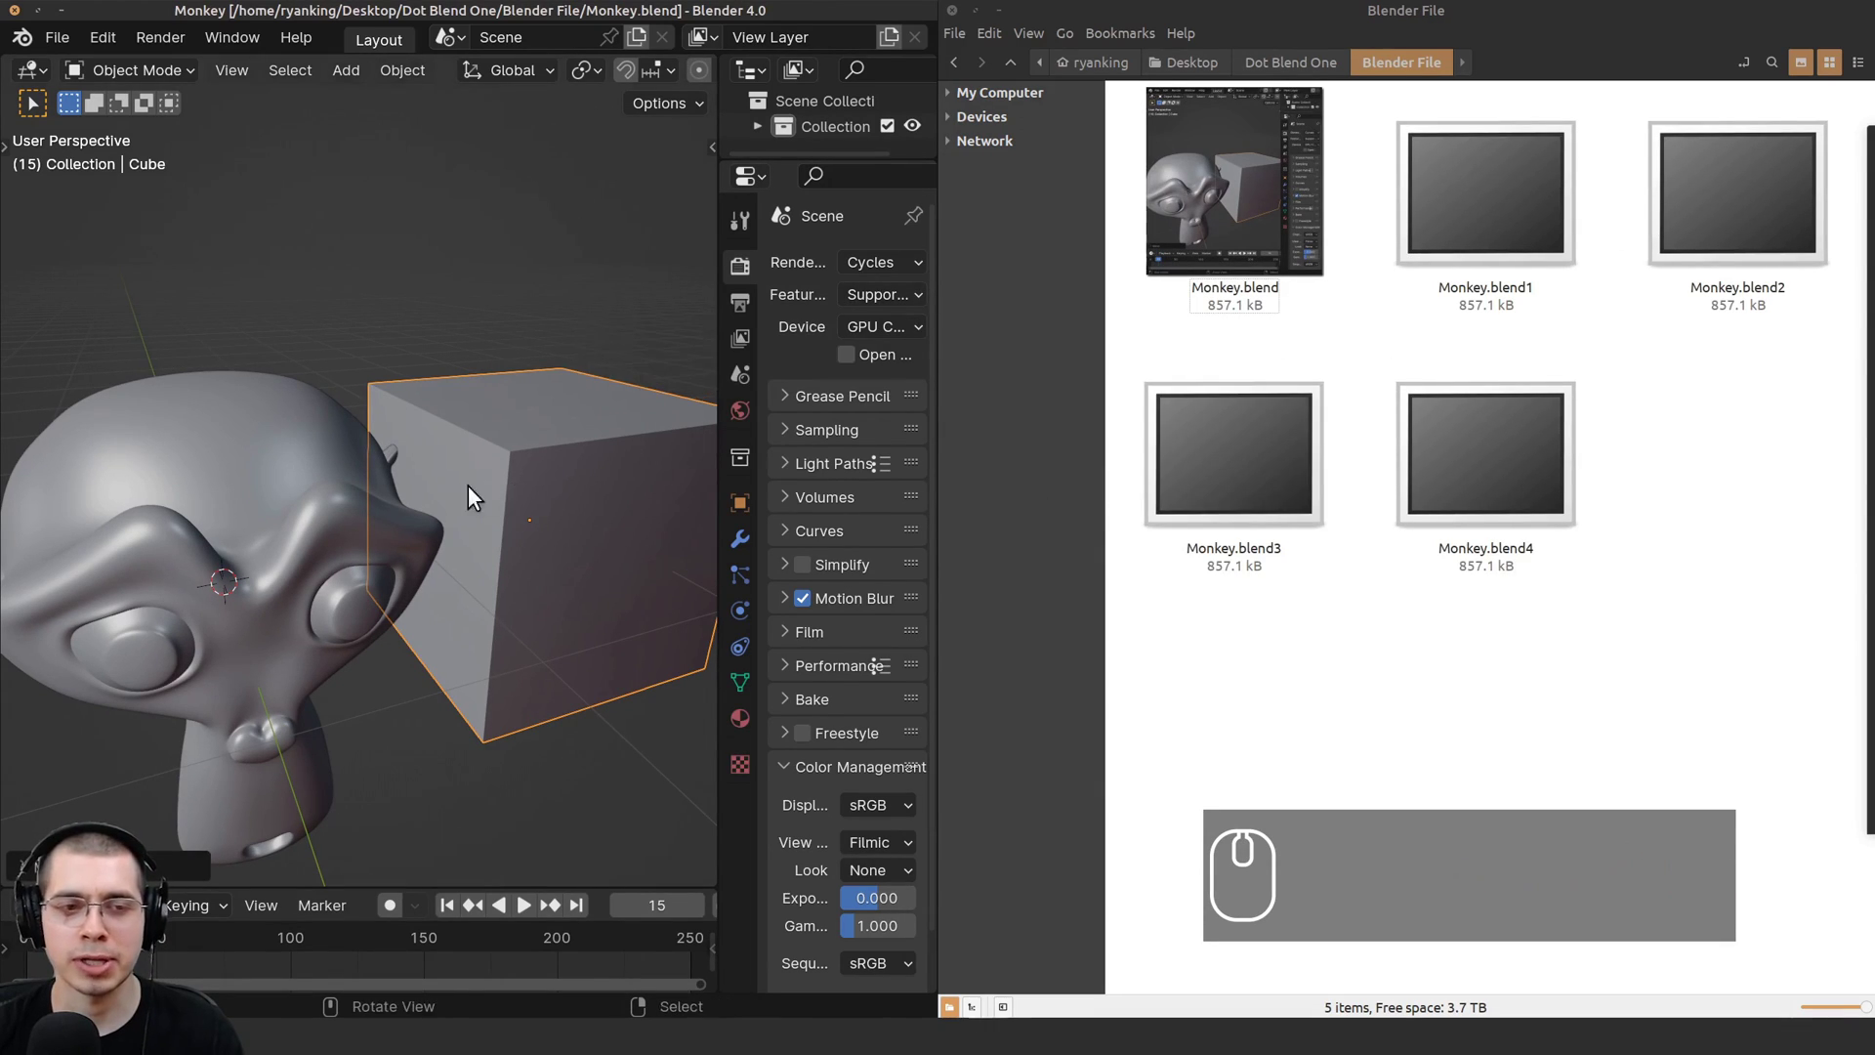
scroll(410, 489, down, 3)
key(ctrl+s)
middle_drag(410, 488, 458, 469)
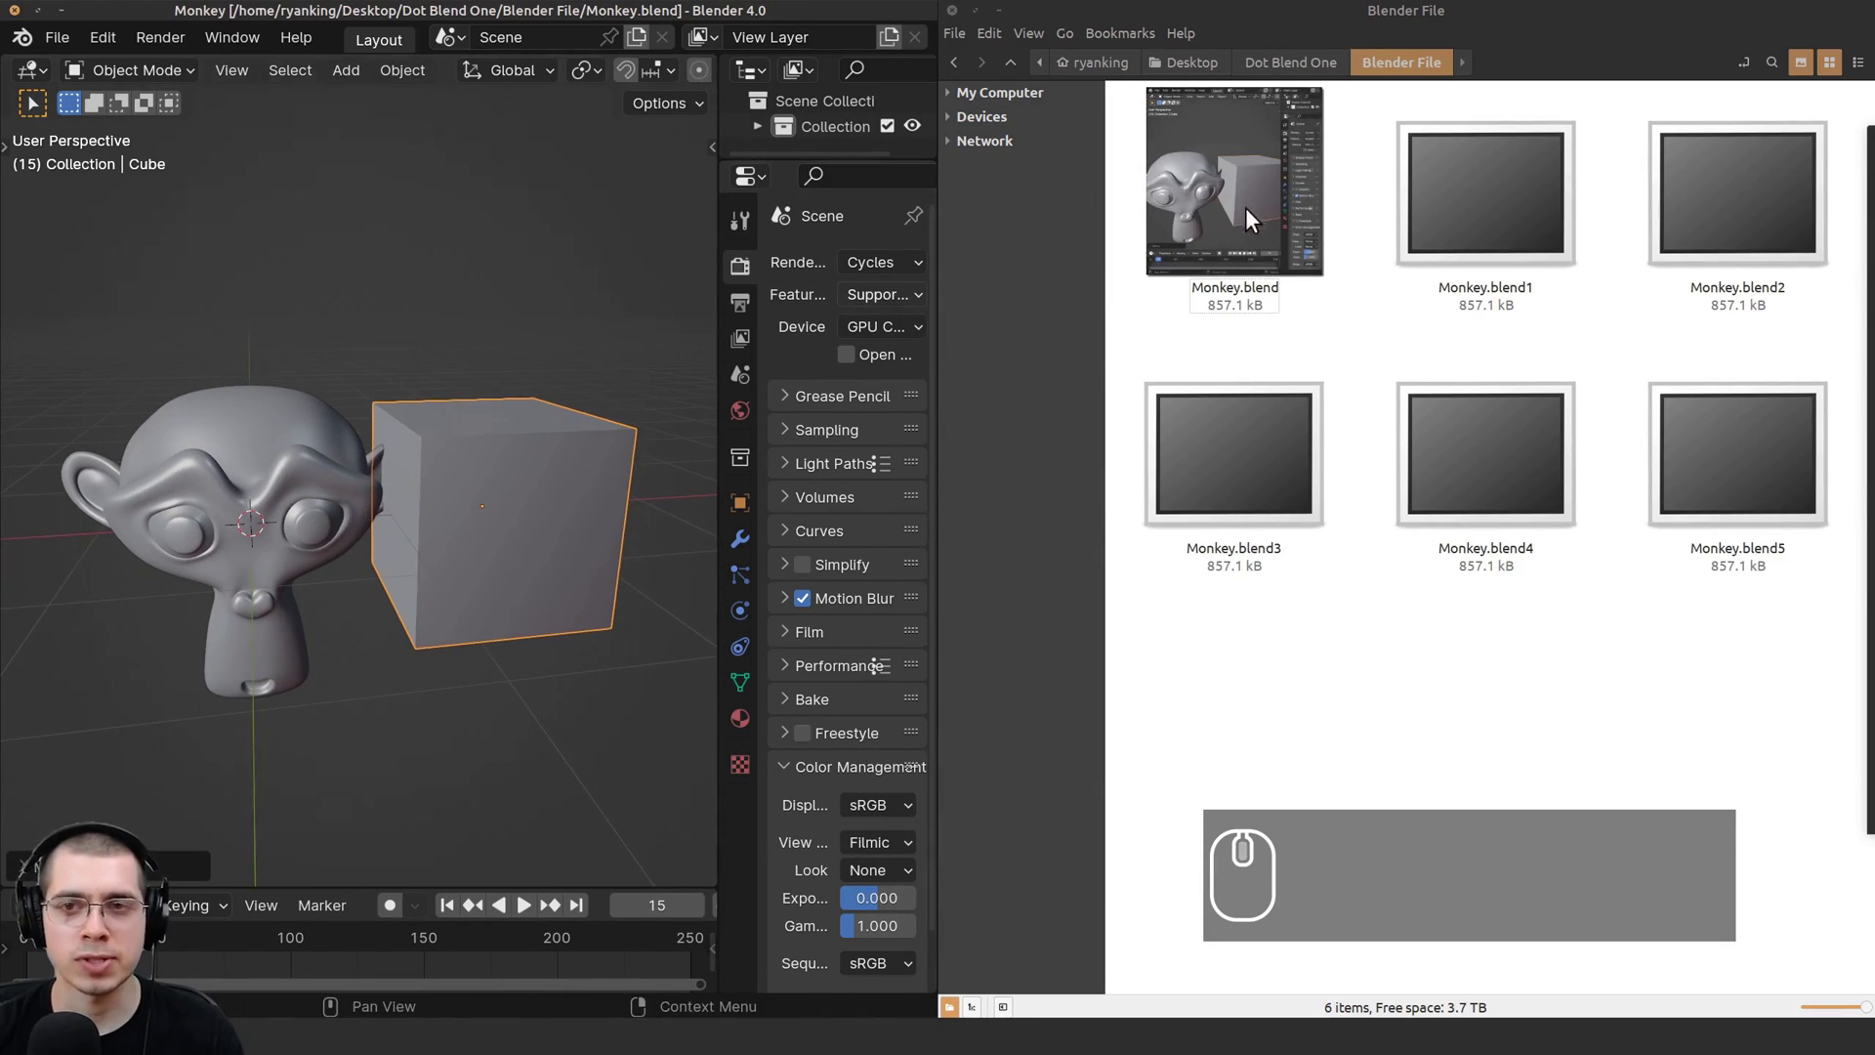
click(1217, 180)
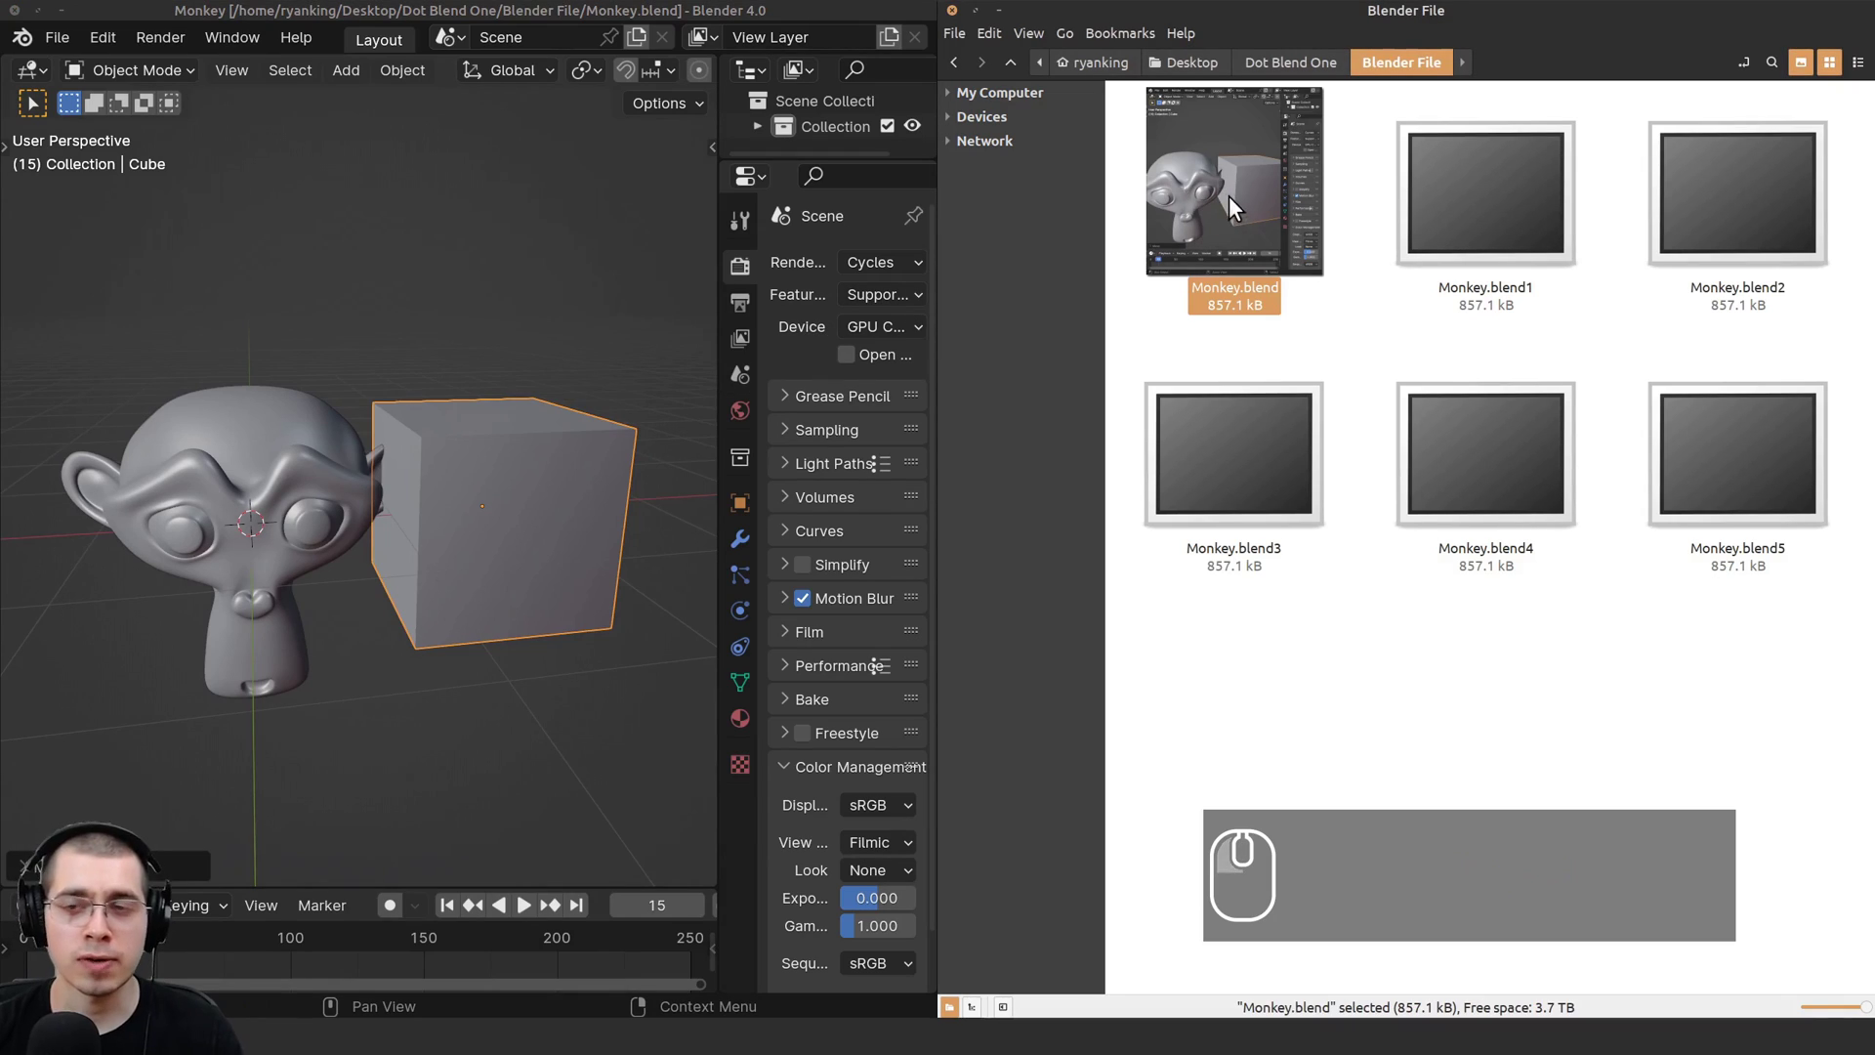
click(1432, 150)
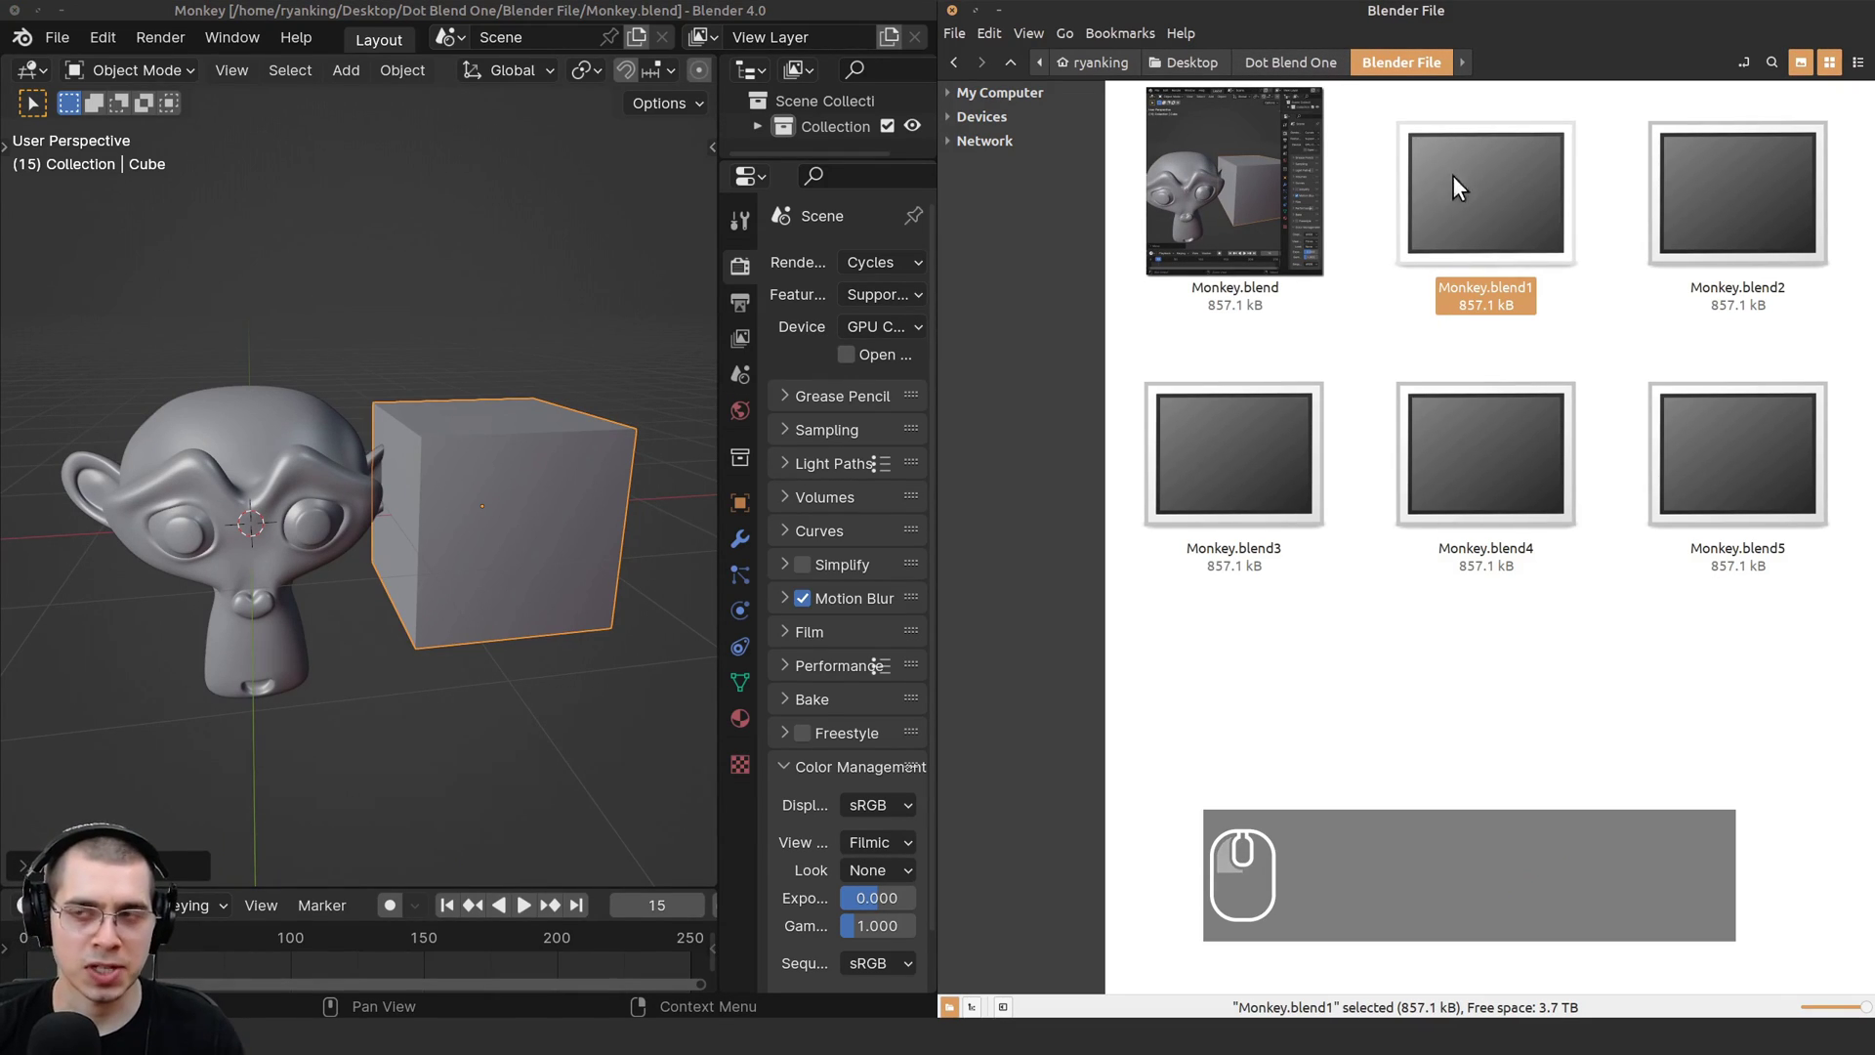
Set Save Versions to 0 in the Save & Load preferences.
click(1668, 173)
shift+middle_drag(363, 339, 447, 353)
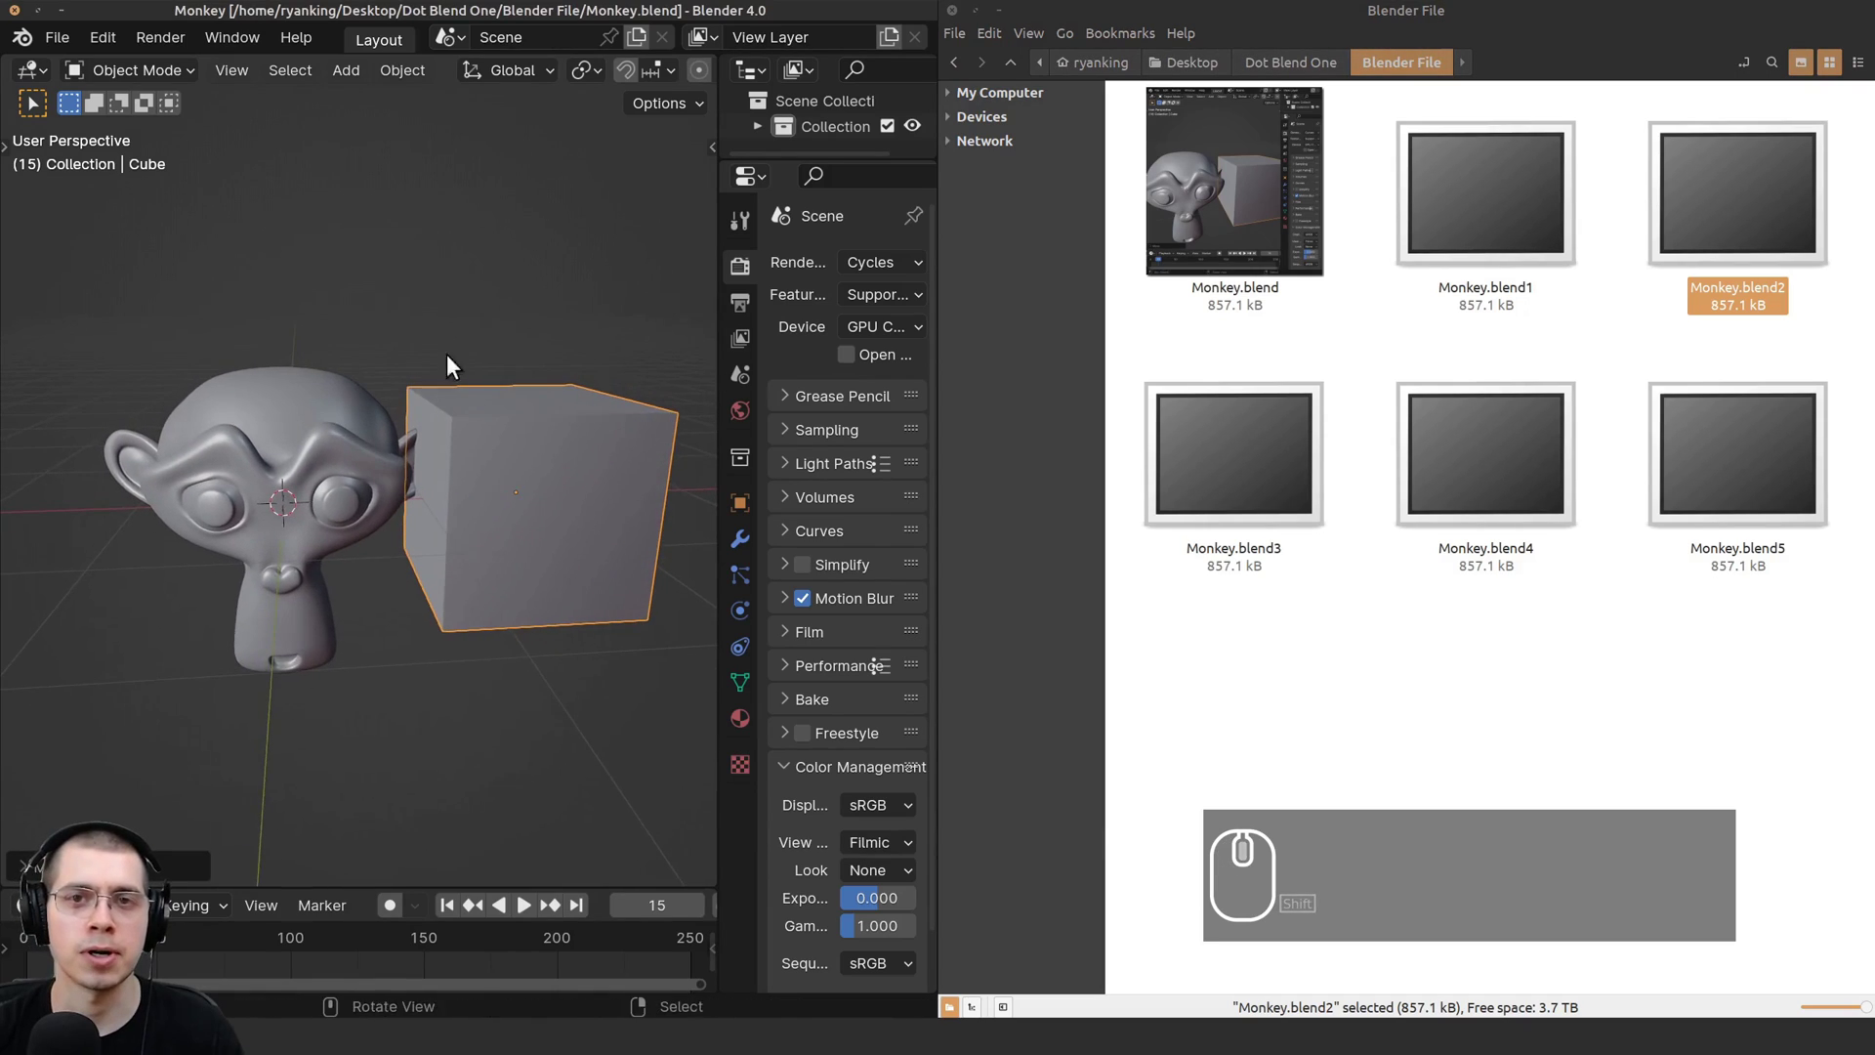
key(ctrl+comma)
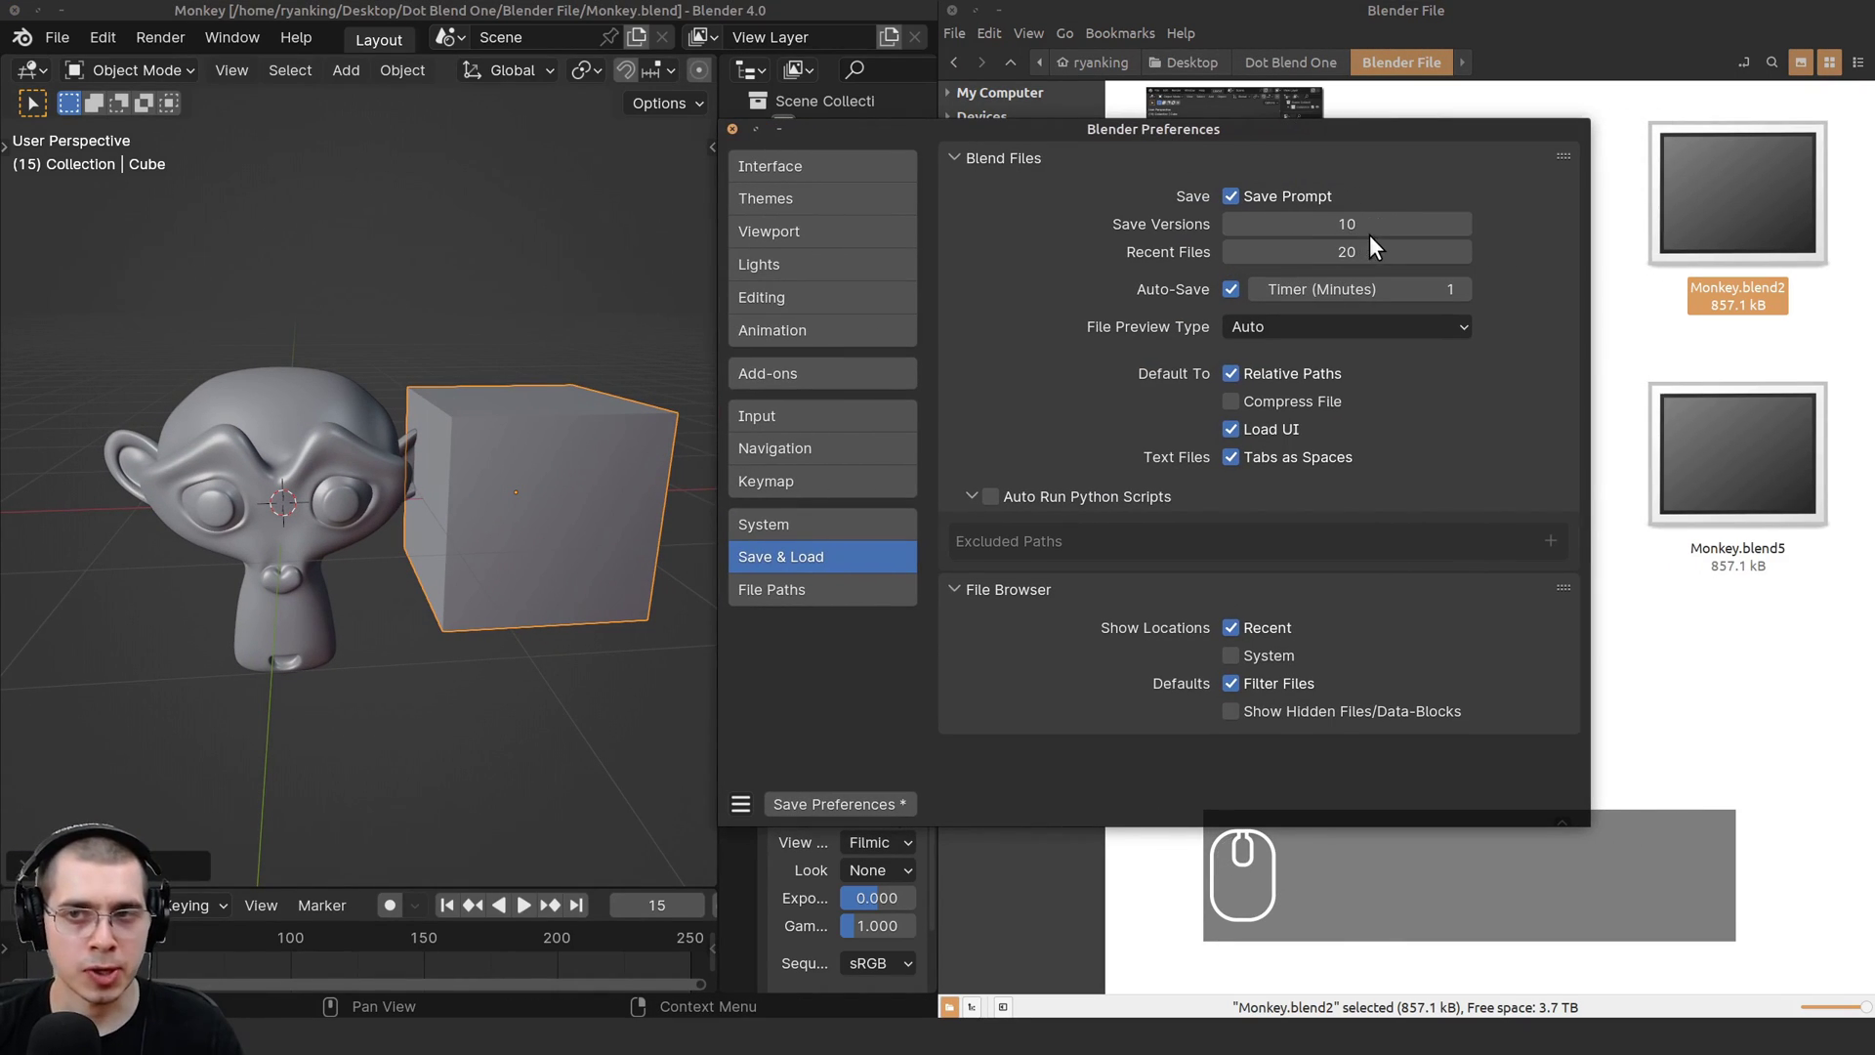
click(1407, 225)
text(0)
key(Return)
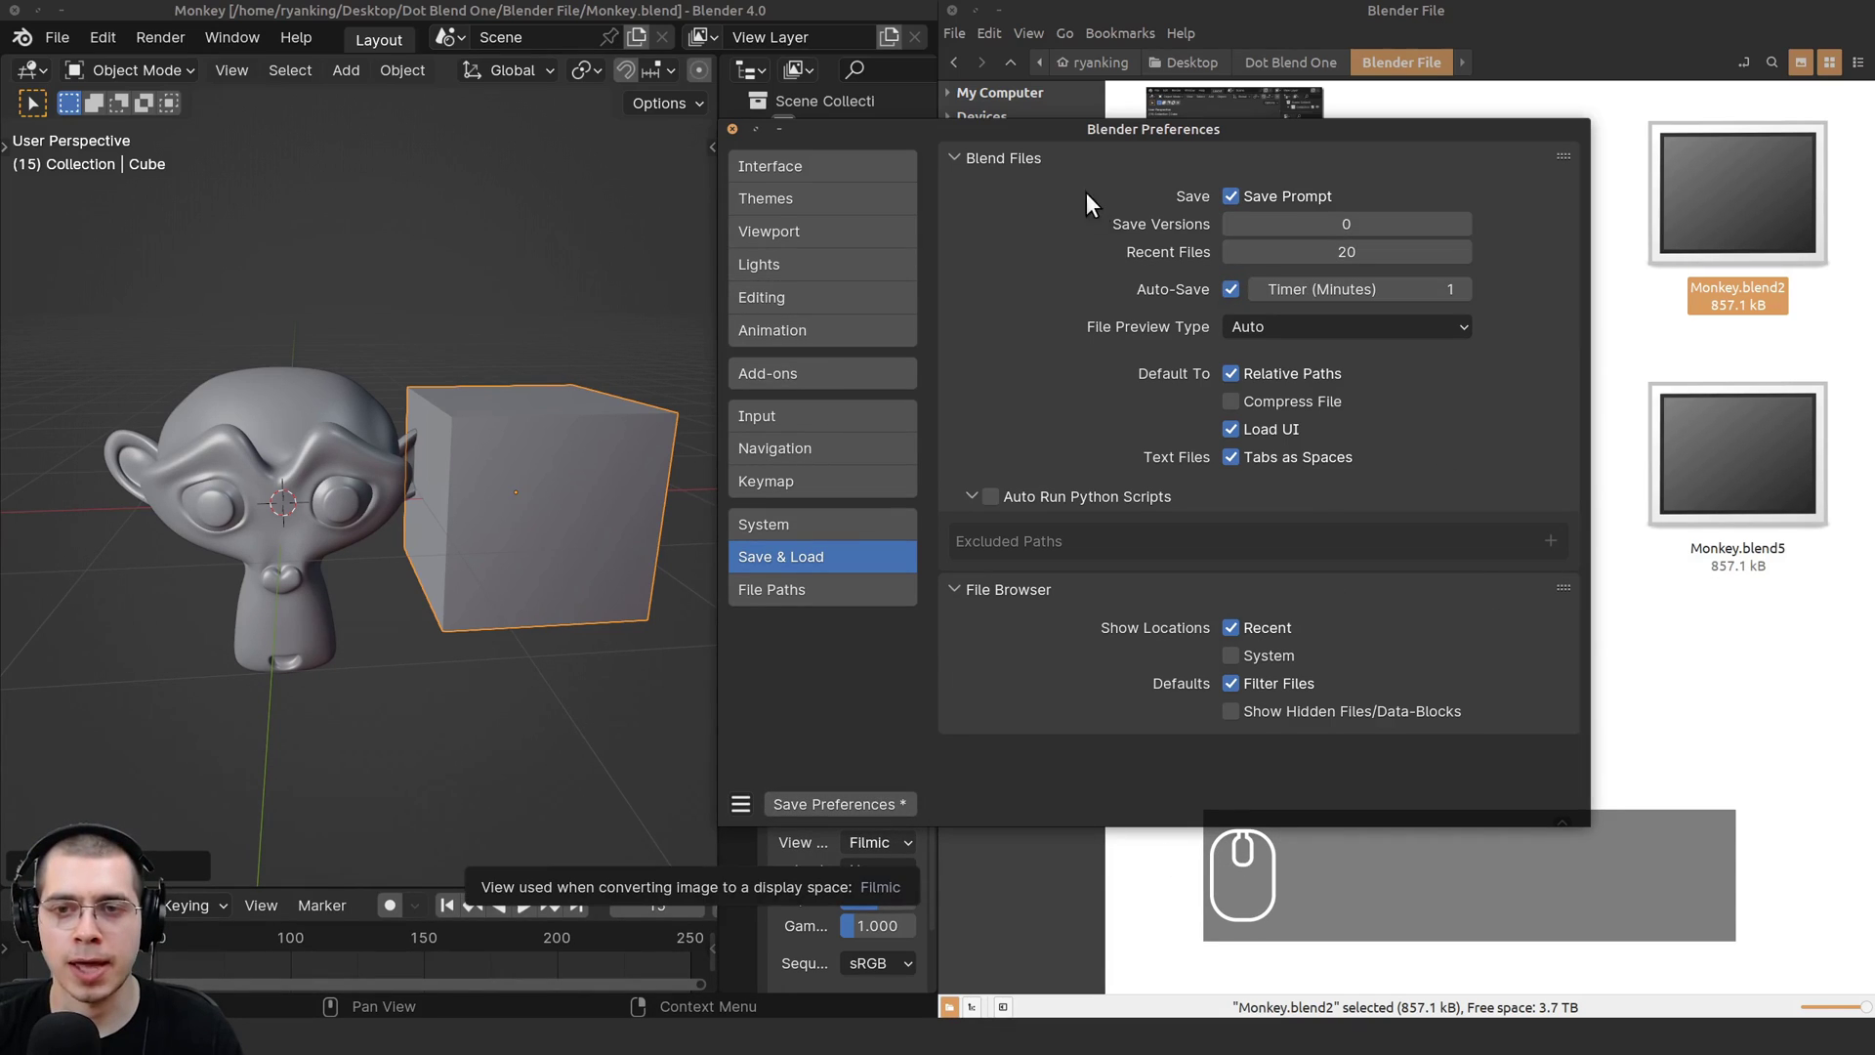
drag(1092, 132, 925, 124)
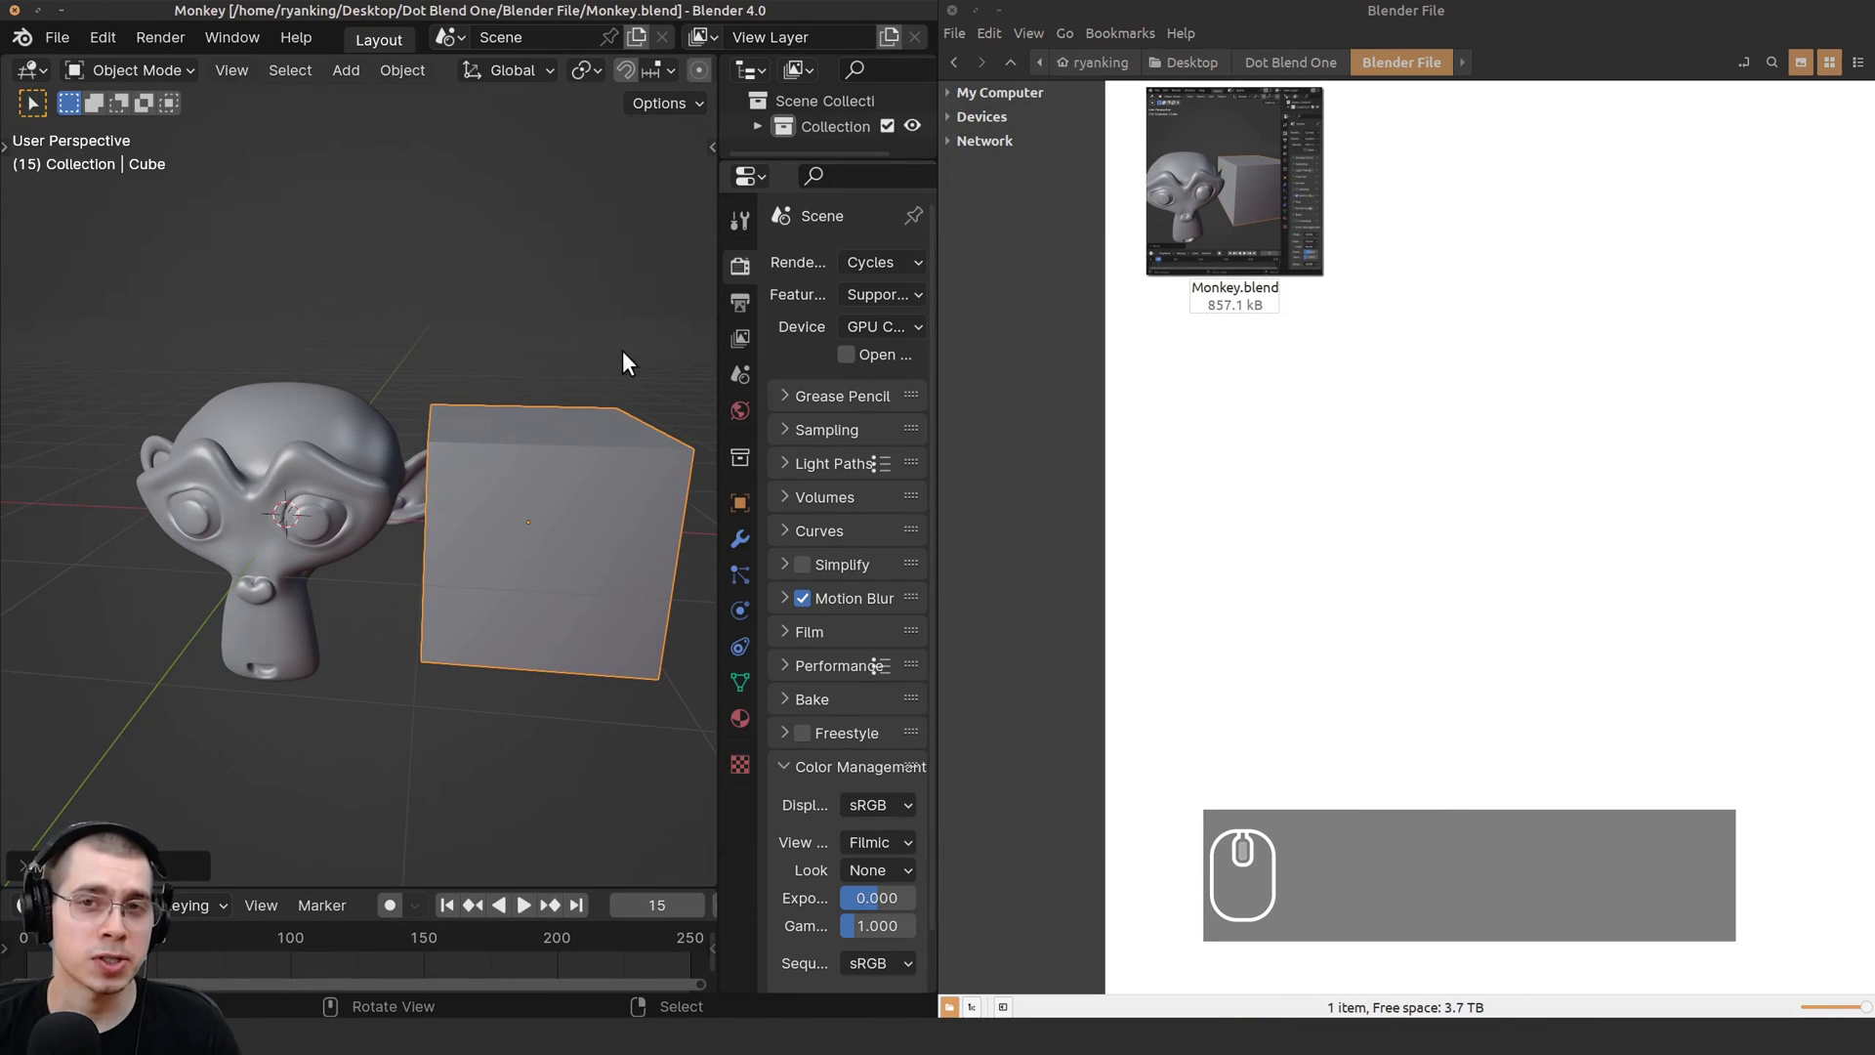
Widen the 3D viewport and save the scene incrementally as Monkey1.blend.
drag(715, 307, 888, 310)
shift+middle_drag(687, 347, 620, 279)
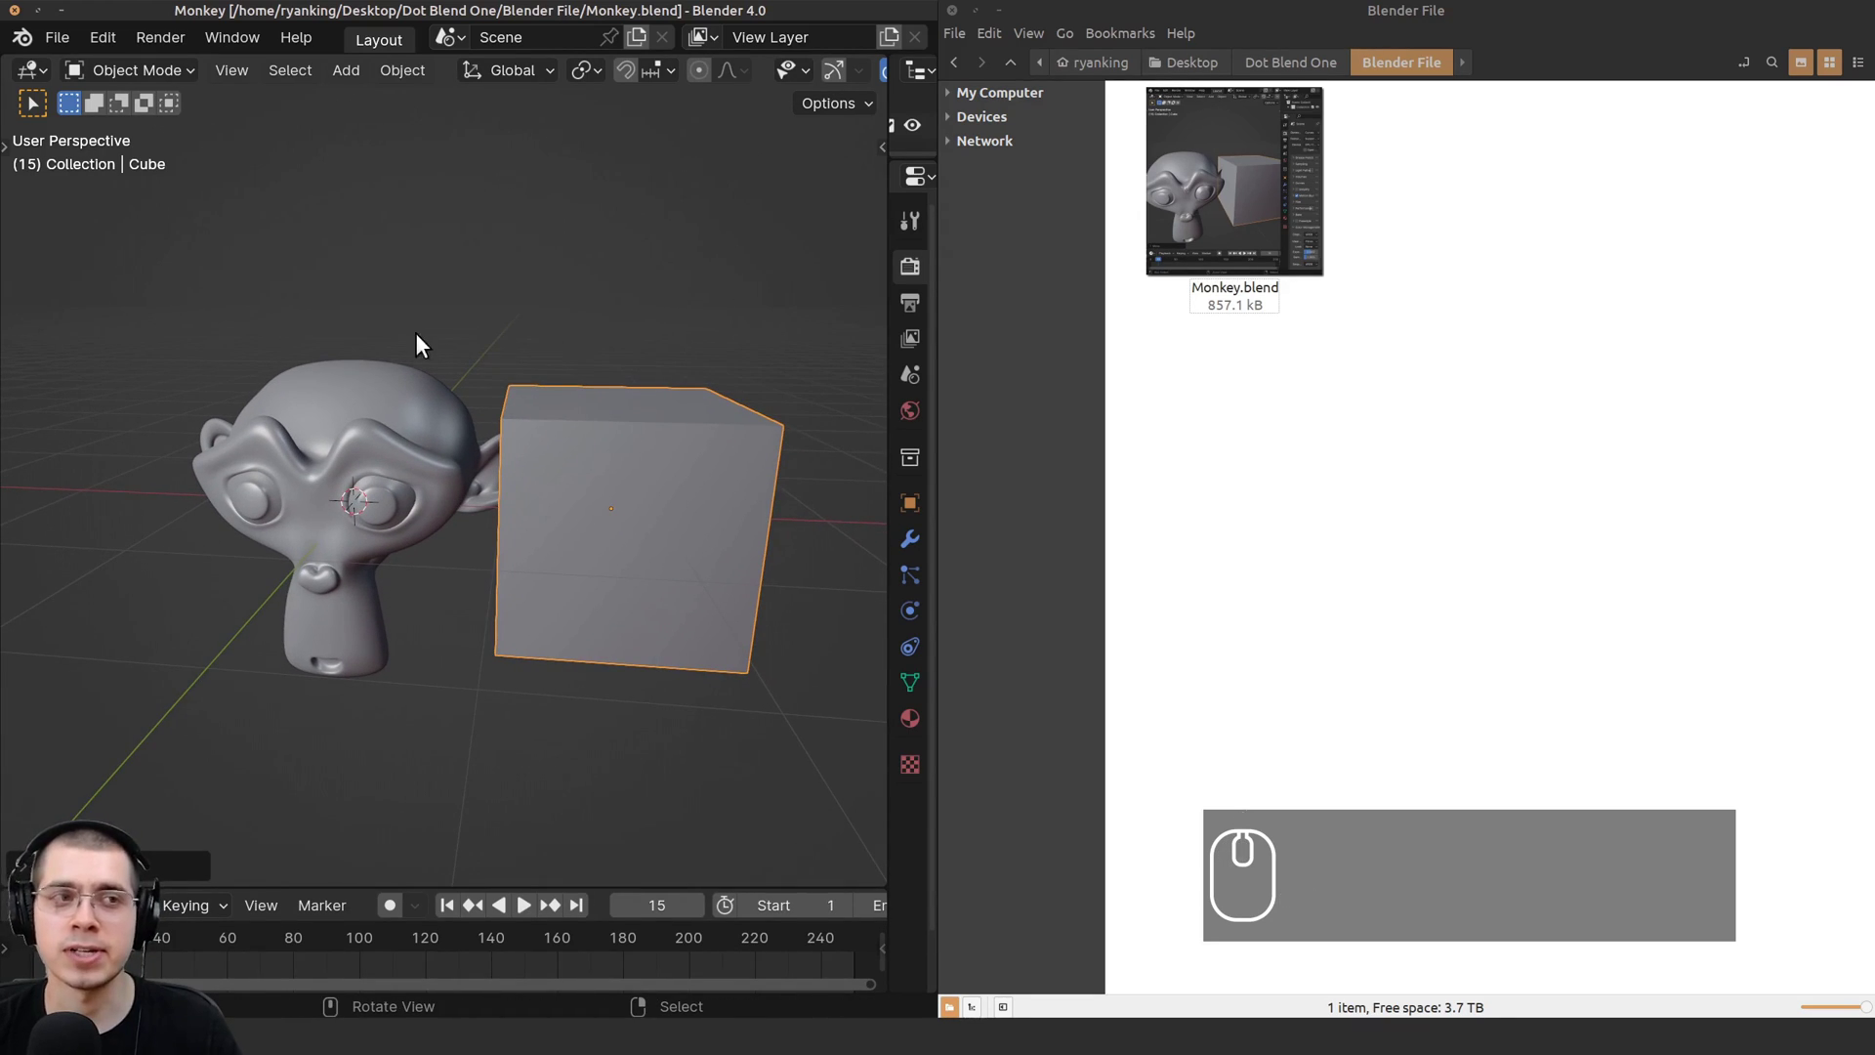
click(57, 40)
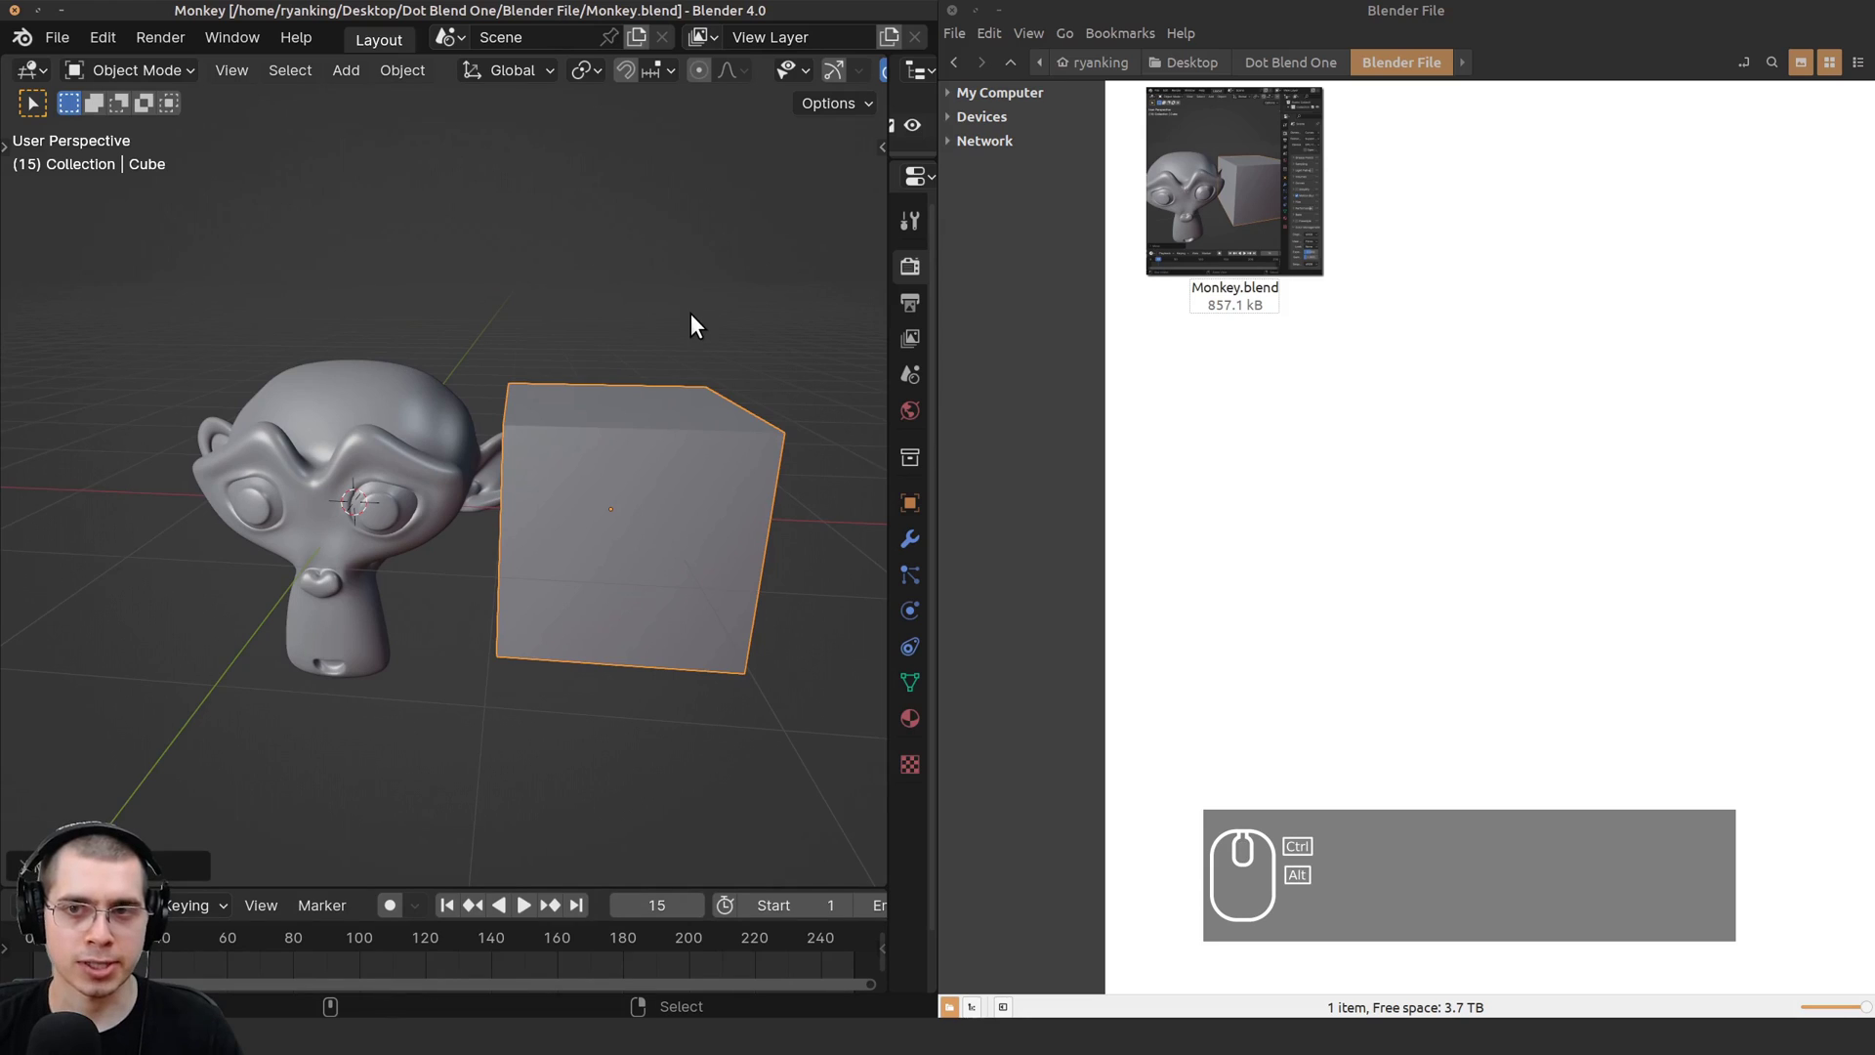
key(ctrl+alt+s)
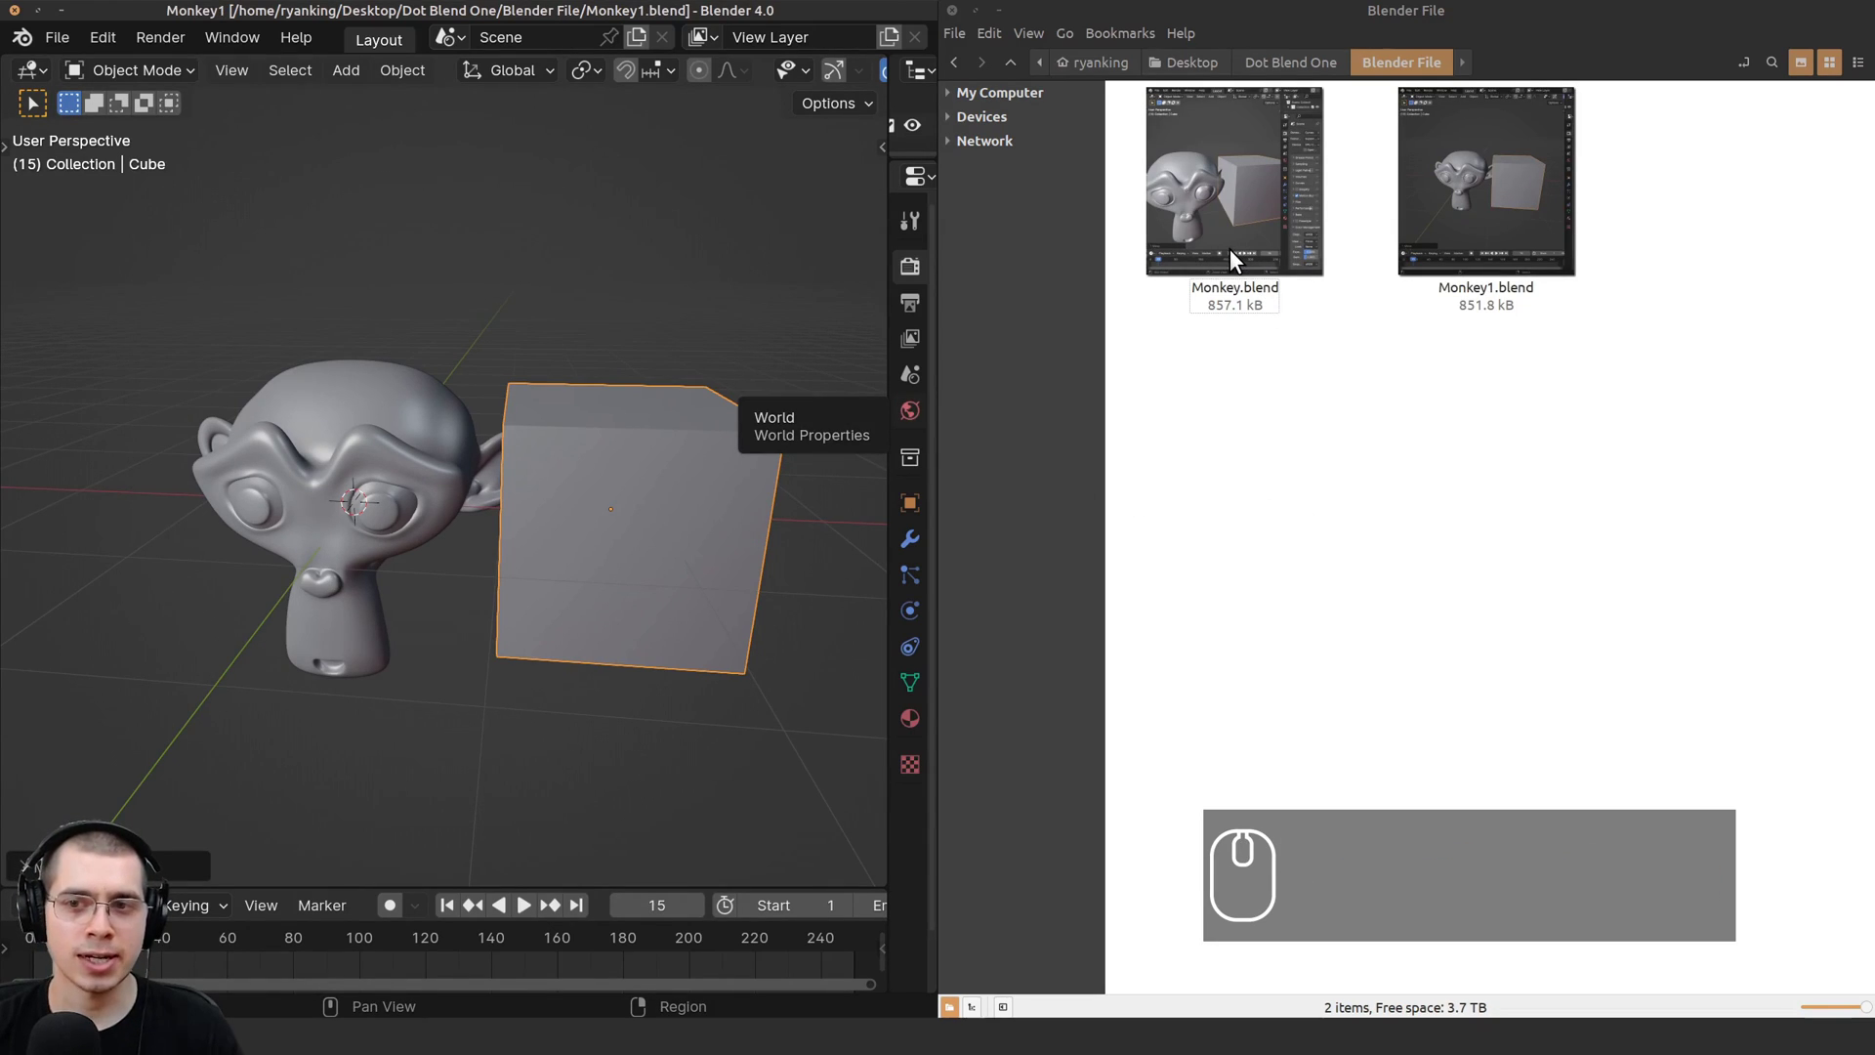
Compare Monkey1.blend (851.8 kB) with Monkey.blend (857.1 kB) in the file manager.
click(1225, 249)
click(1447, 297)
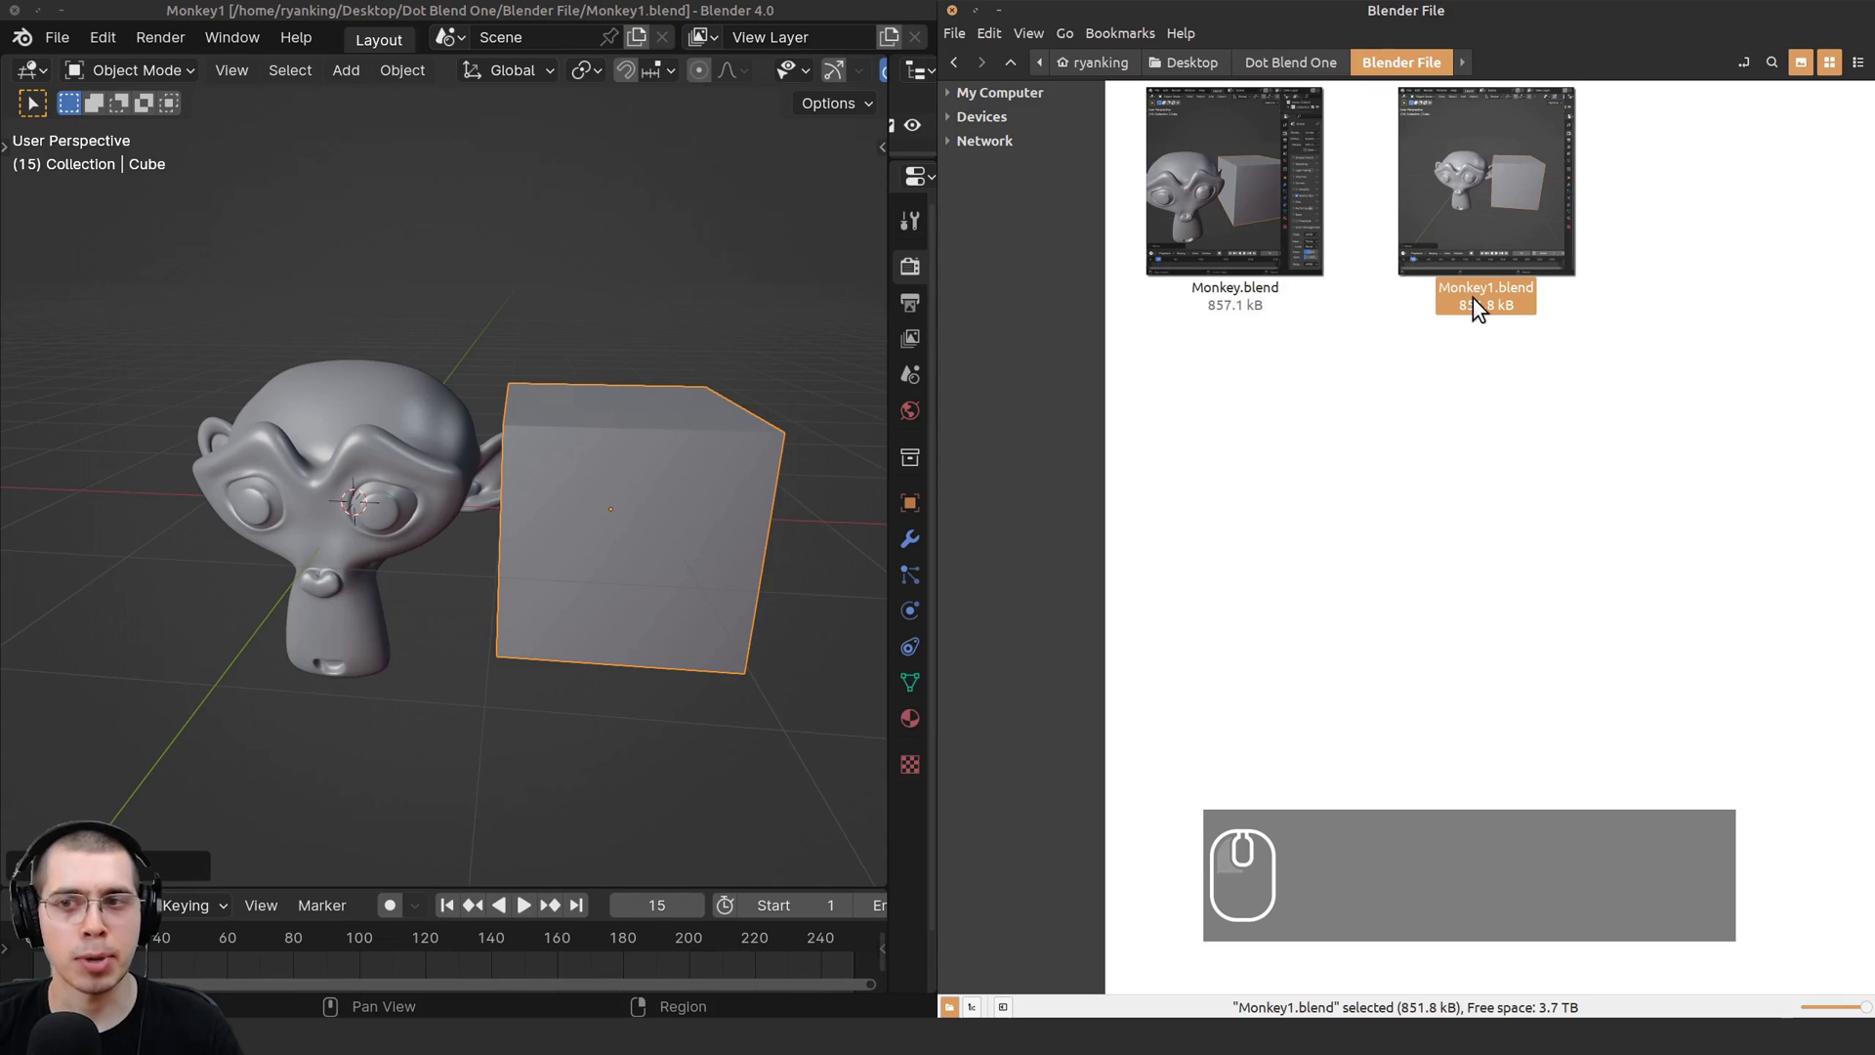
click(1344, 447)
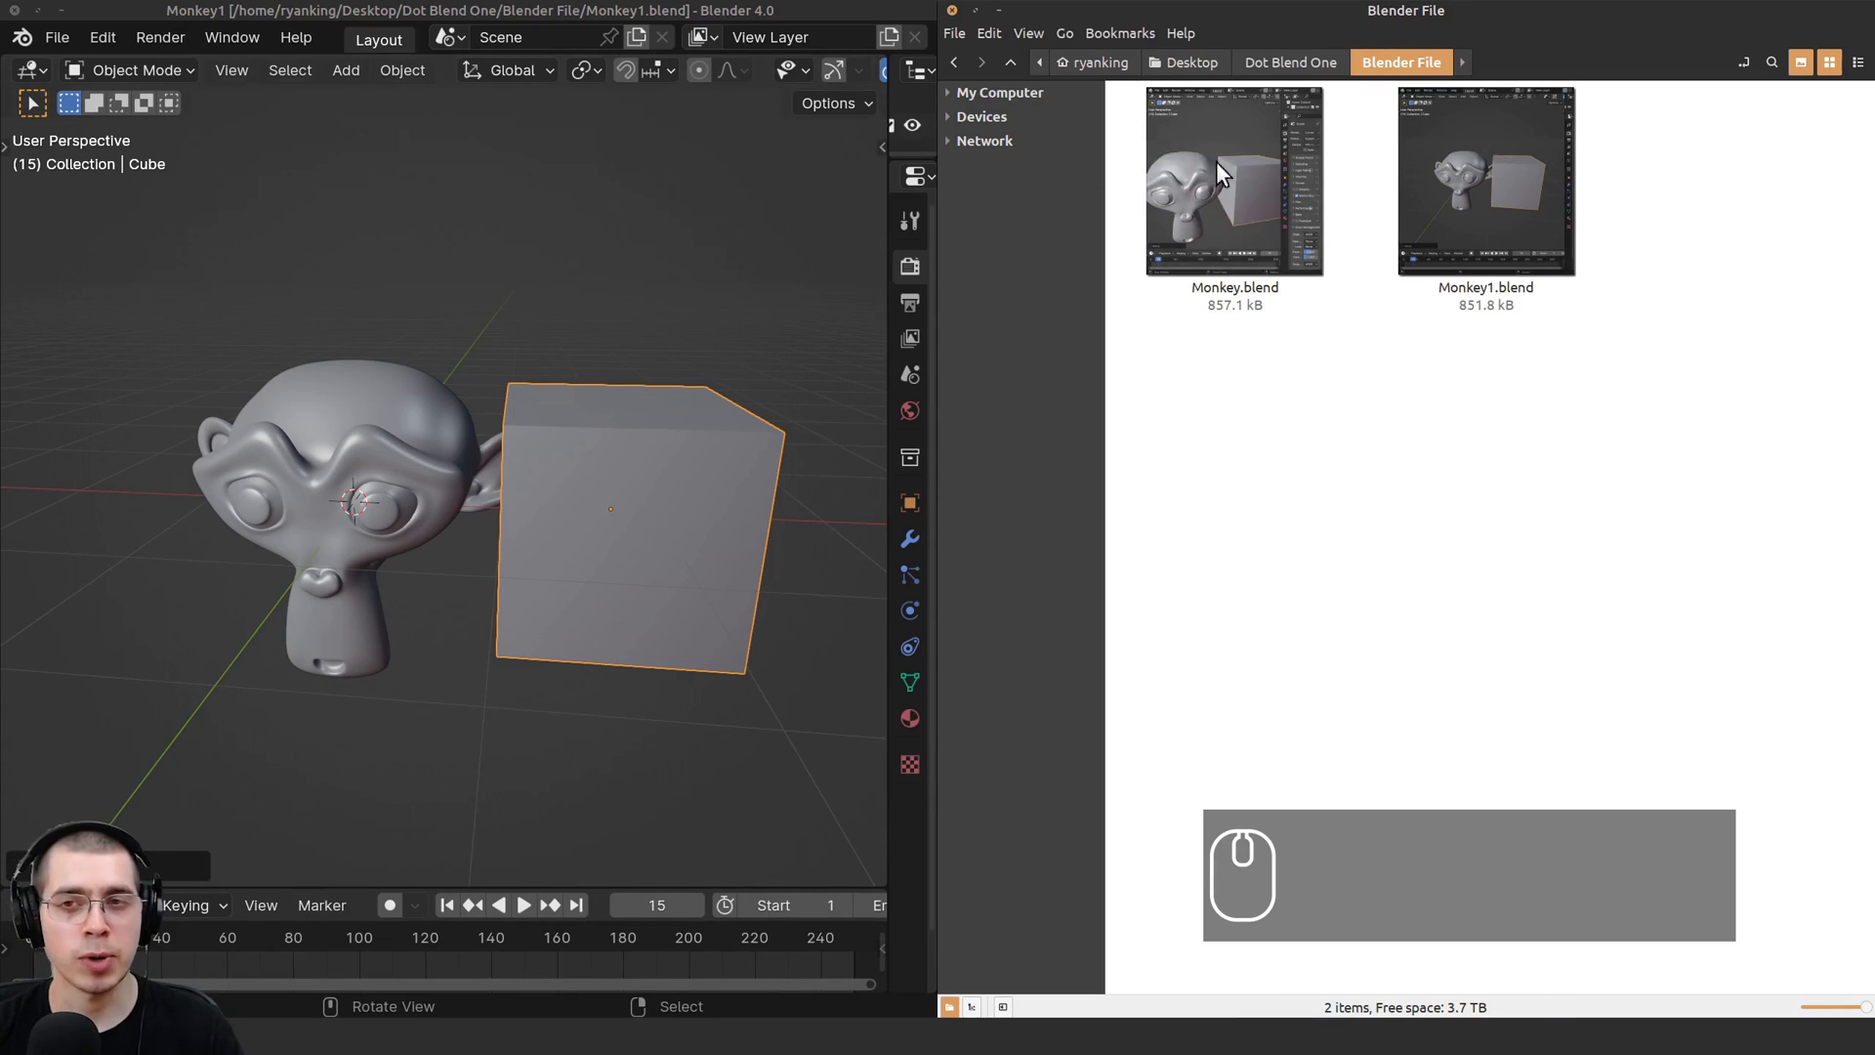
click(1435, 293)
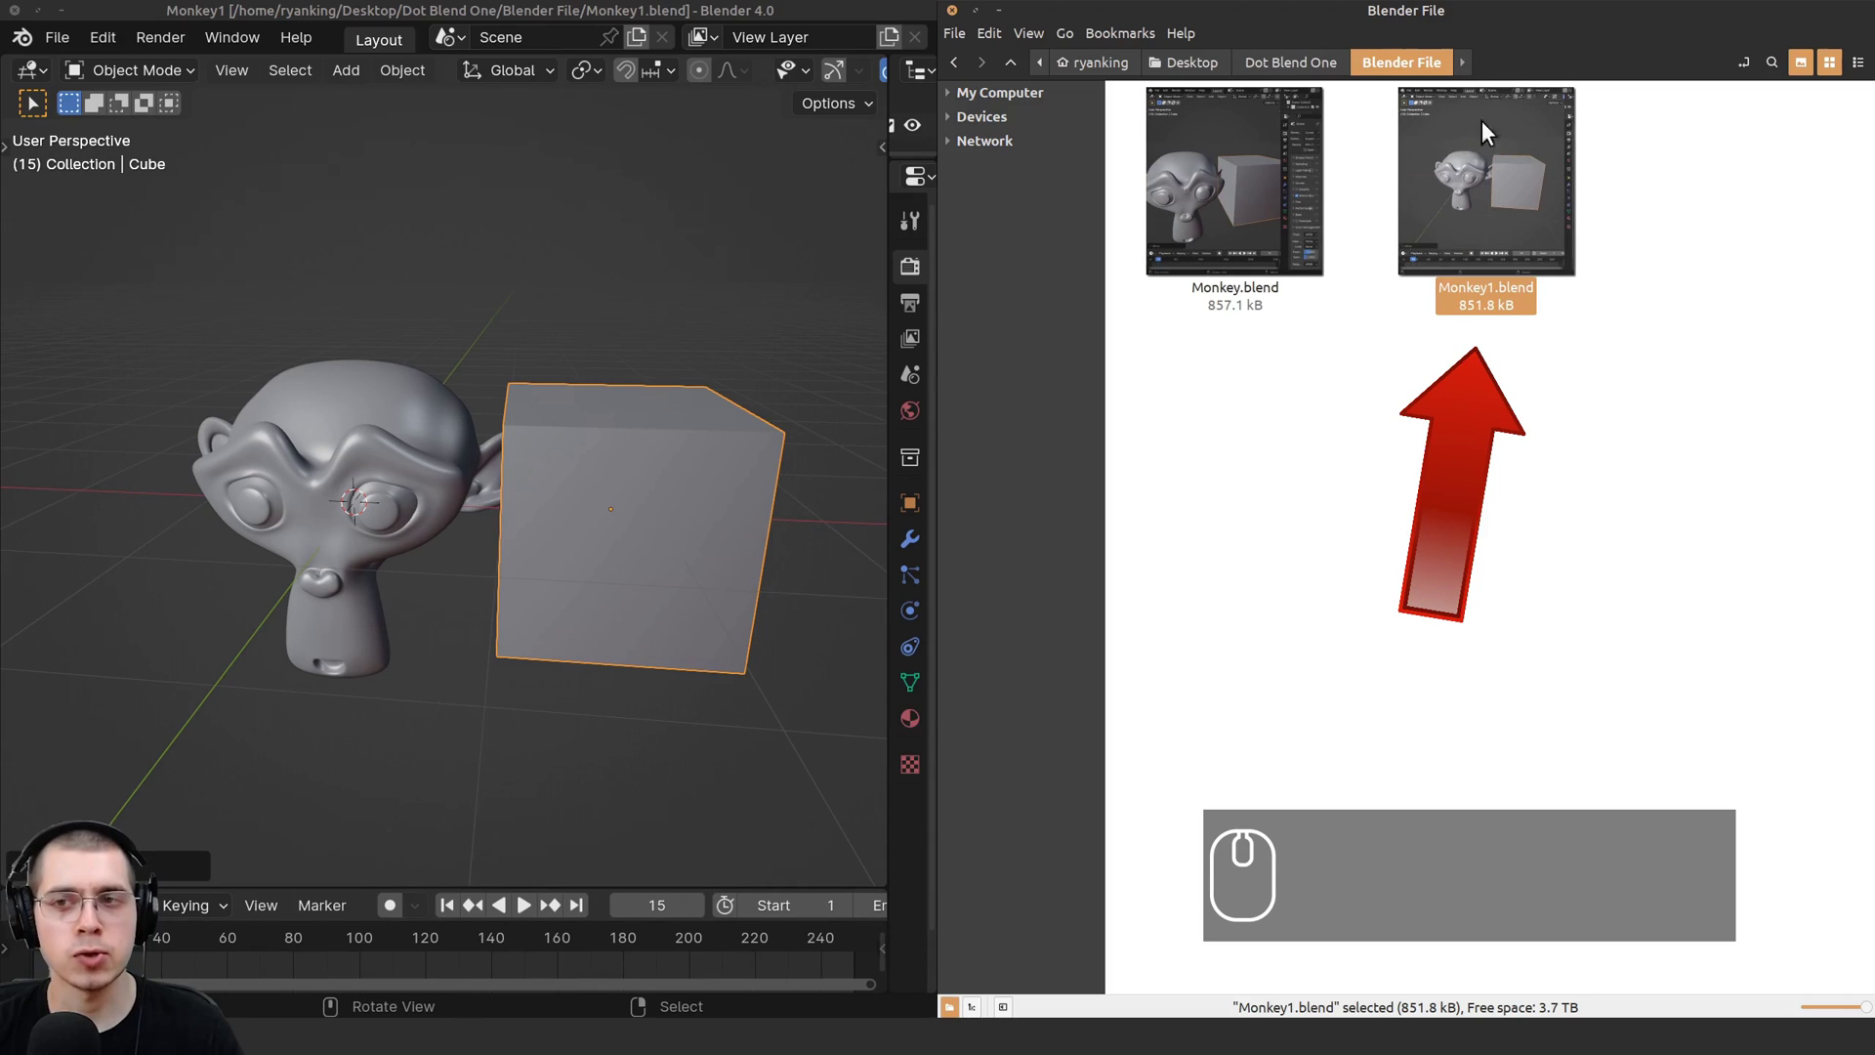
click(1209, 170)
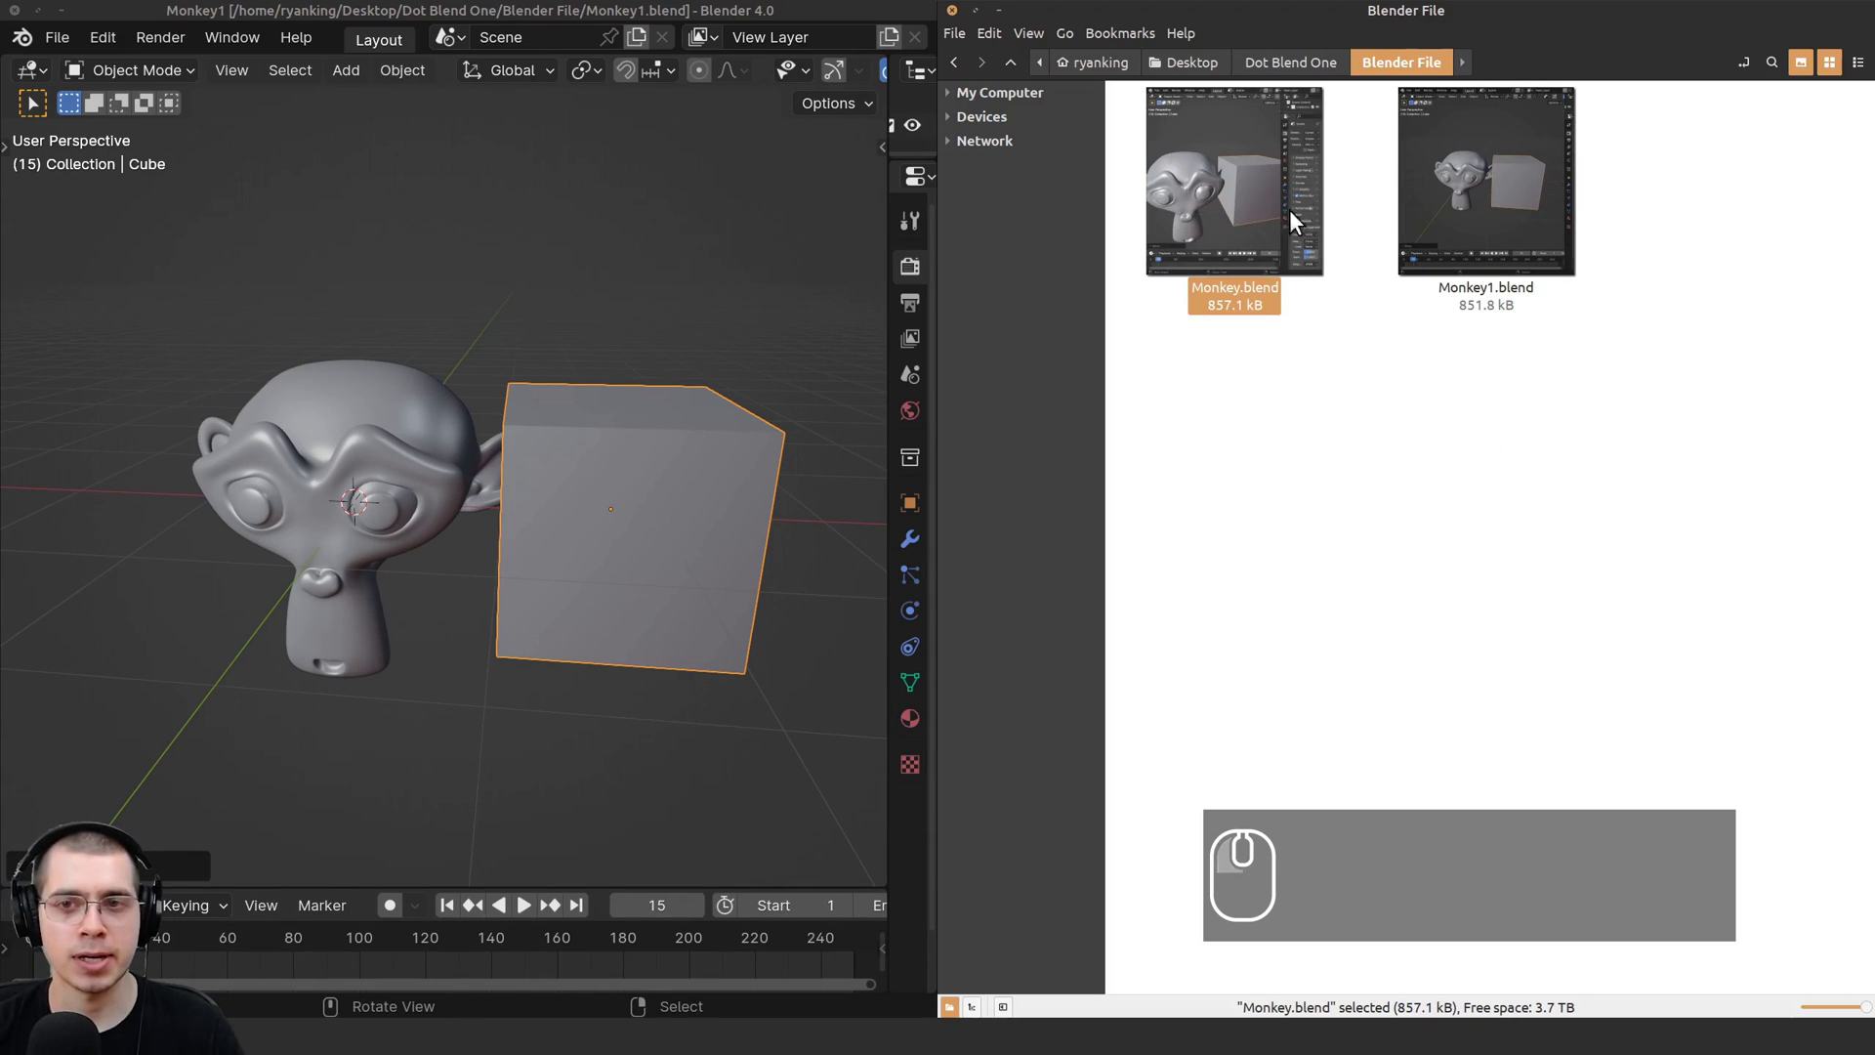
click(599, 500)
Add a UV Sphere above the monkey and save incrementally as Monkey2.blend.
key(a)
key(a)
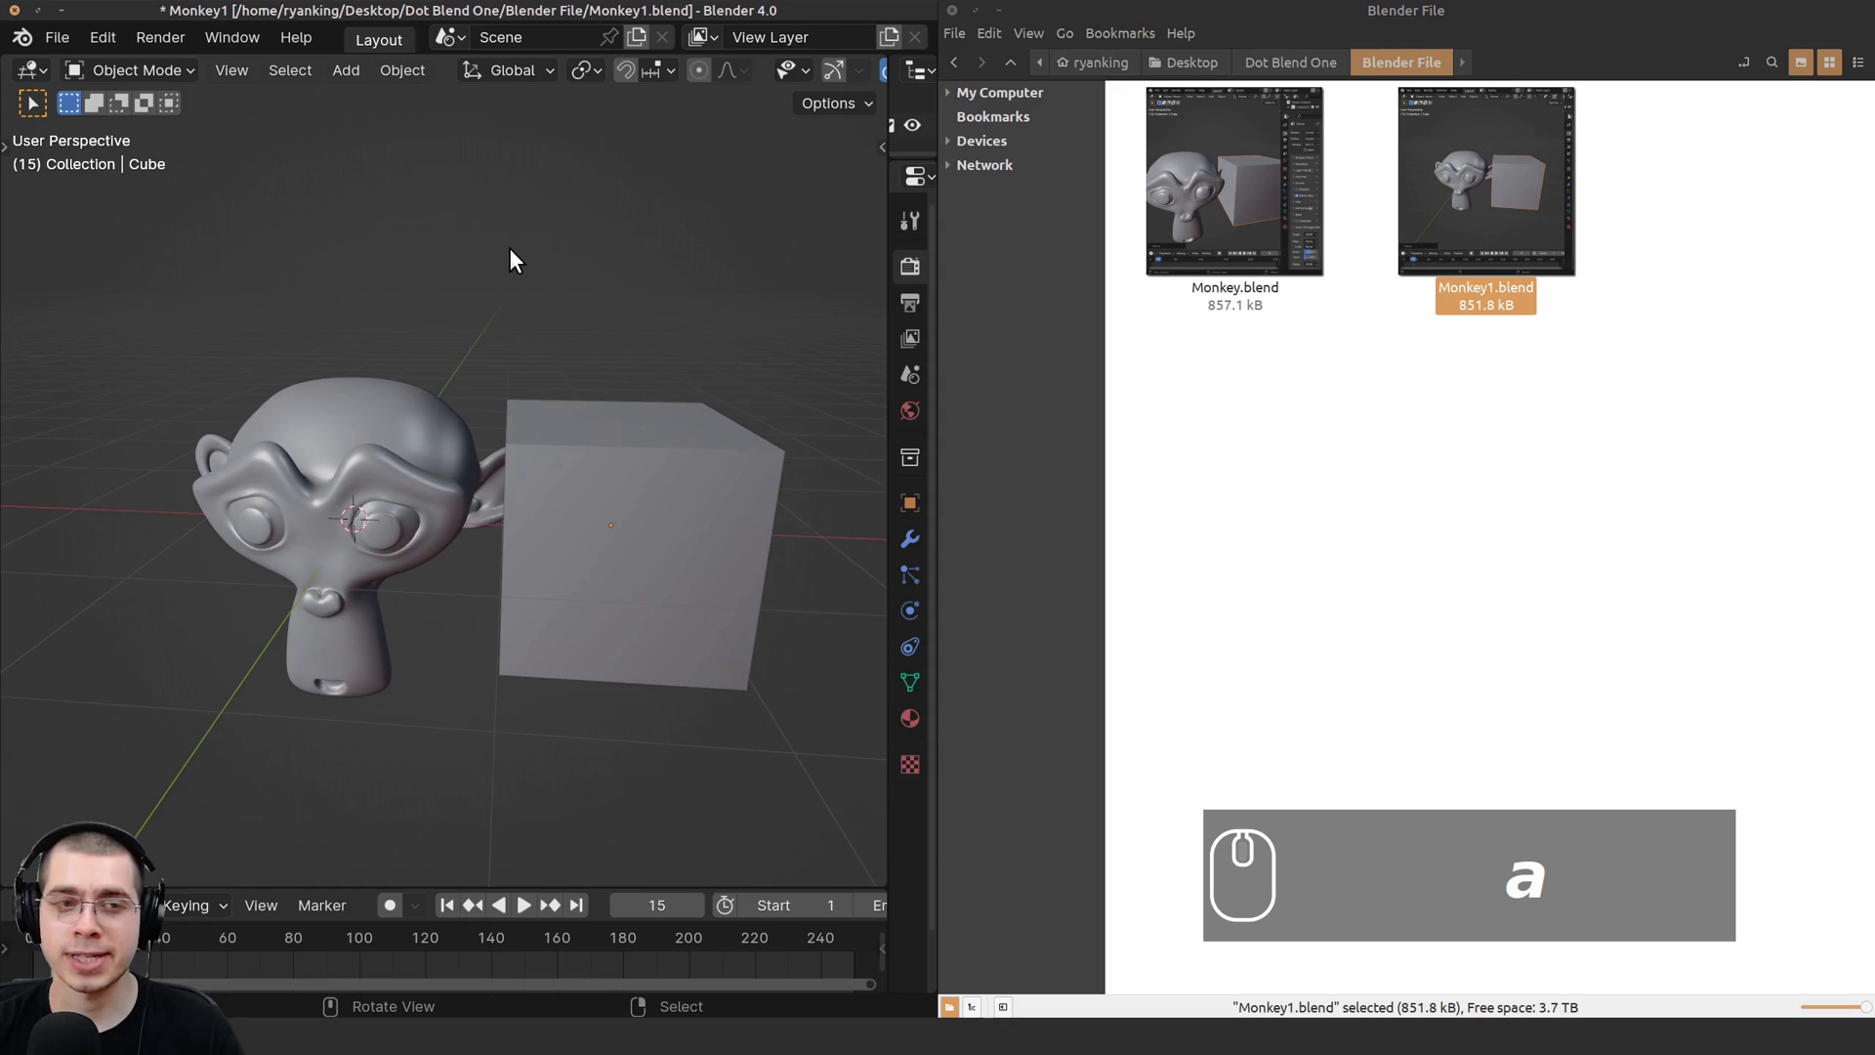
key(shift+a)
mouse_move(507, 248)
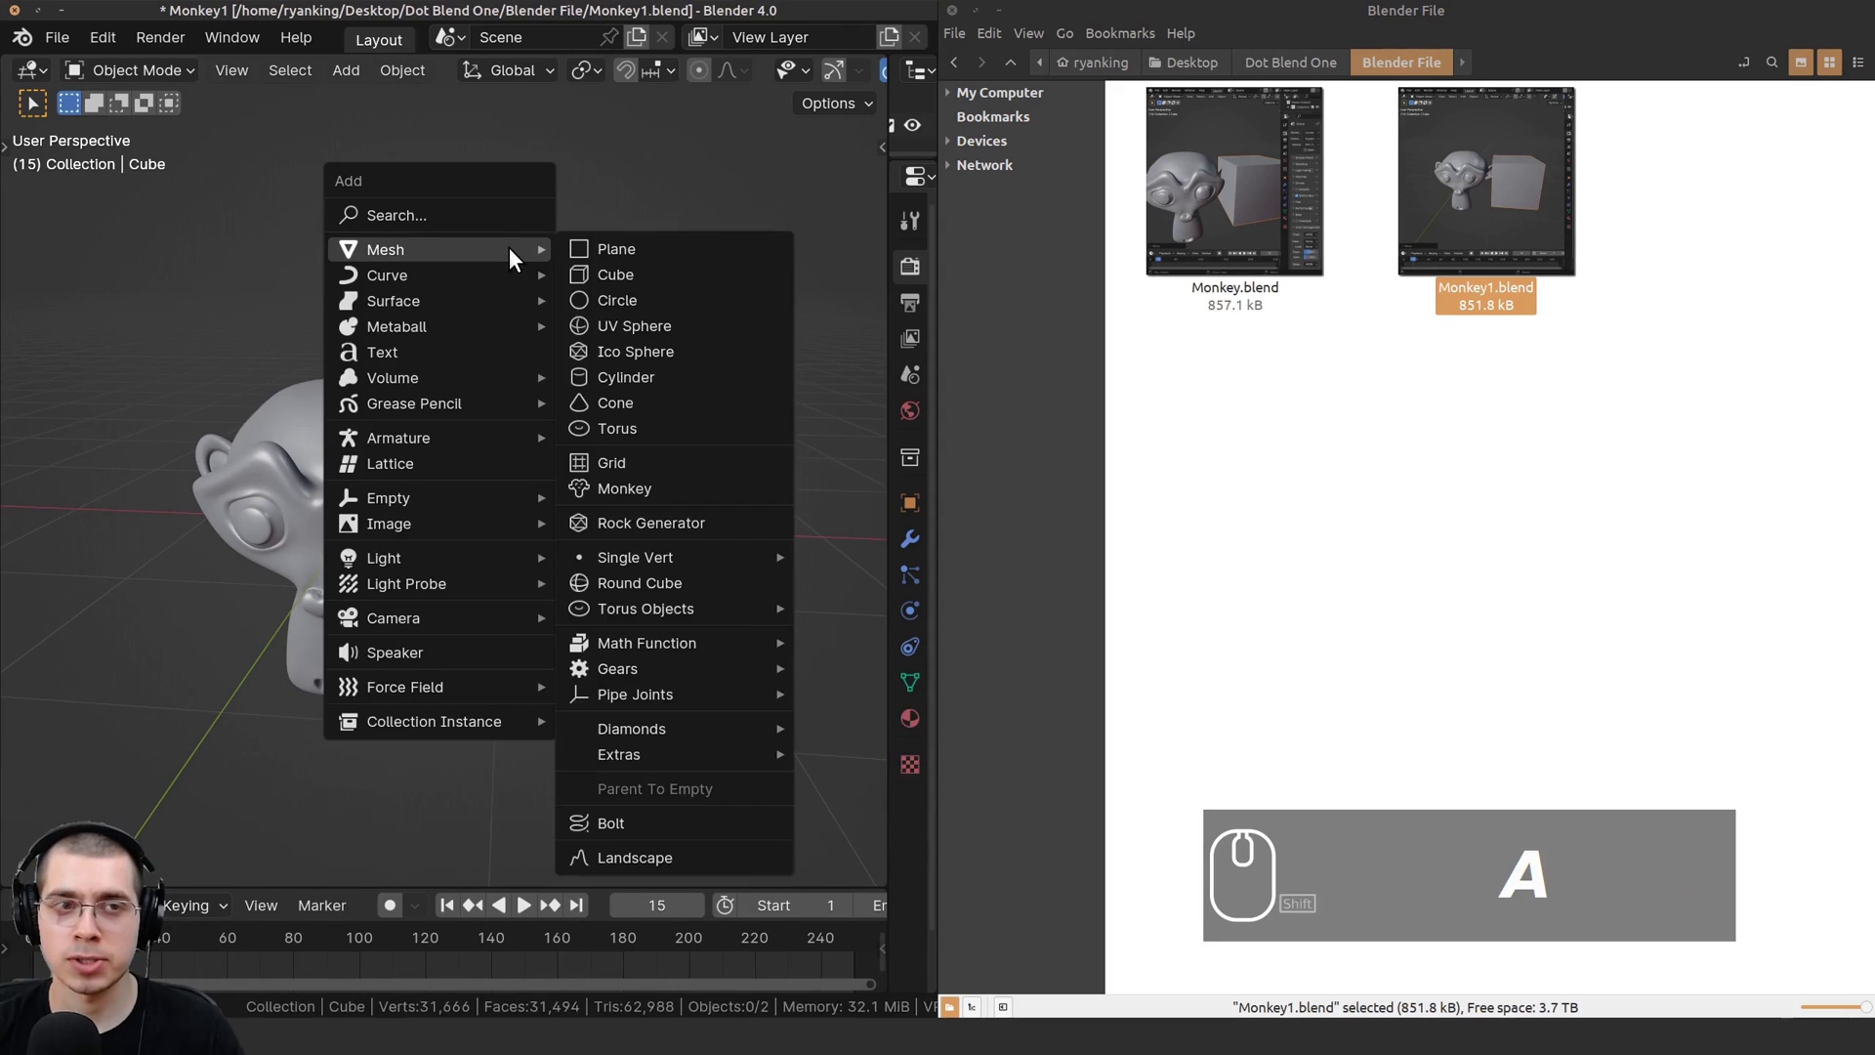
click(613, 323)
key(g)
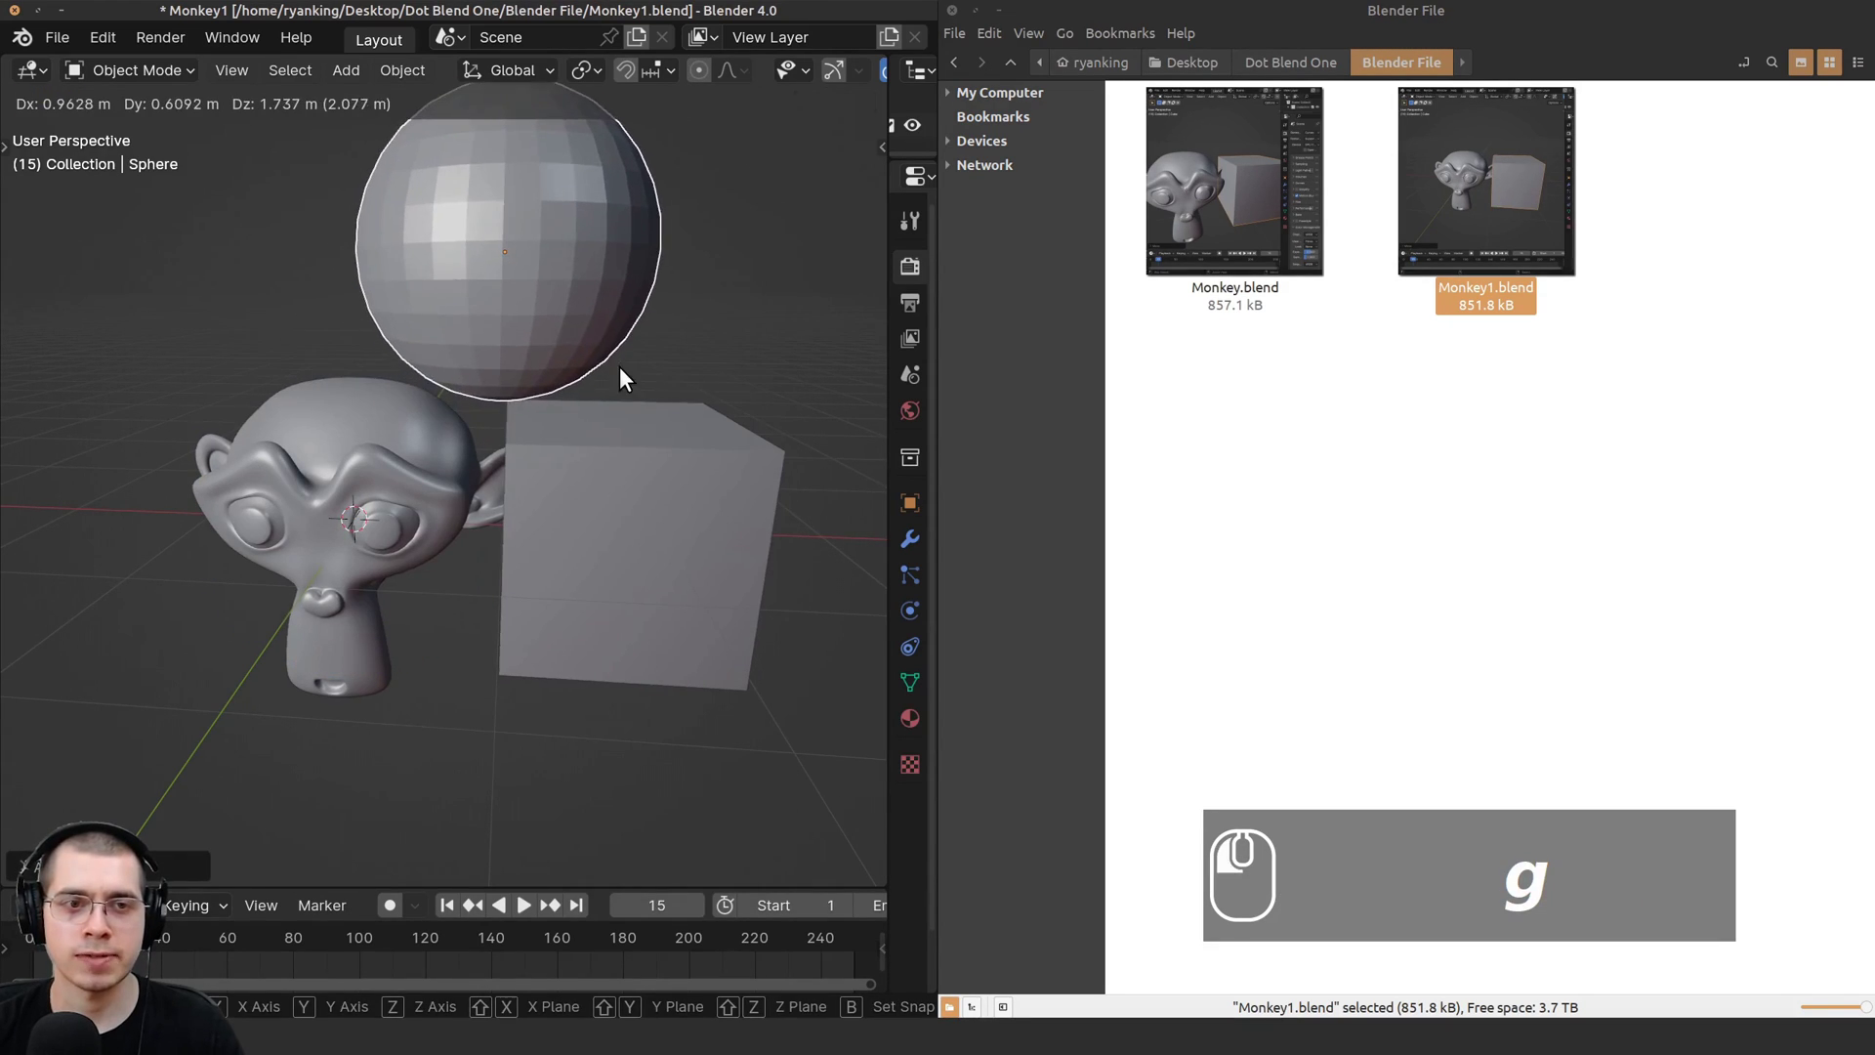
click(619, 366)
shift+middle_drag(619, 367, 603, 437)
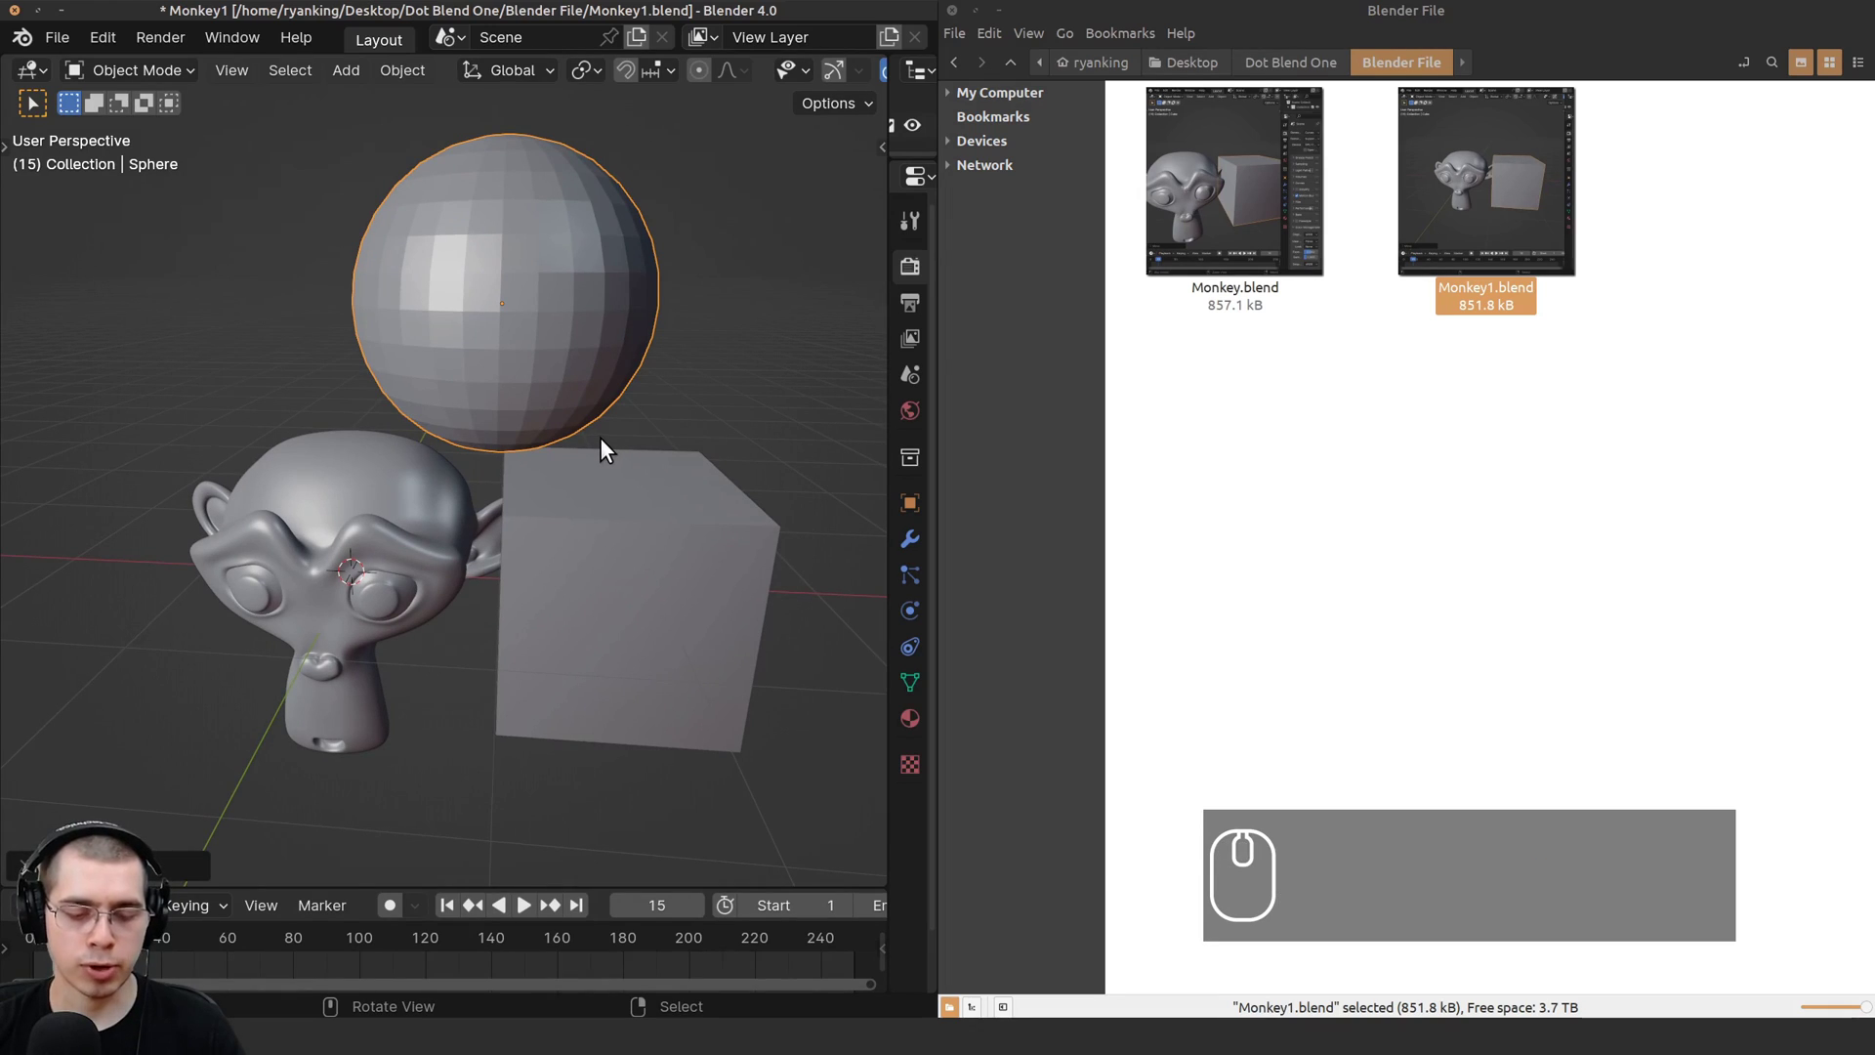
key(ctrl+alt+s)
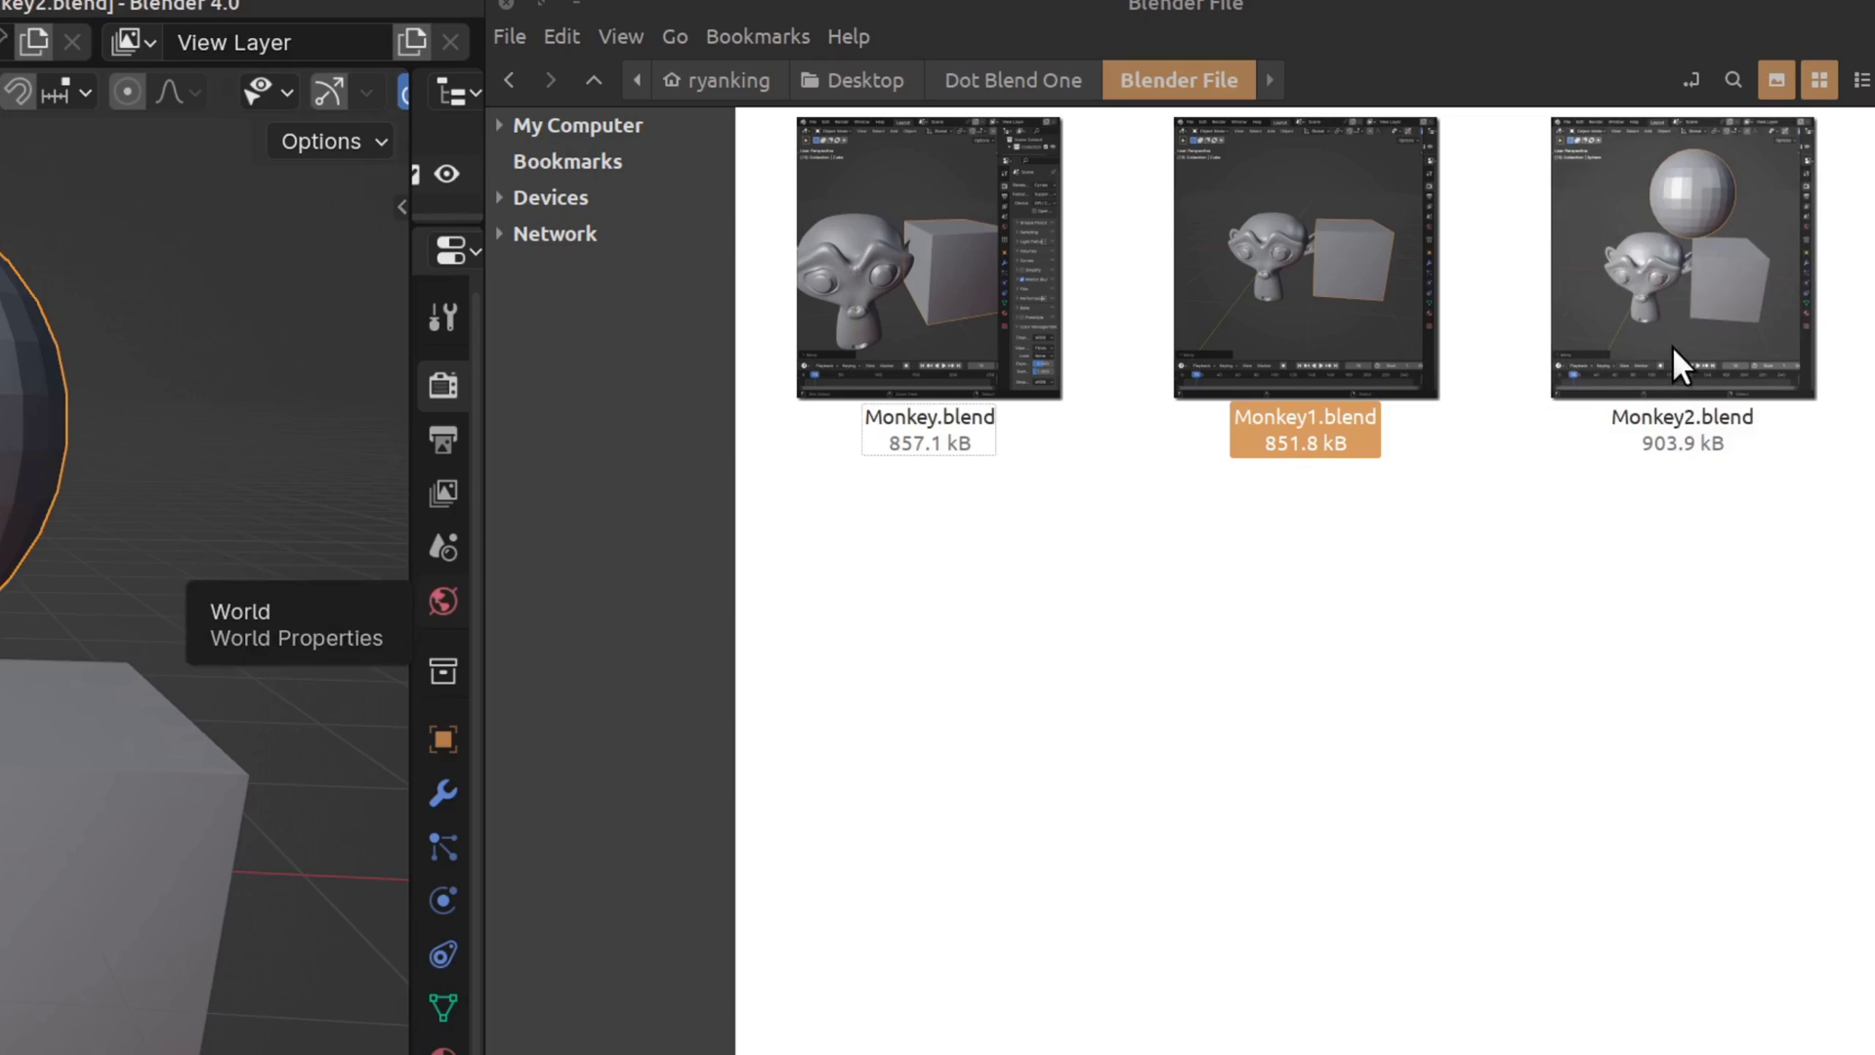
Compare Monkey2.blend (903.9 kB) with Monkey.blend and Monkey1.blend in Nemo.
click(1694, 286)
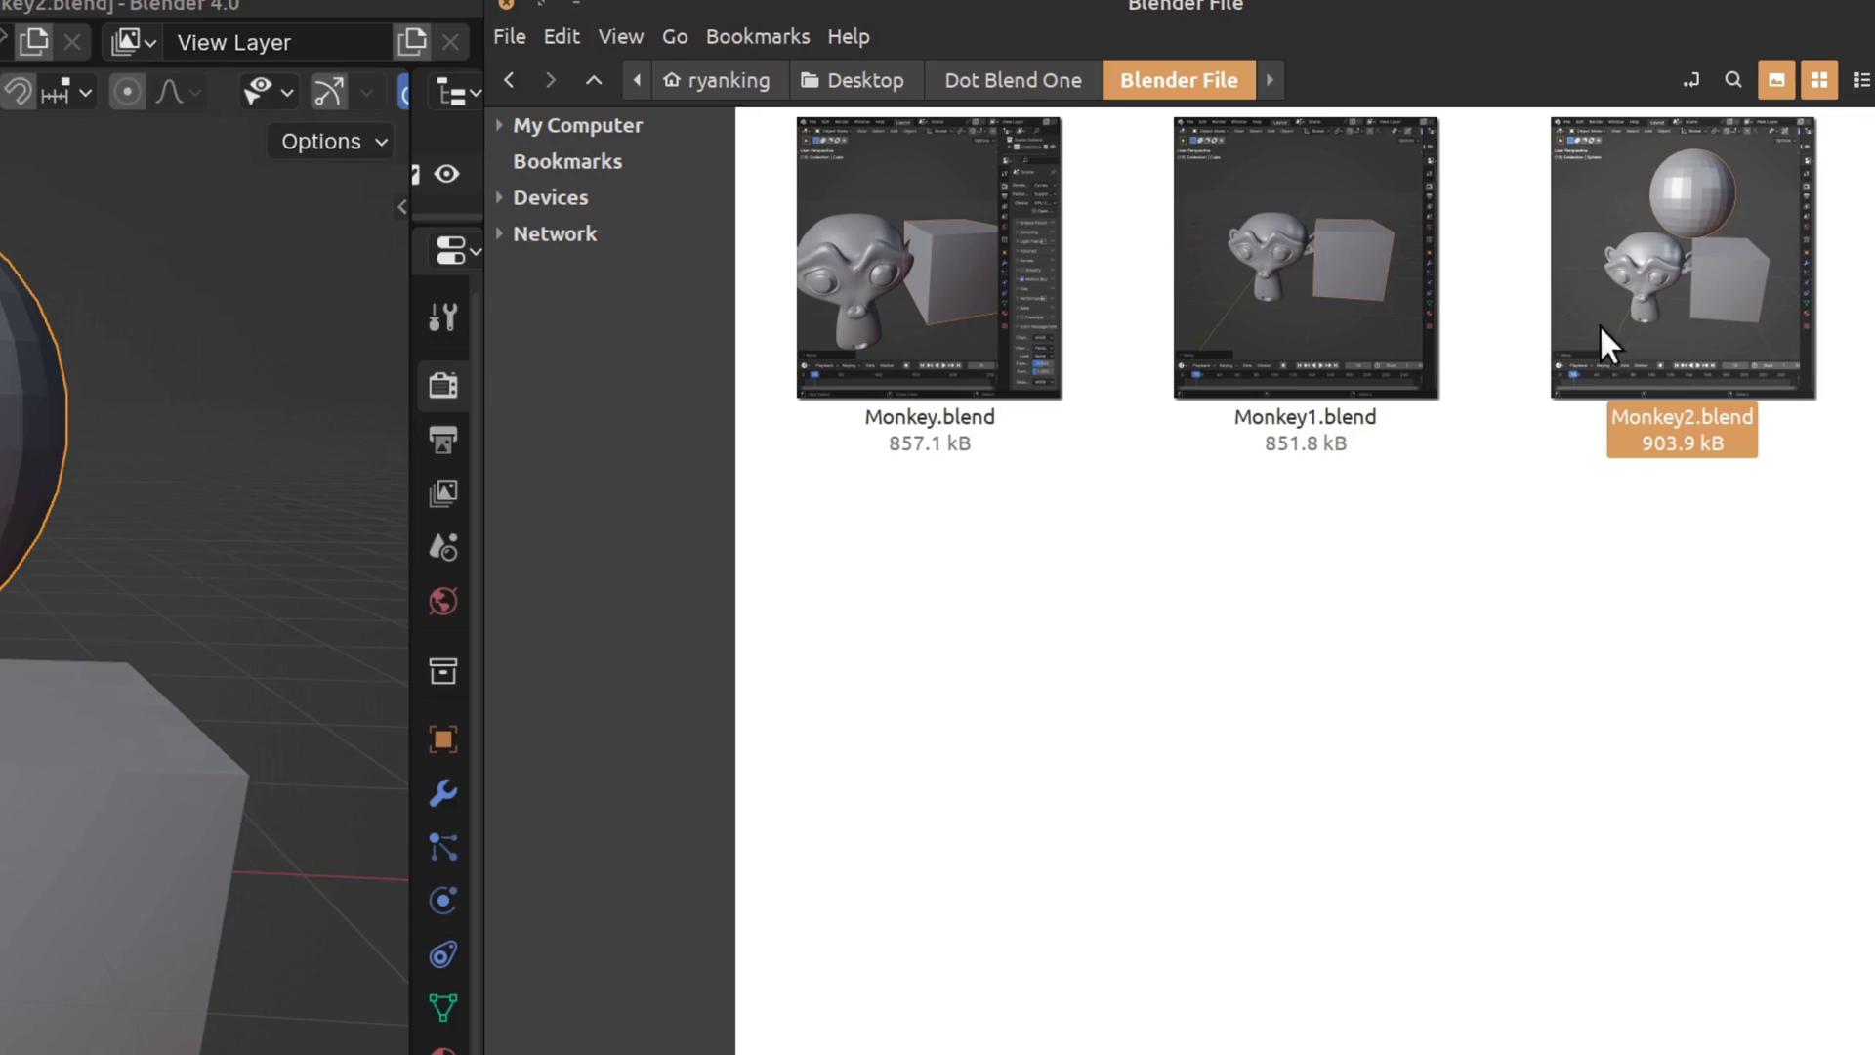
click(1291, 244)
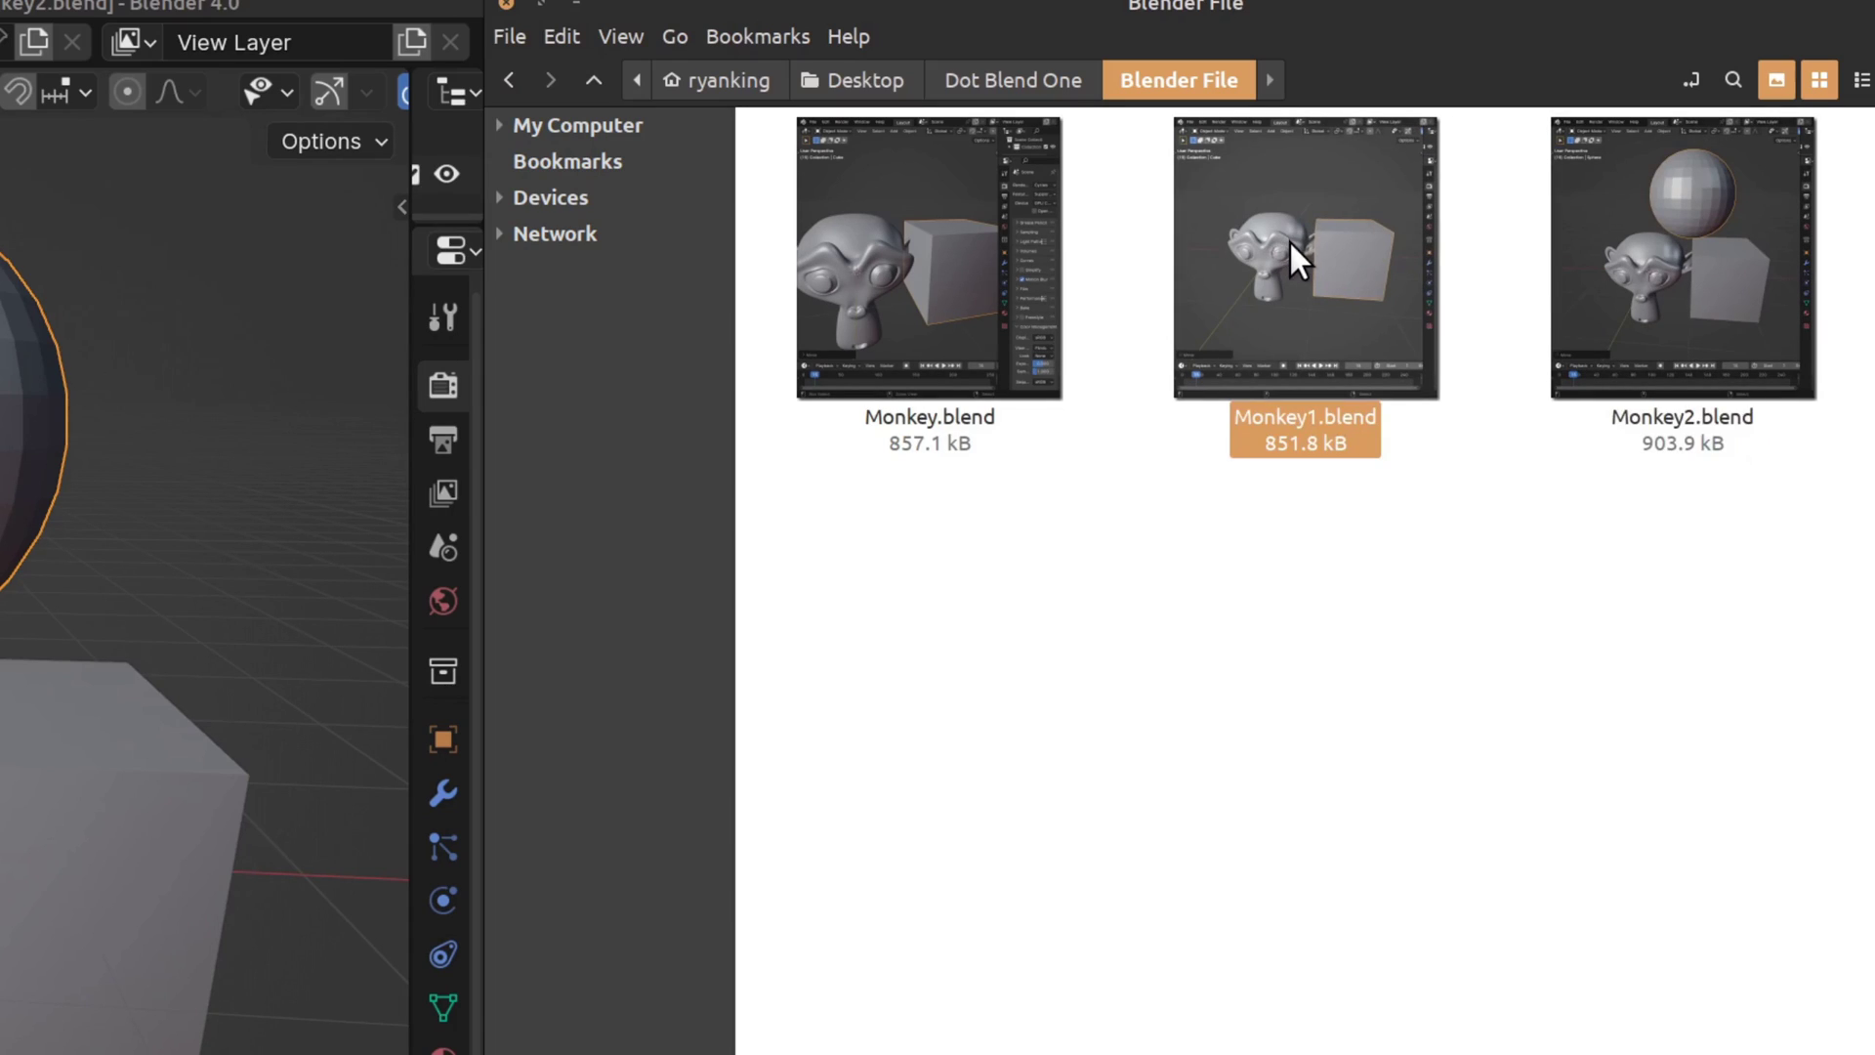
click(922, 266)
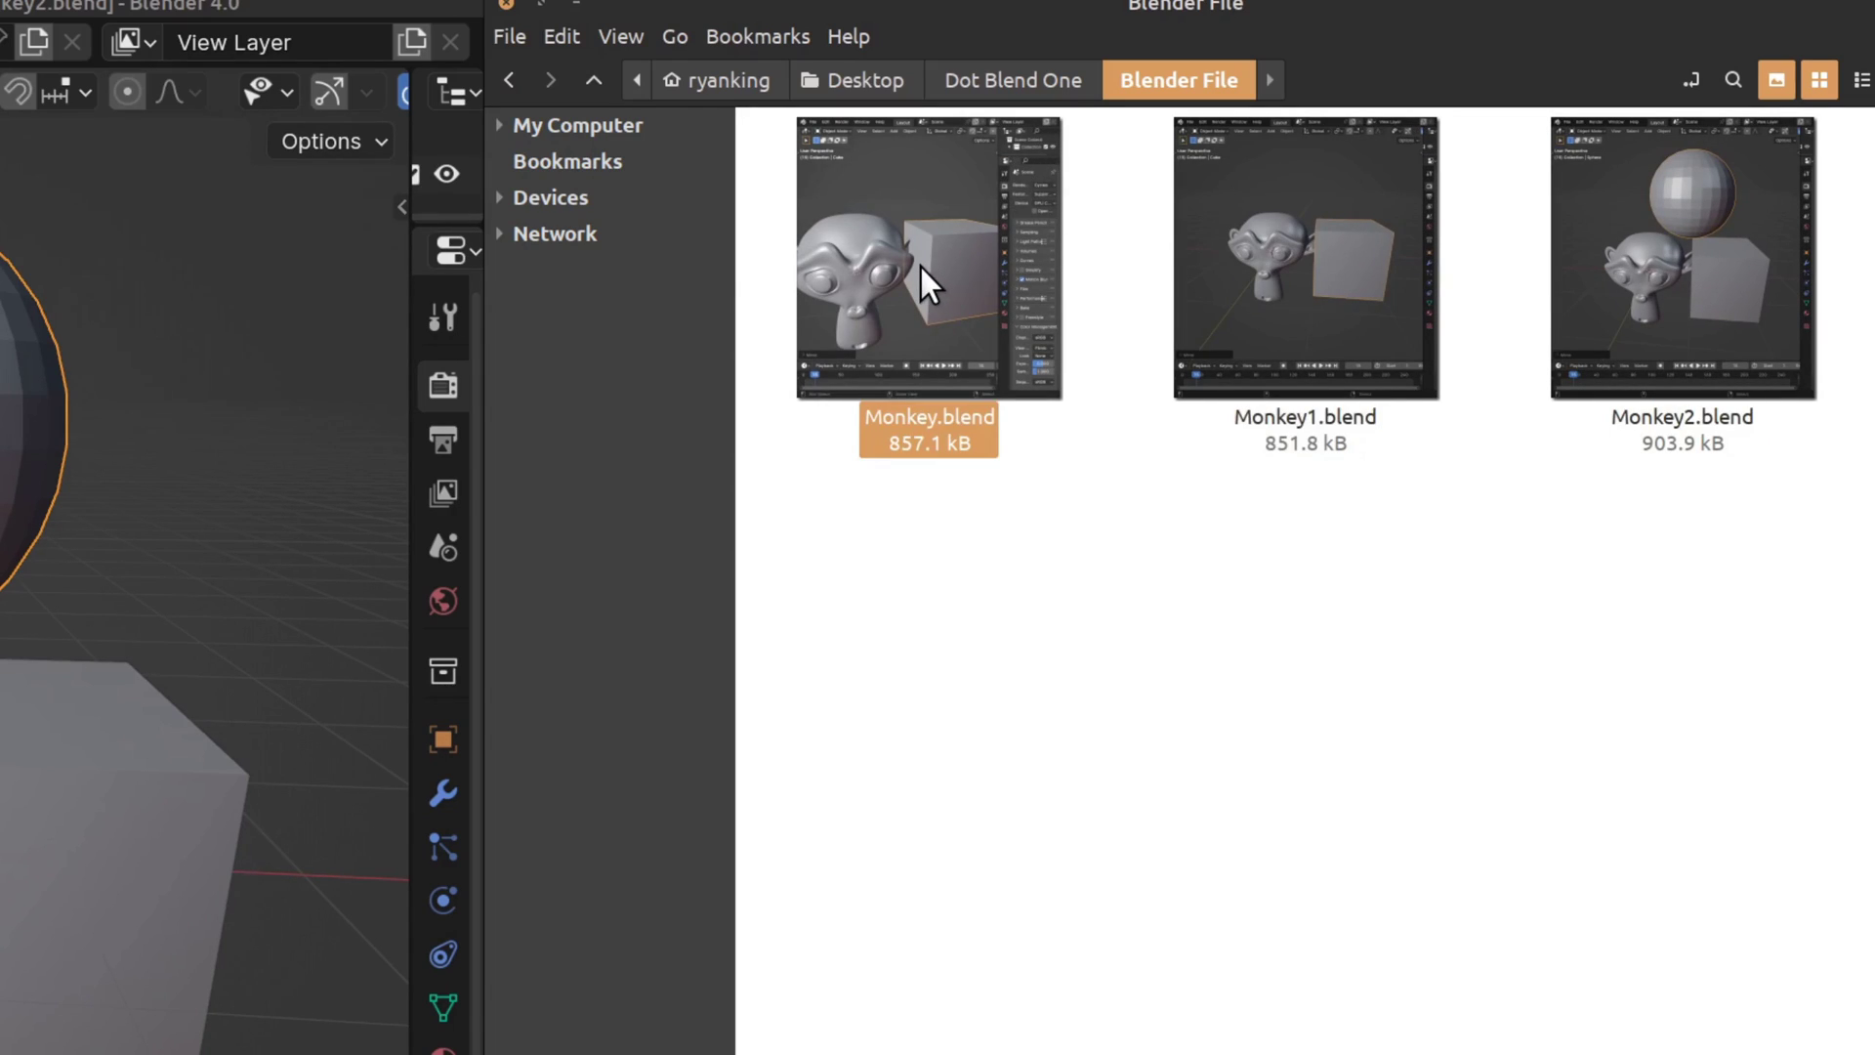
drag(879, 630, 1537, 673)
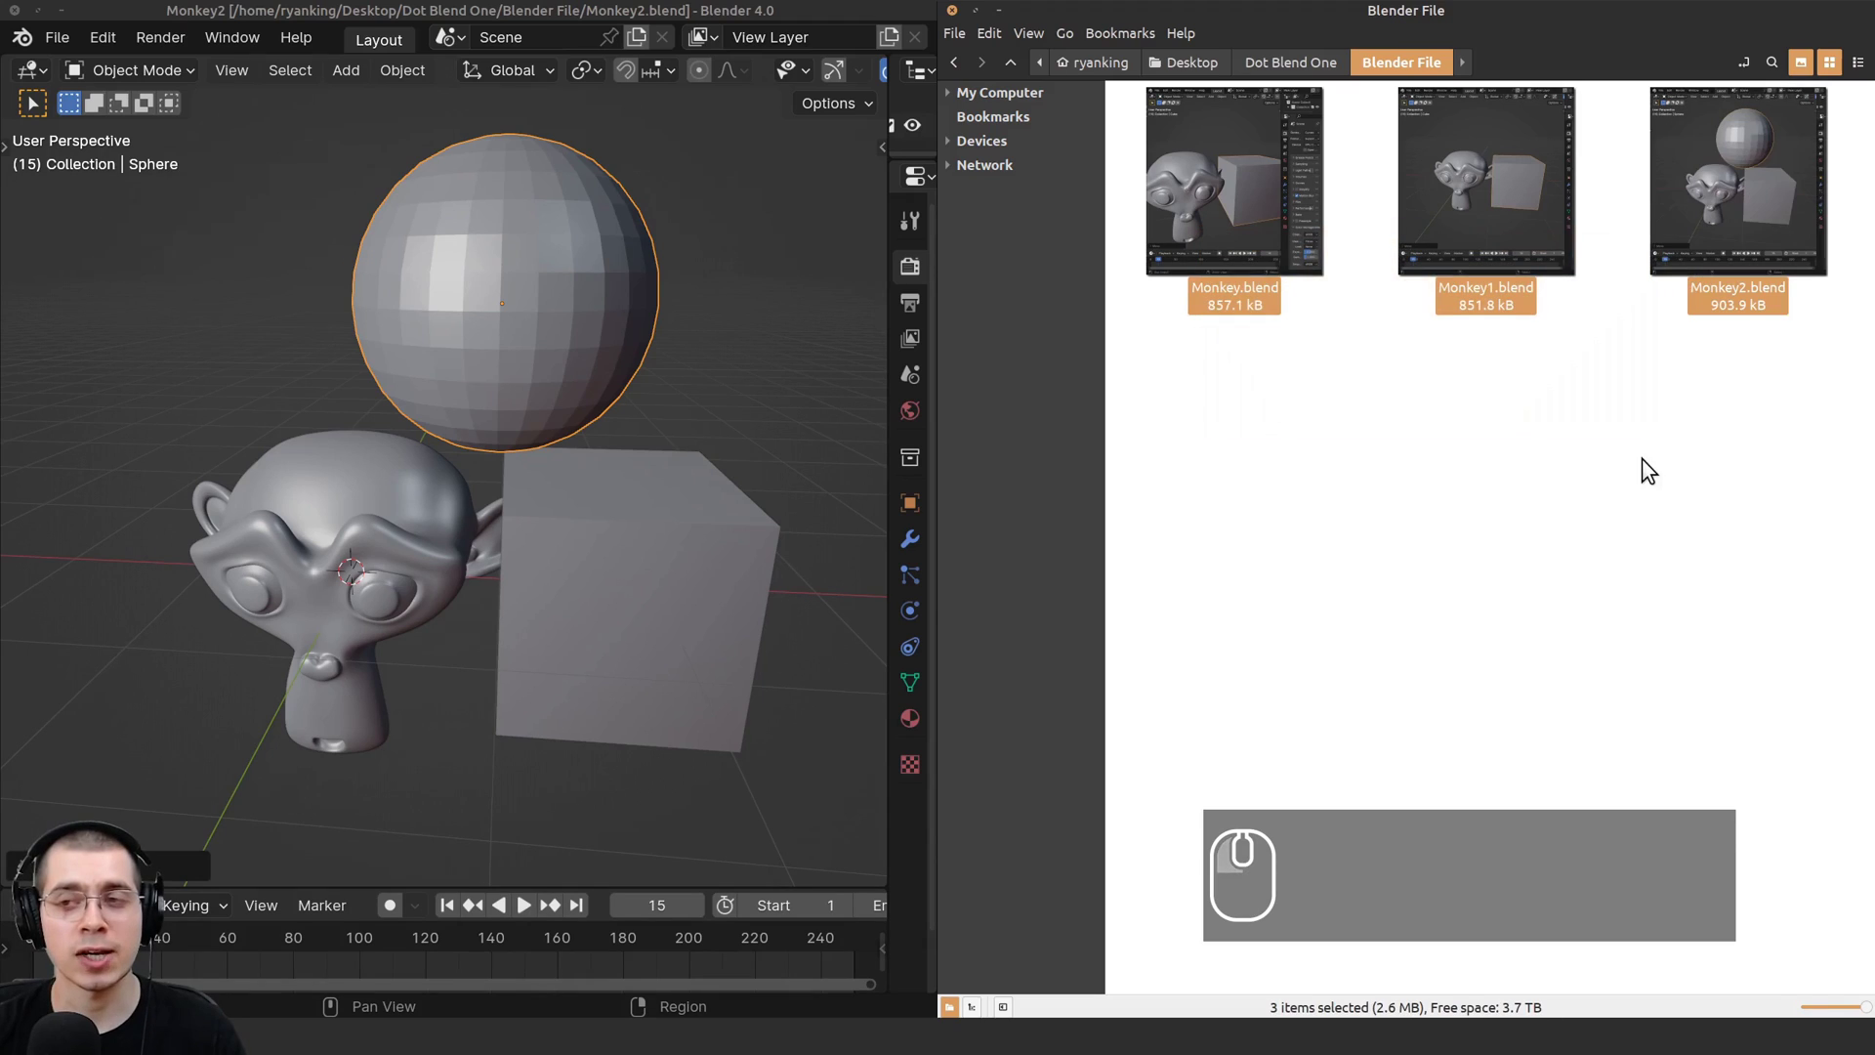
click(1642, 459)
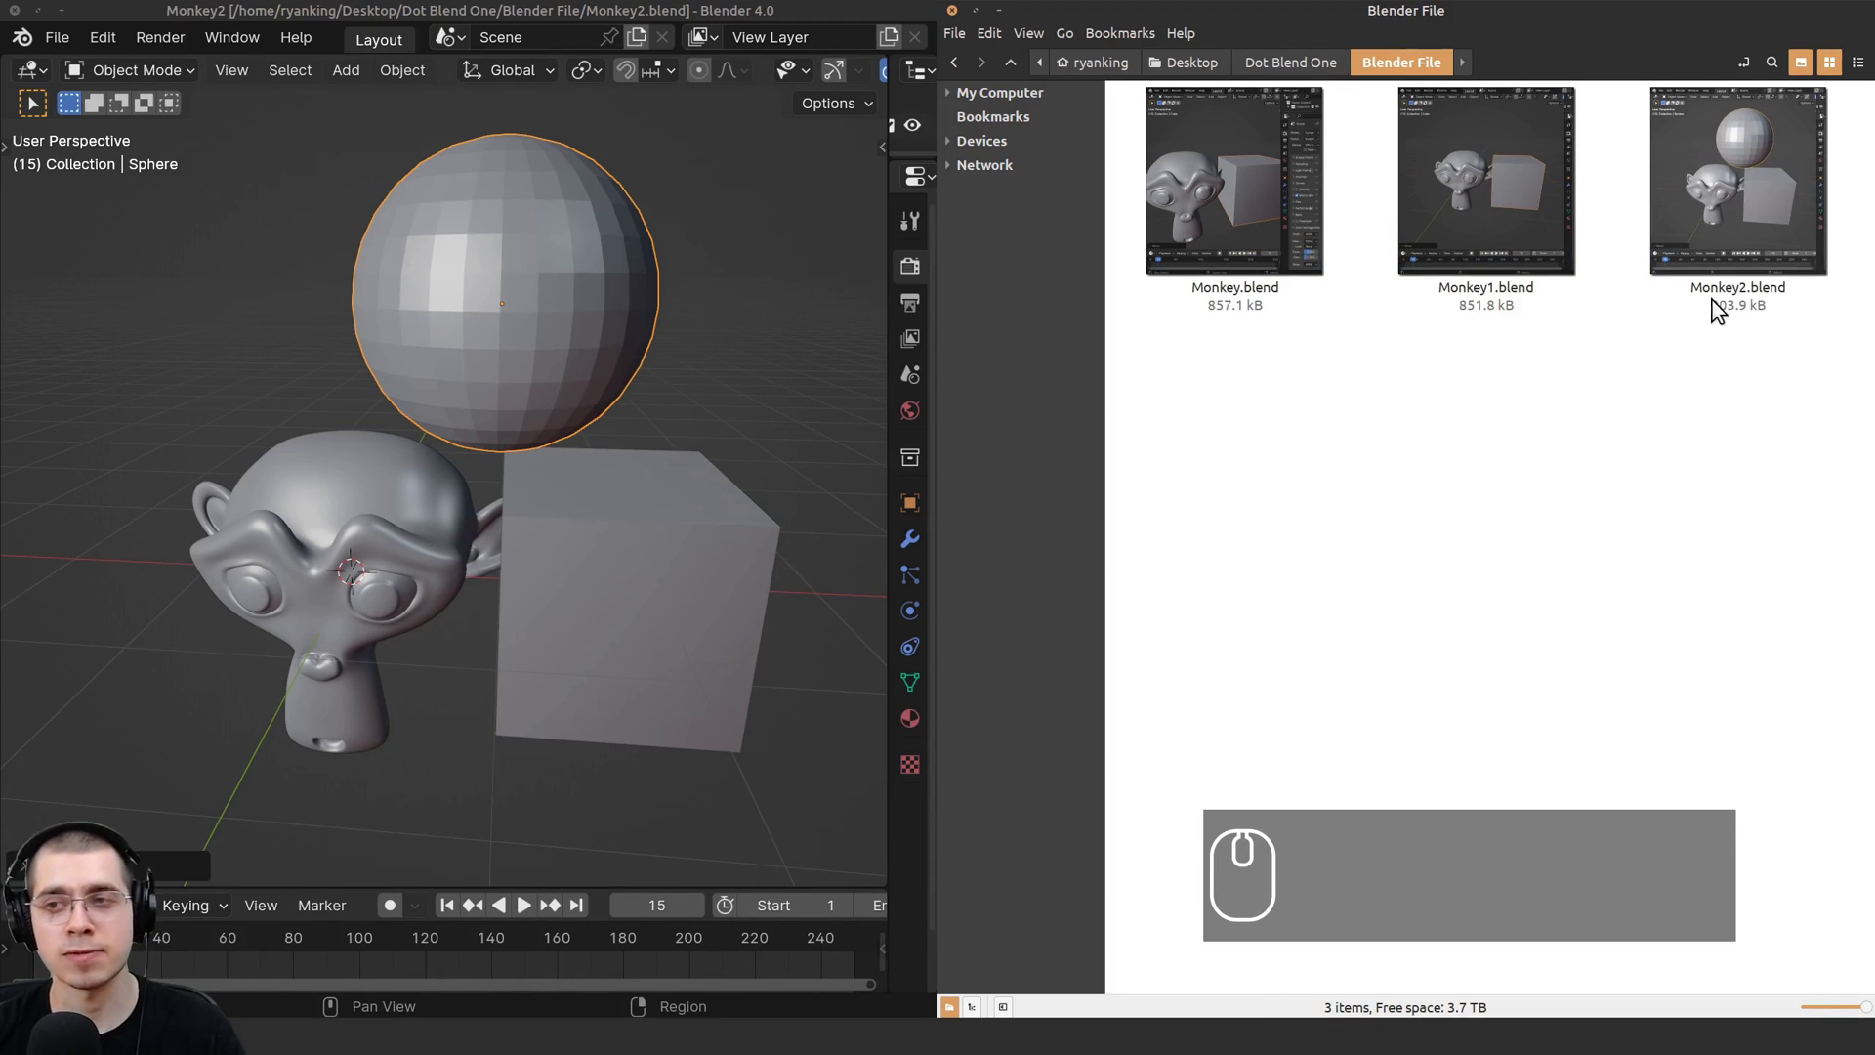
click(1723, 289)
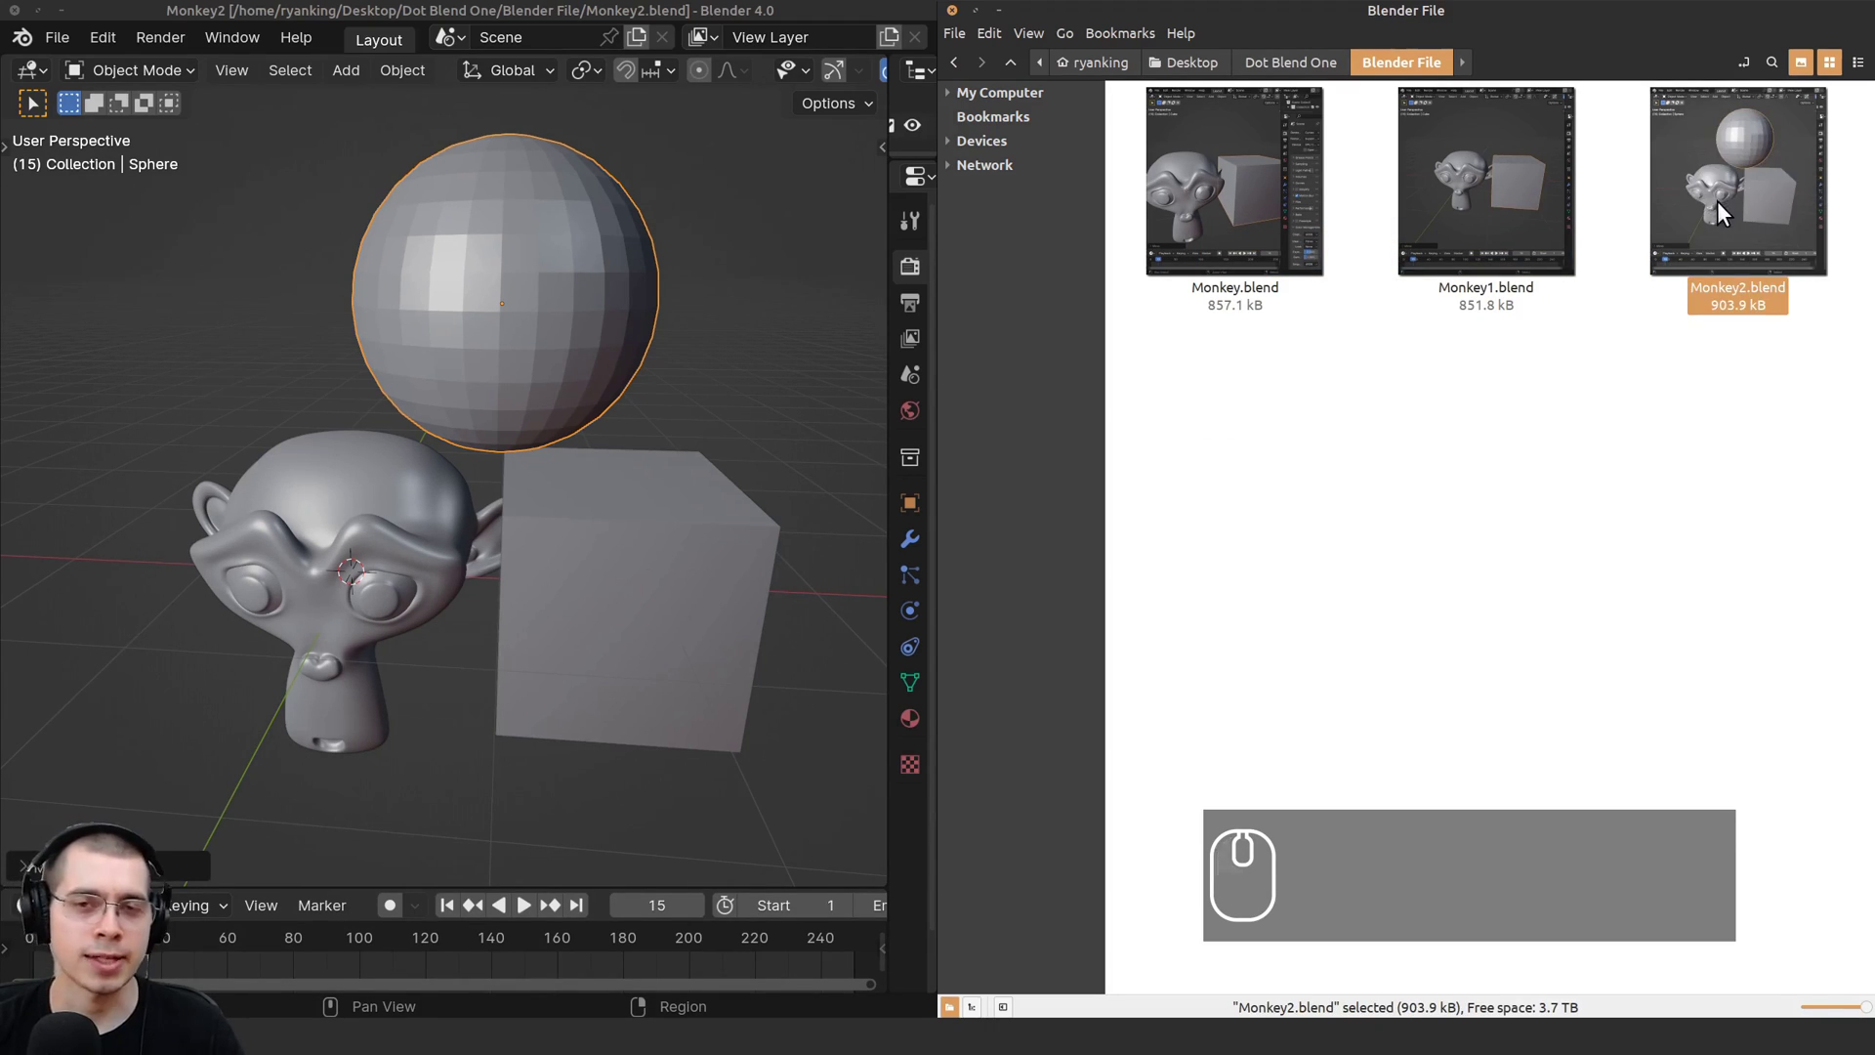
middle_drag(589, 459, 617, 449)
key(ctrl+a)
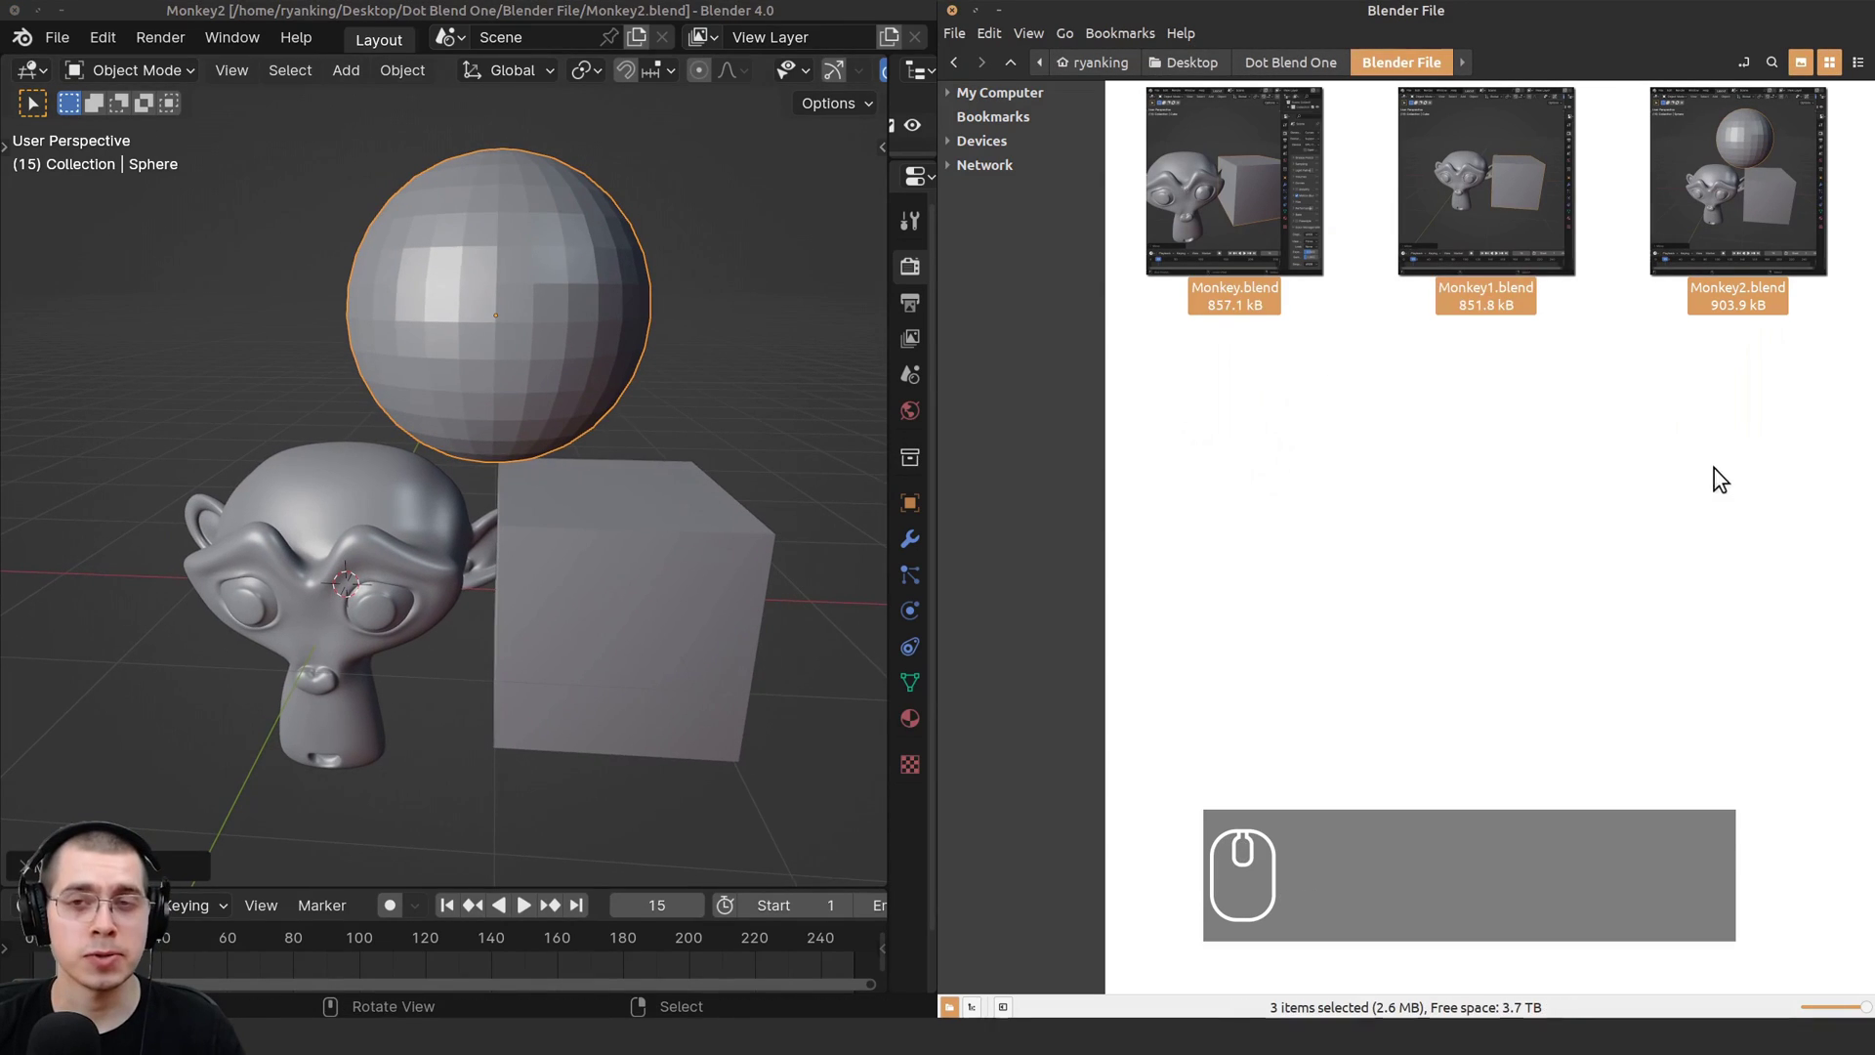
drag(1743, 463, 1160, 195)
click(1422, 525)
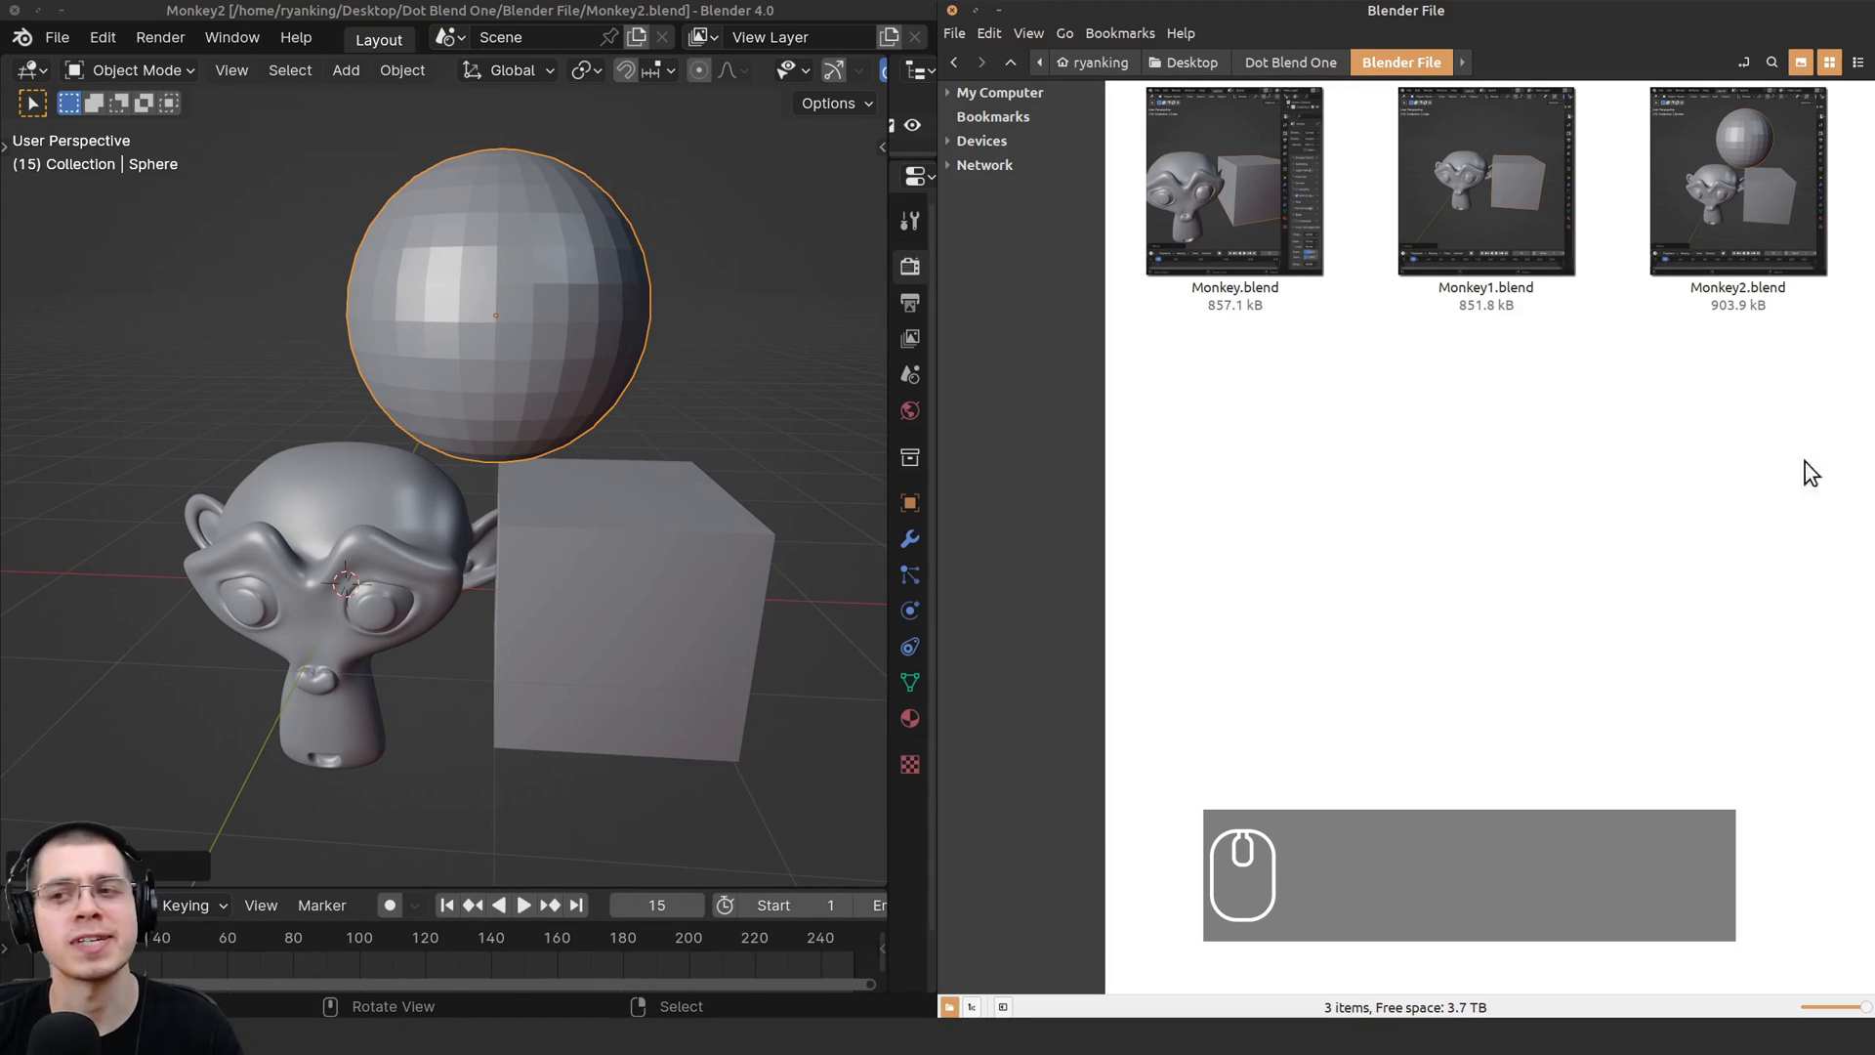
click(1506, 182)
click(1319, 190)
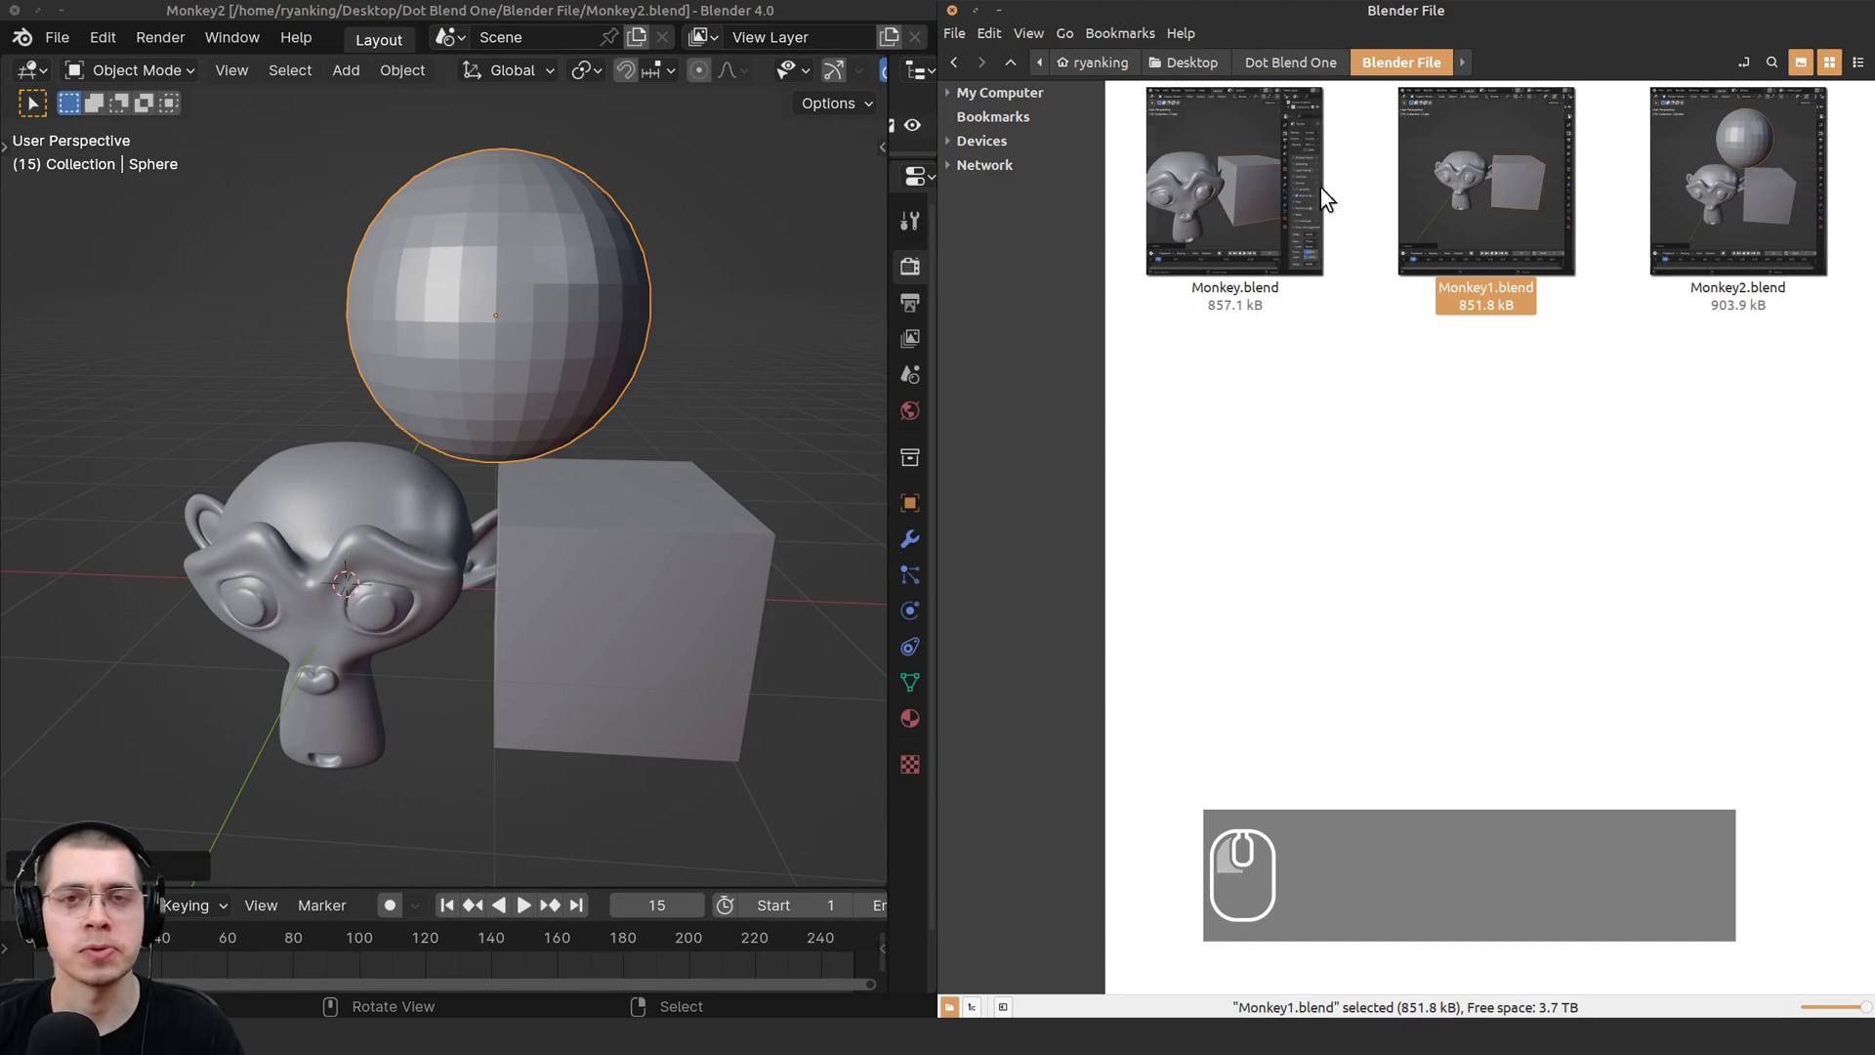
Save the scene incrementally as Monkey3.blend (903.9 kB) and bring up File > Save As.
key(ctrl+alt+s)
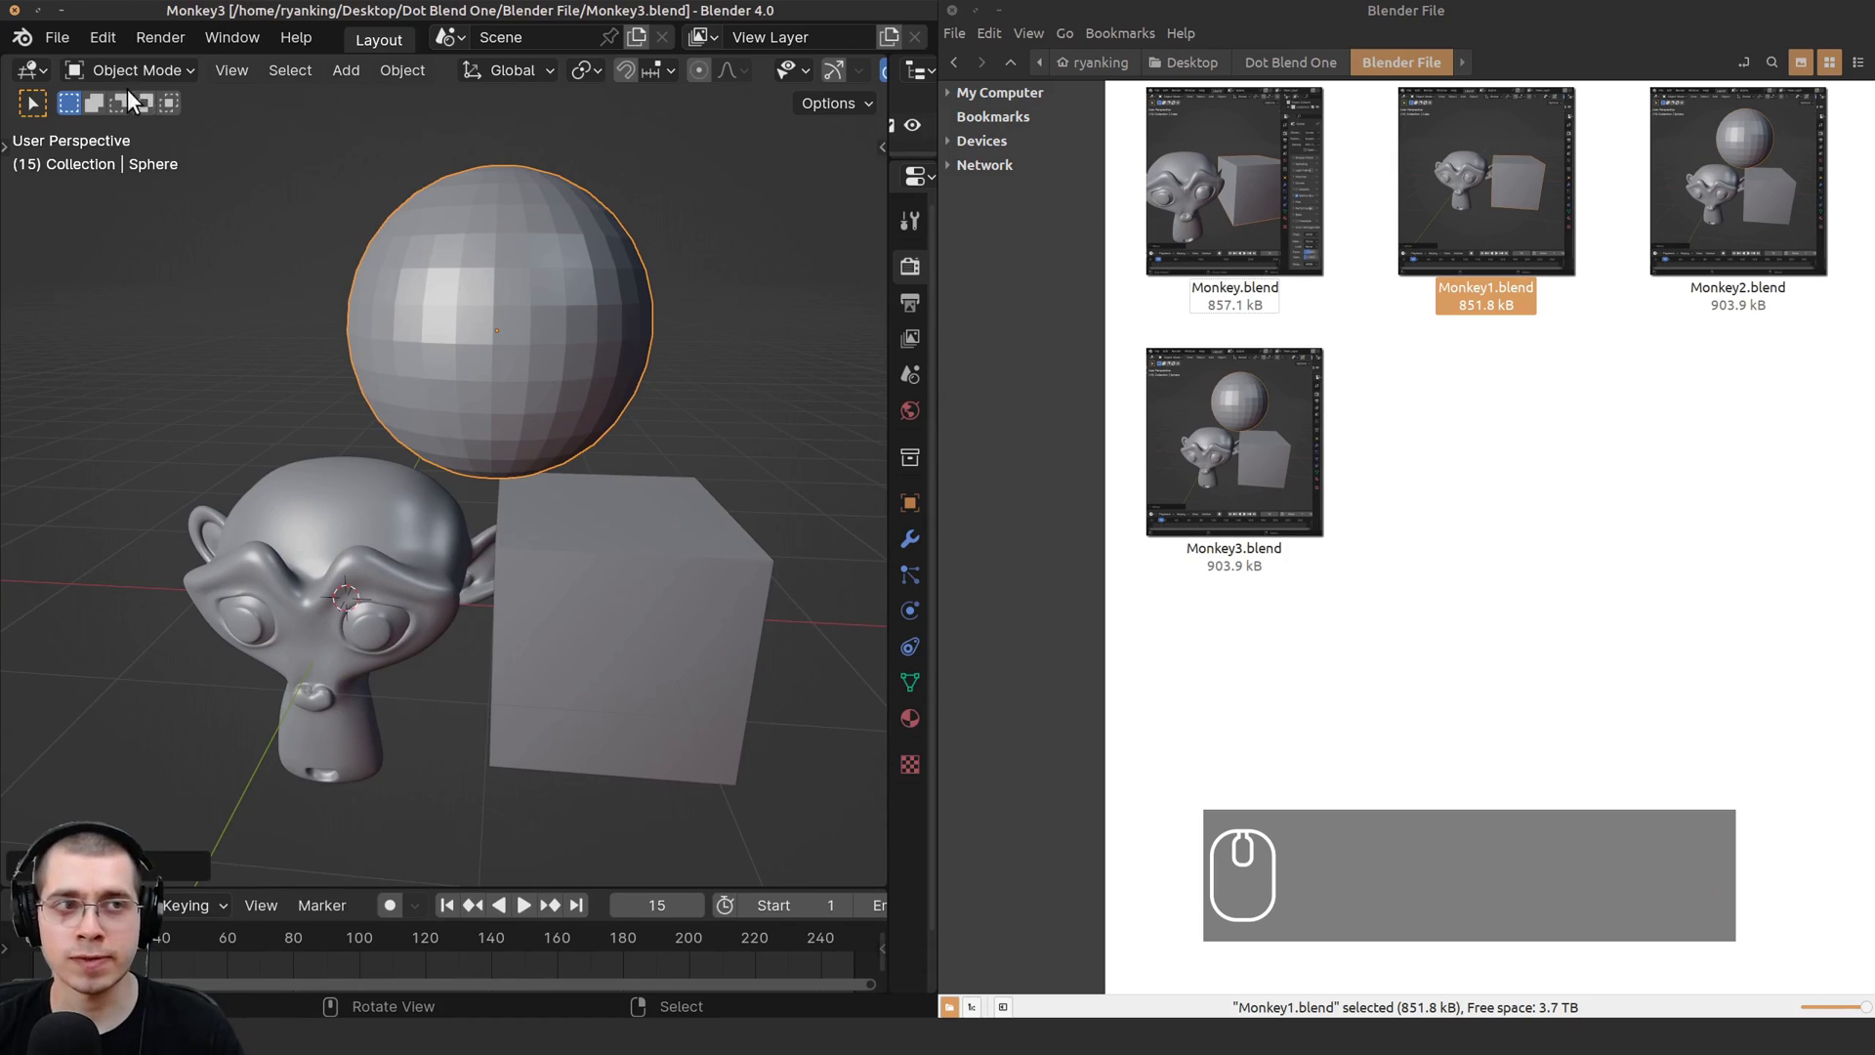
click(58, 37)
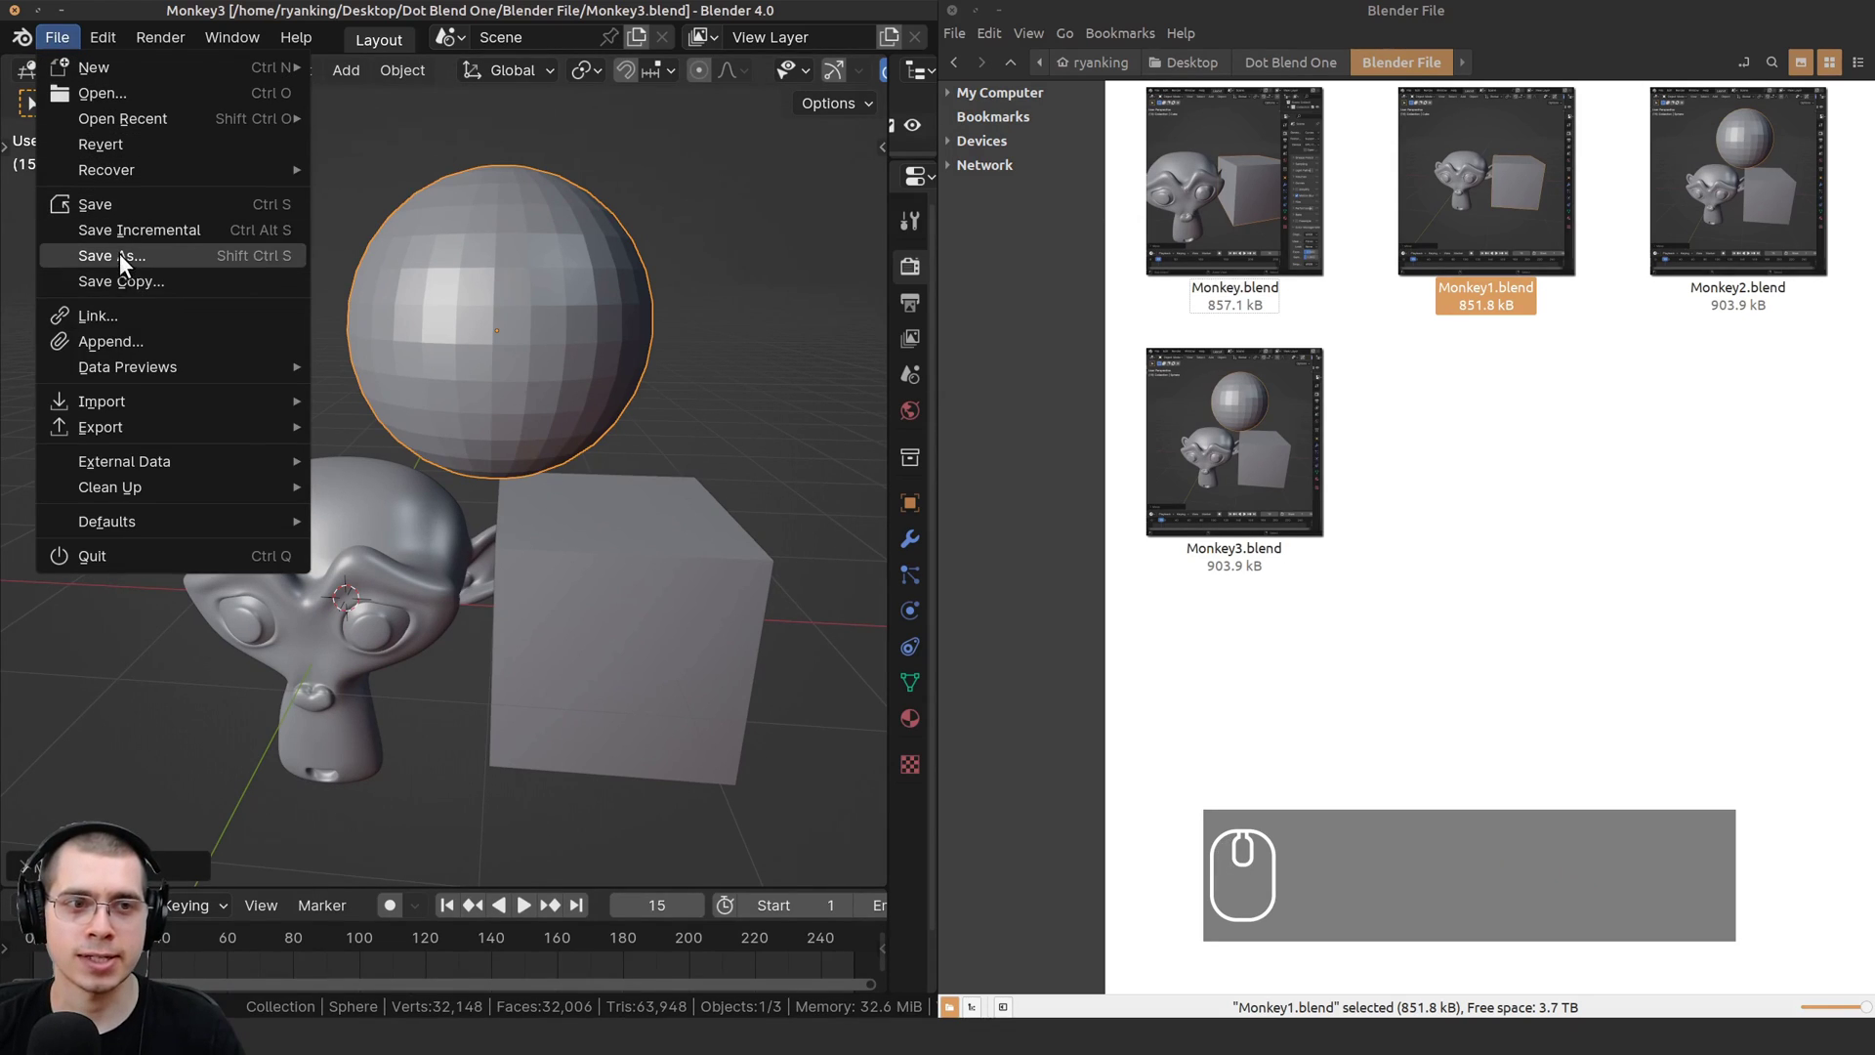
click(234, 252)
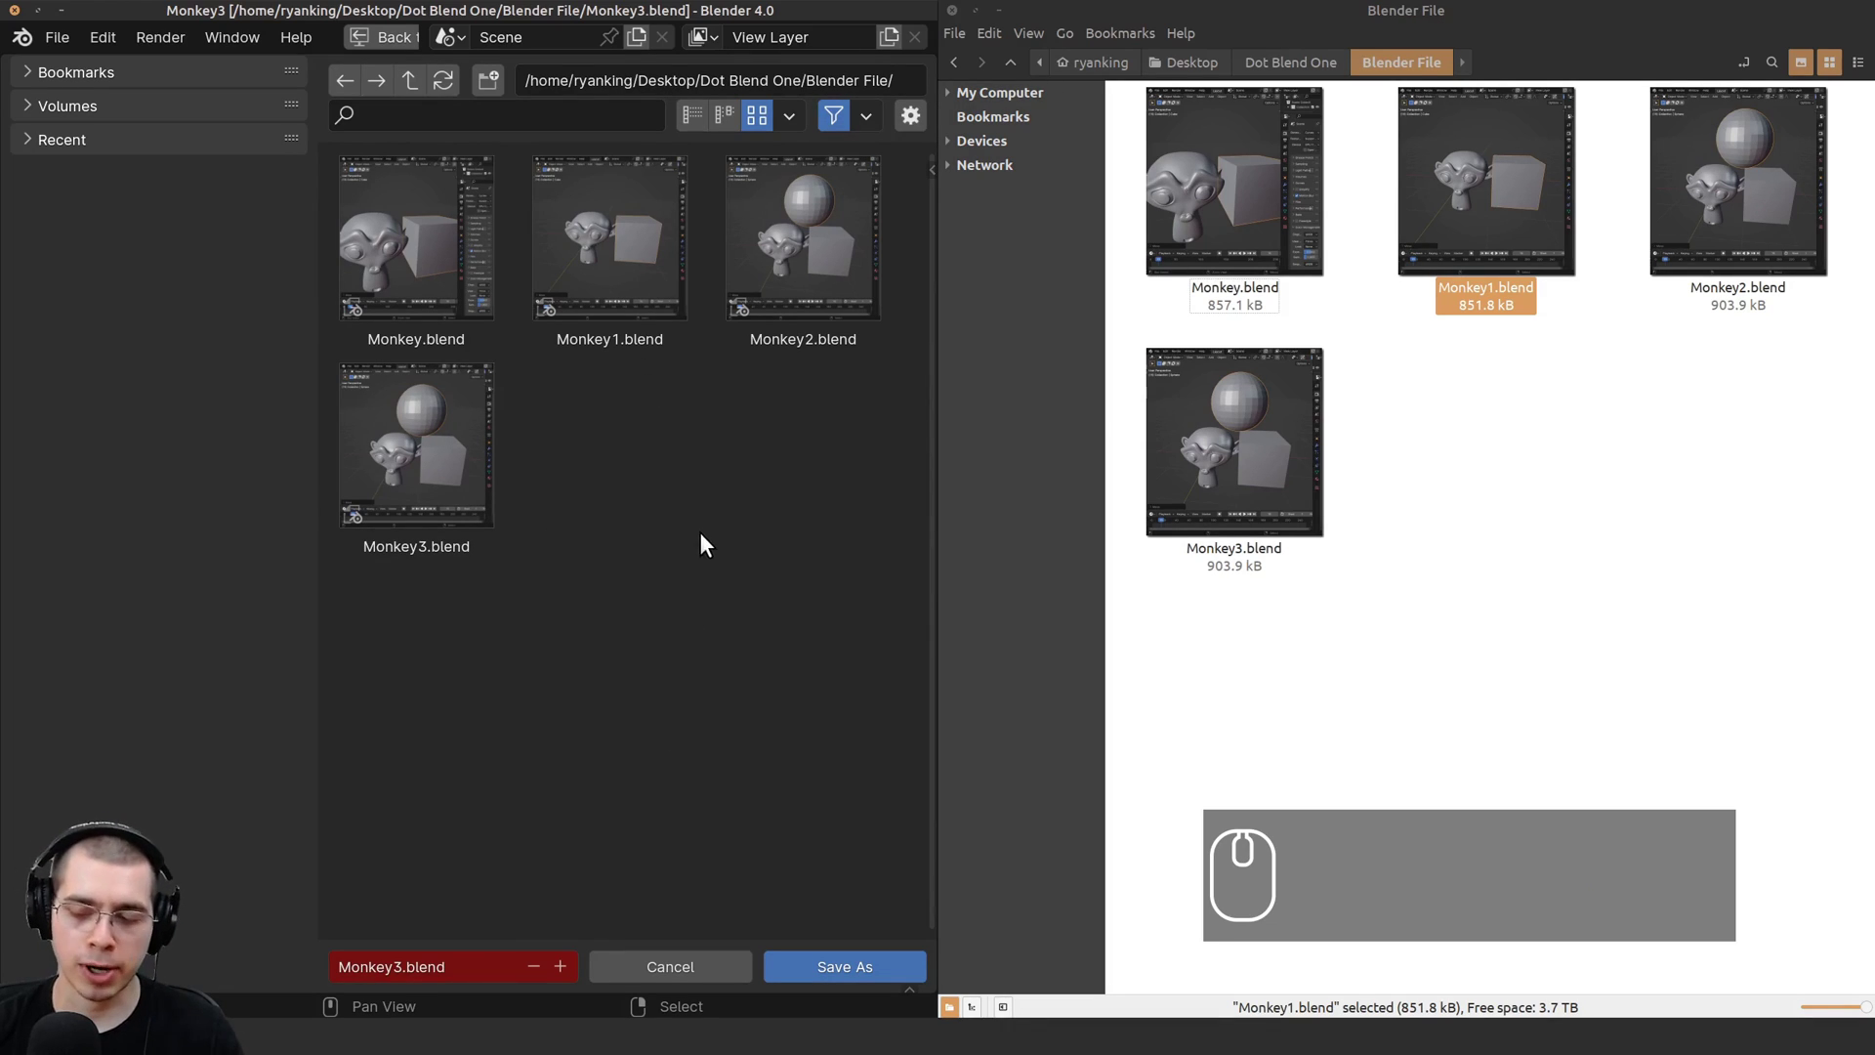
Step the Save As filename number with +/− until it reads Monkey4.blend.
click(565, 963)
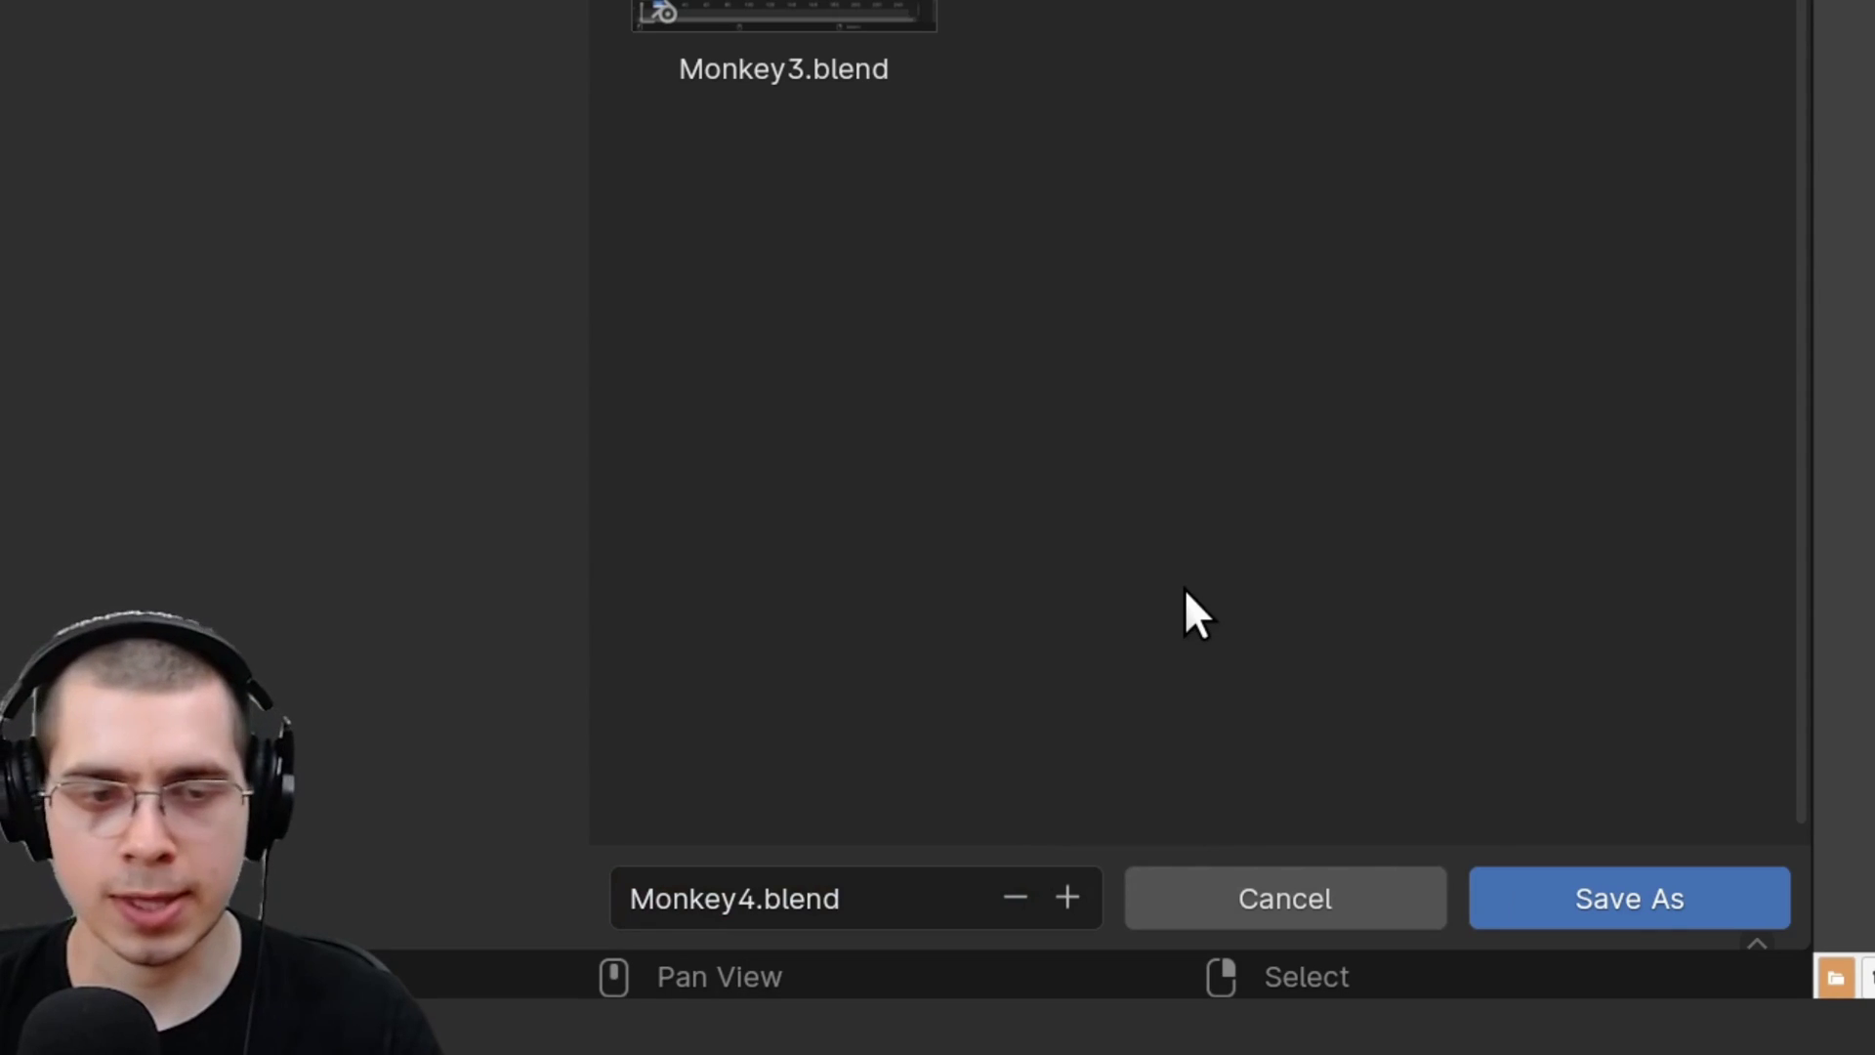
key(KP_Add)
key(KP_Subtract)
key(KP_Subtract)
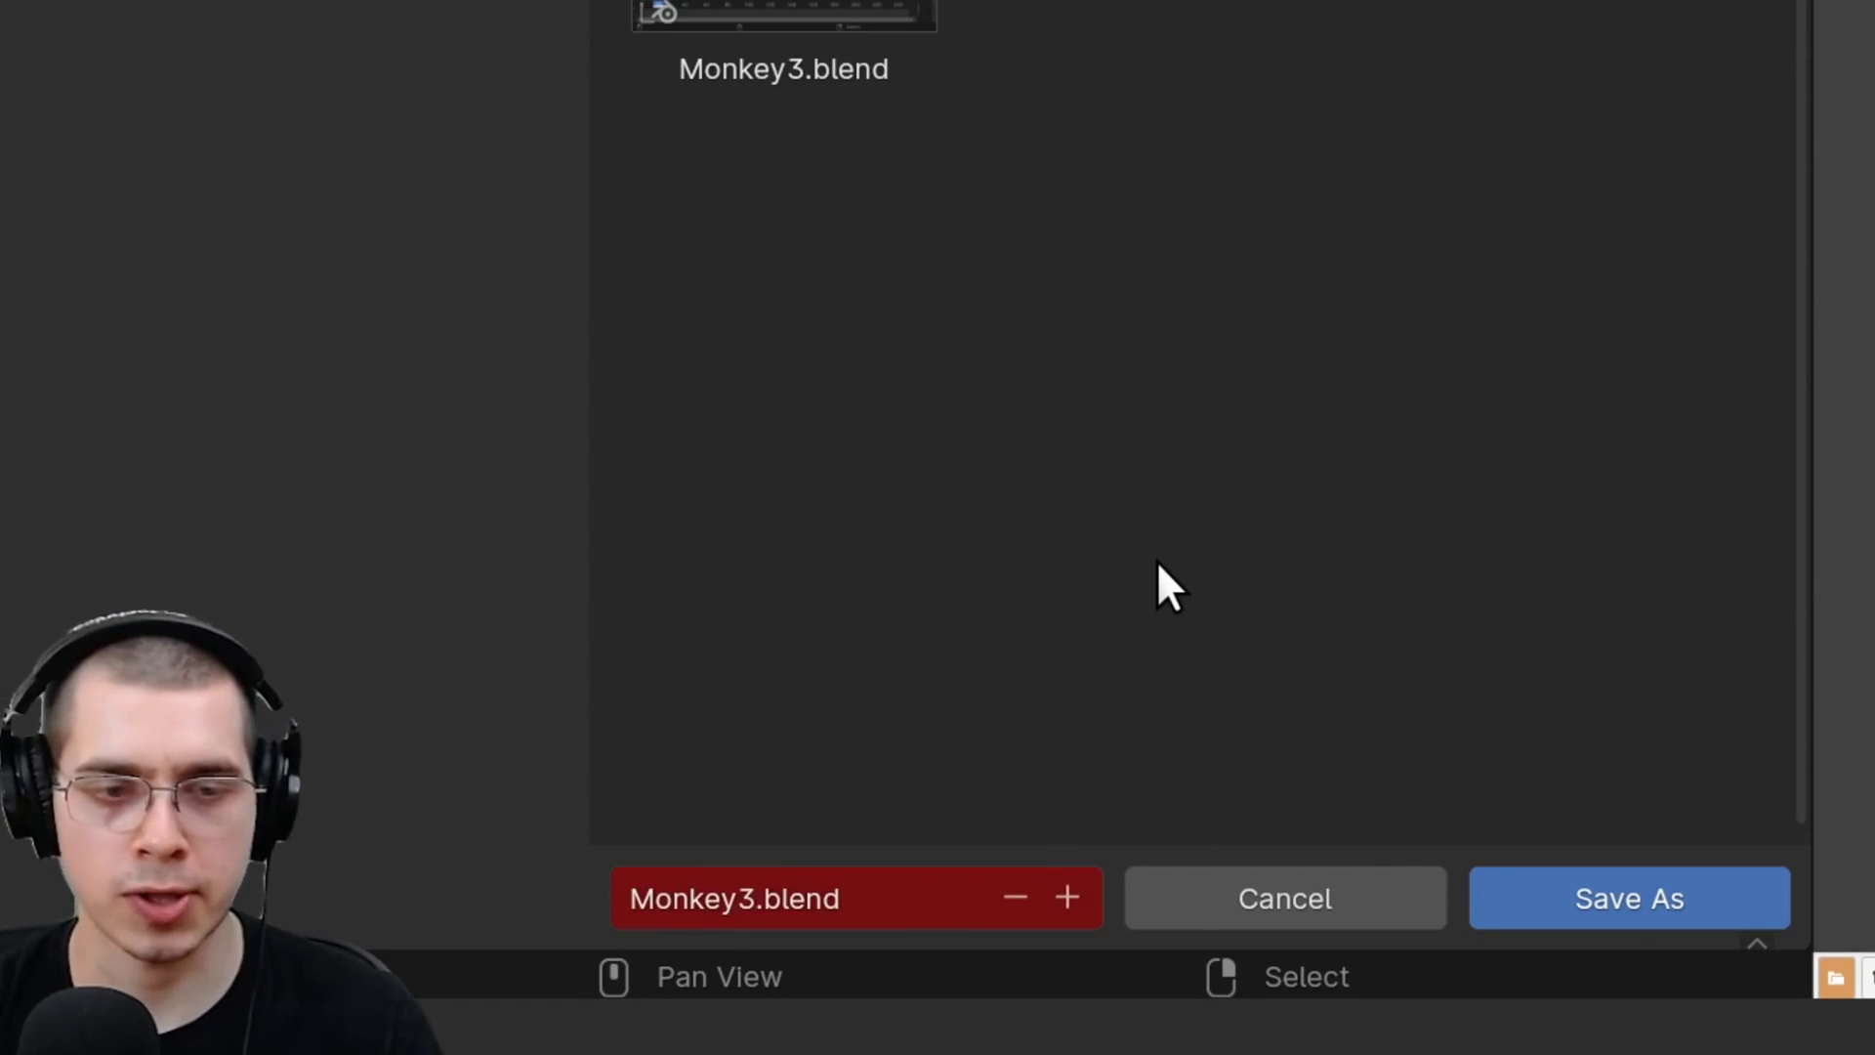
key(KP_Subtract)
key(KP_Subtract)
key(KP_Subtract)
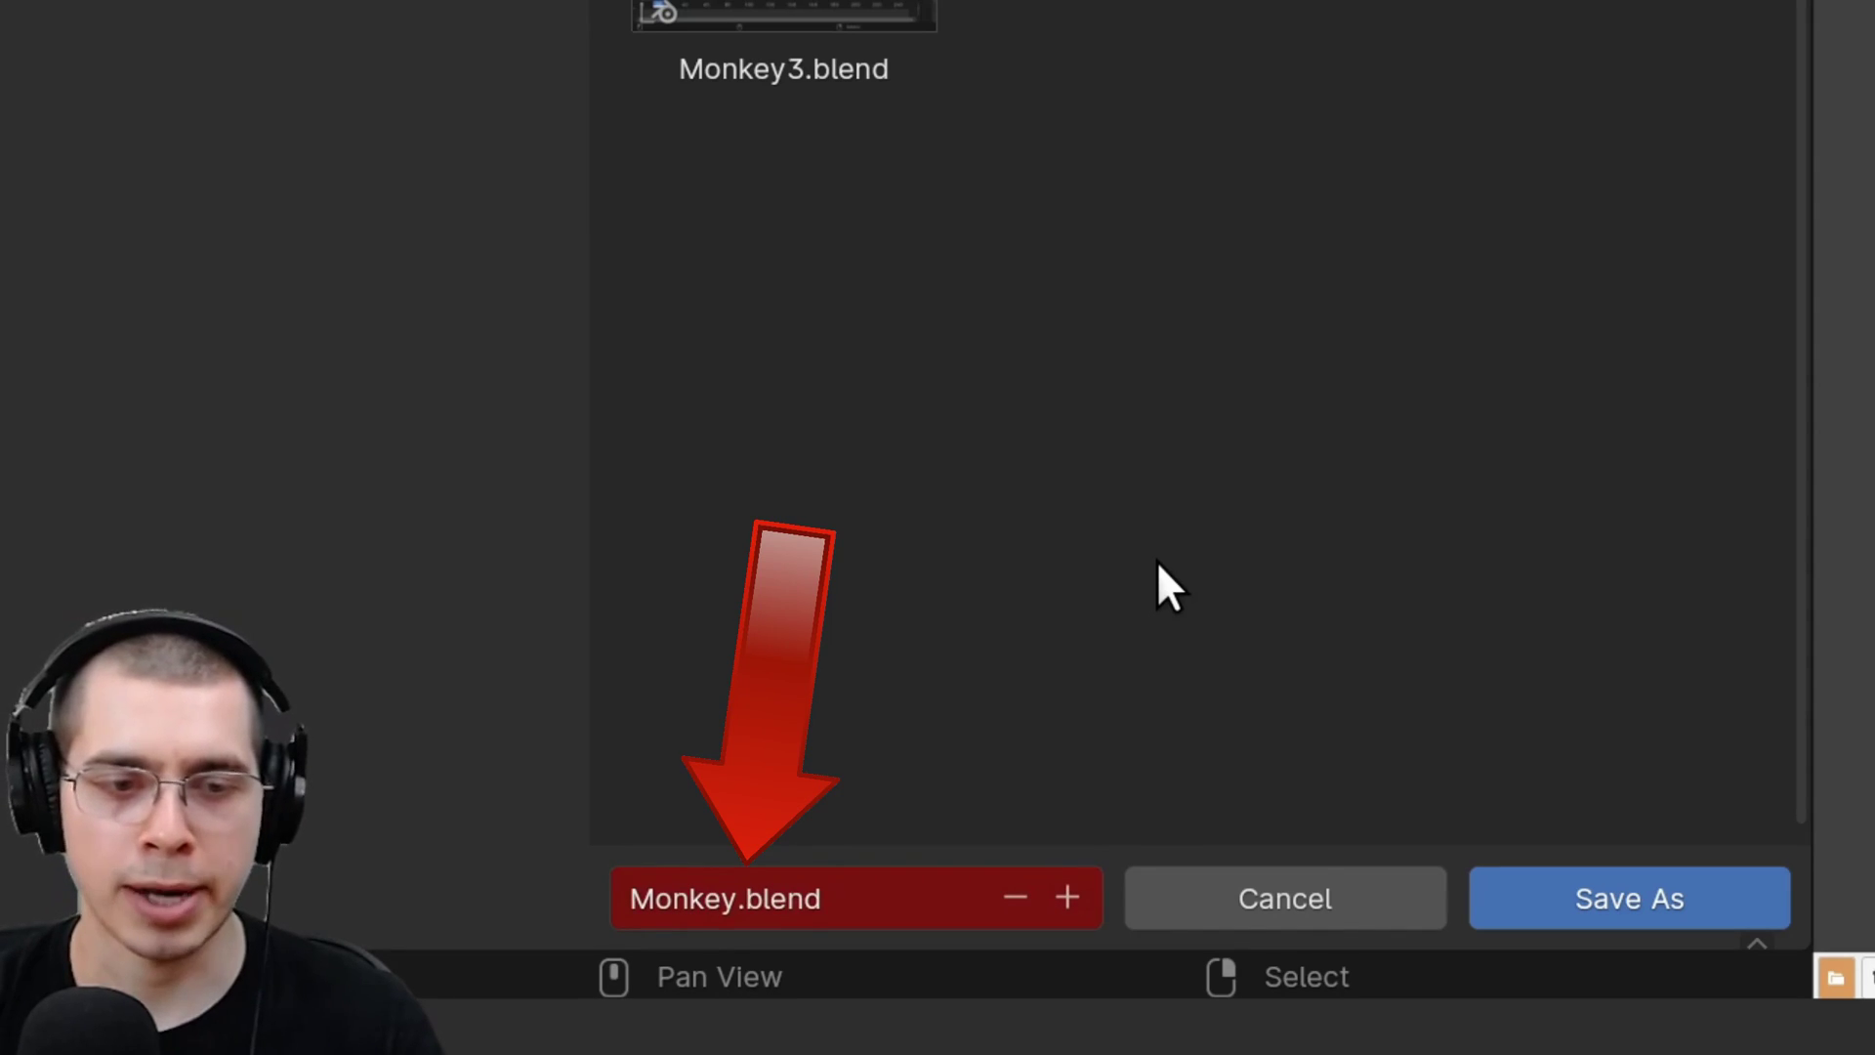
key(KP_Add)
key(KP_Add)
key(KP_Add)
key(KP_Add)
key(KP_Add)
key(KP_Add)
key(KP_Add)
key(KP_Add)
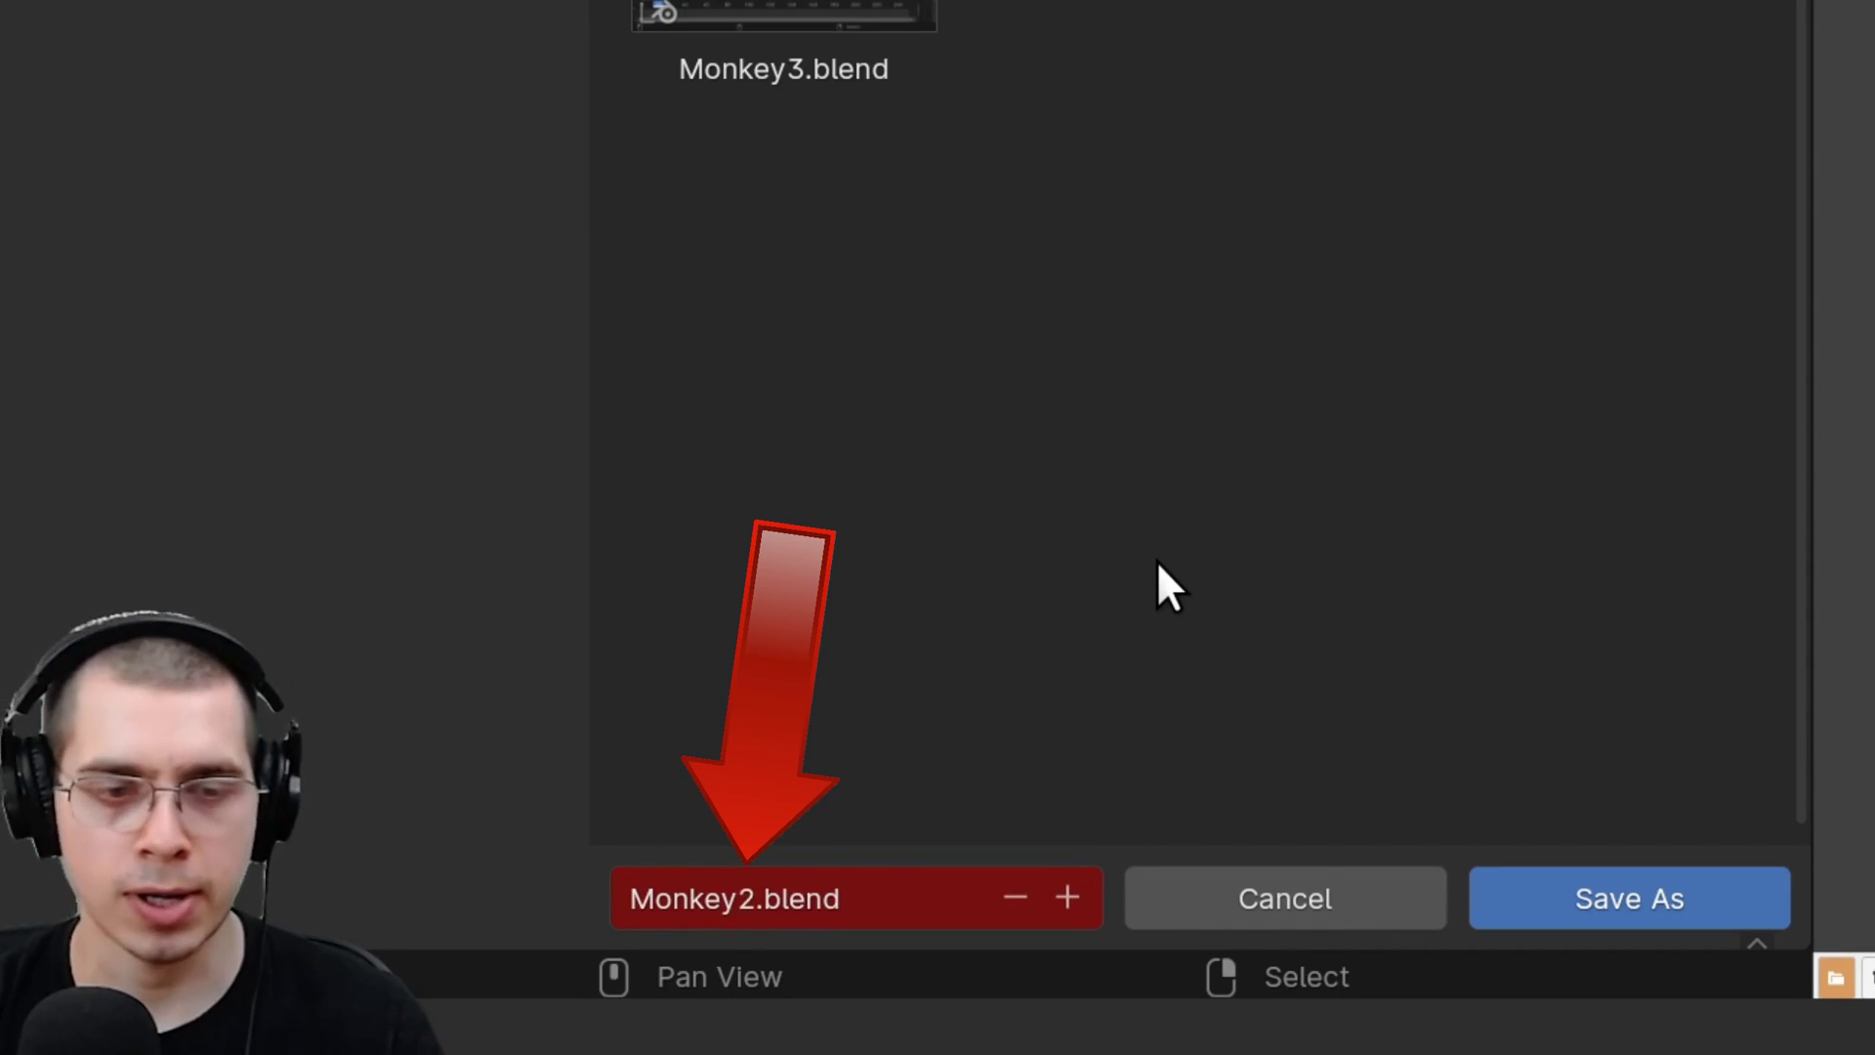
key(KP_Add)
key(KP_Subtract)
key(KP_Subtract)
key(KP_Subtract)
key(KP_Subtract)
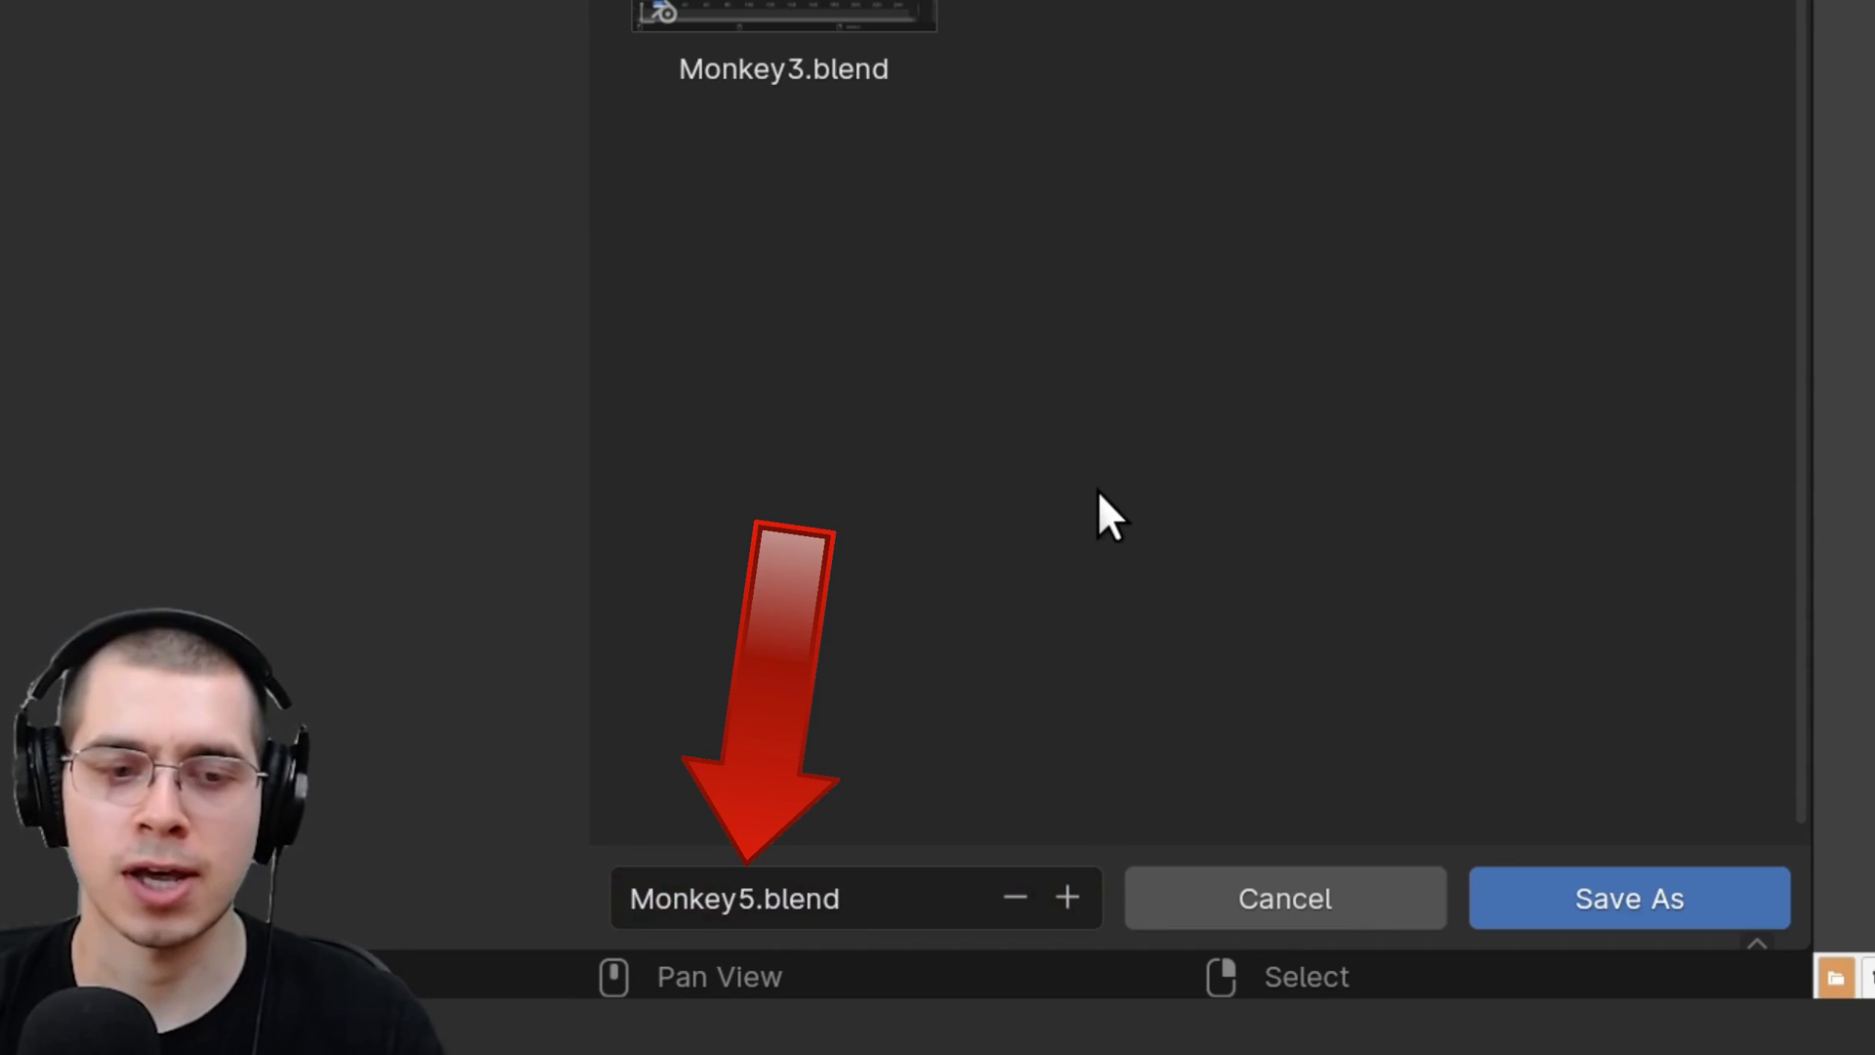
key(KP_Subtract)
key(KP_Subtract)
key(KP_Add)
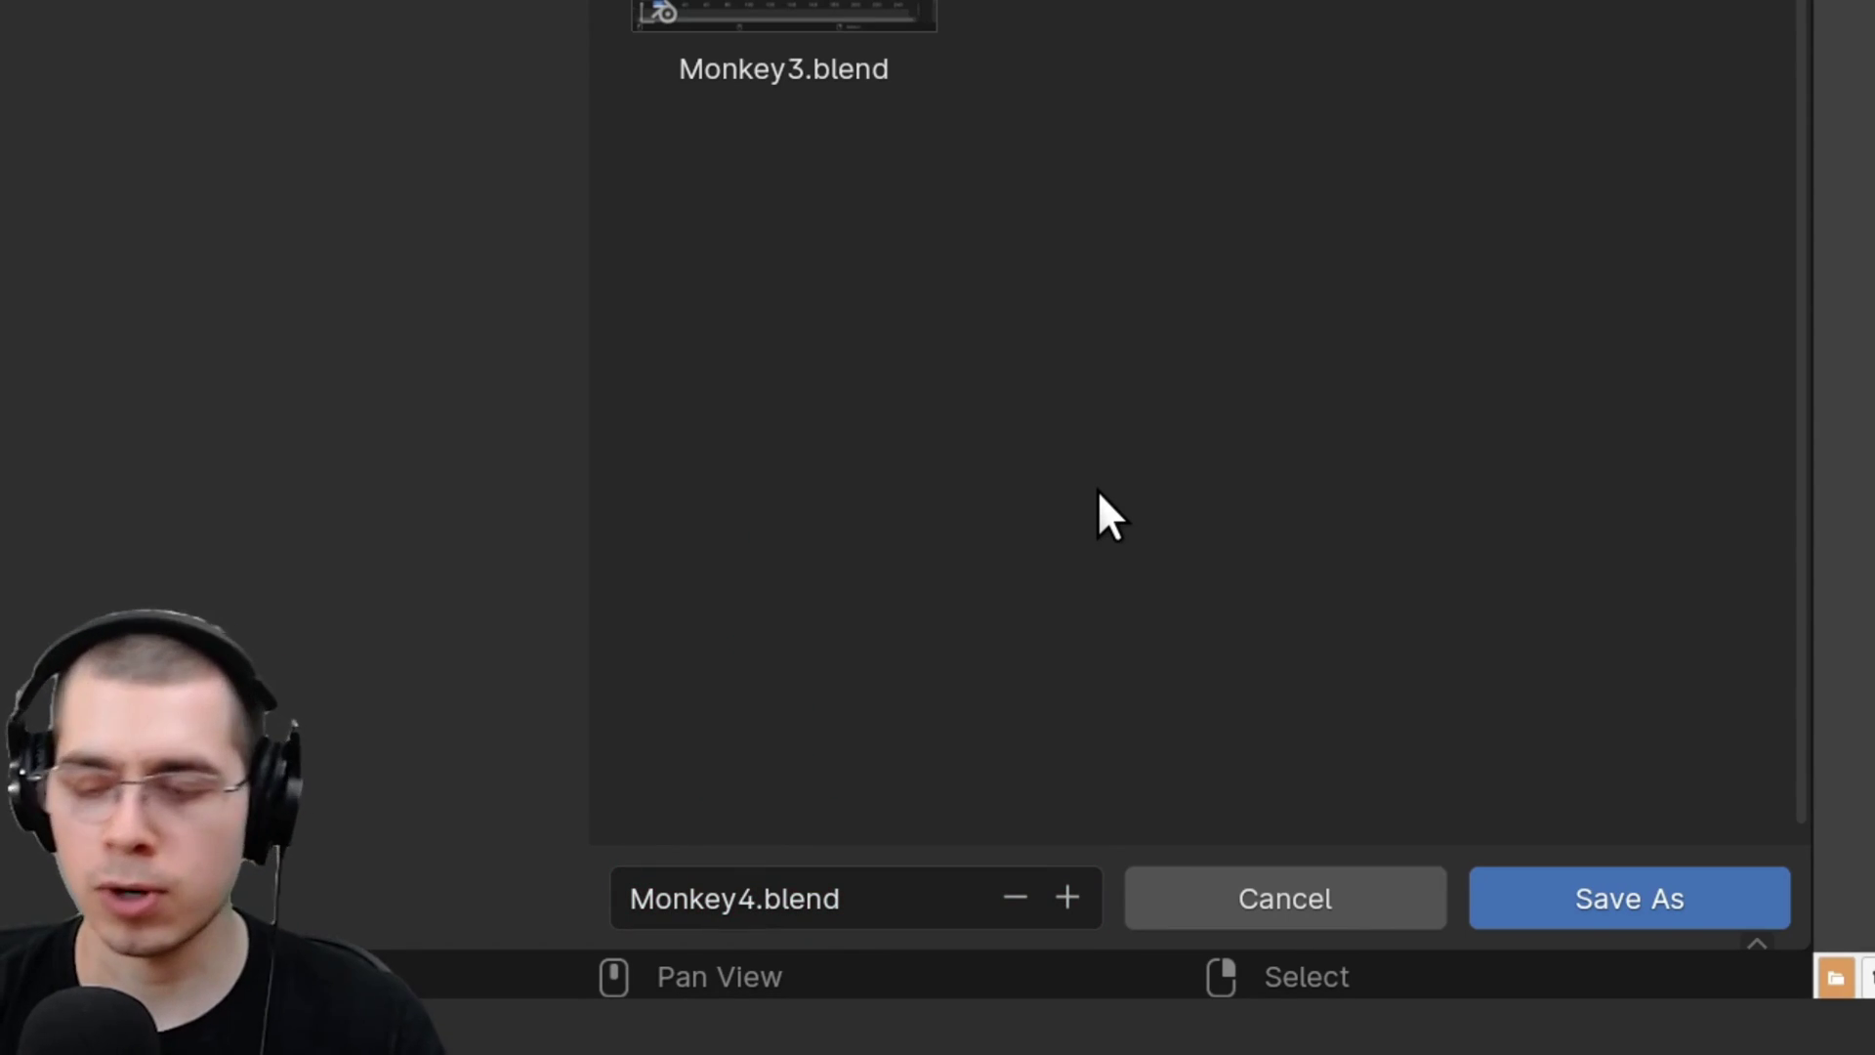
Save the scene as Monkey4.blend.
click(1653, 888)
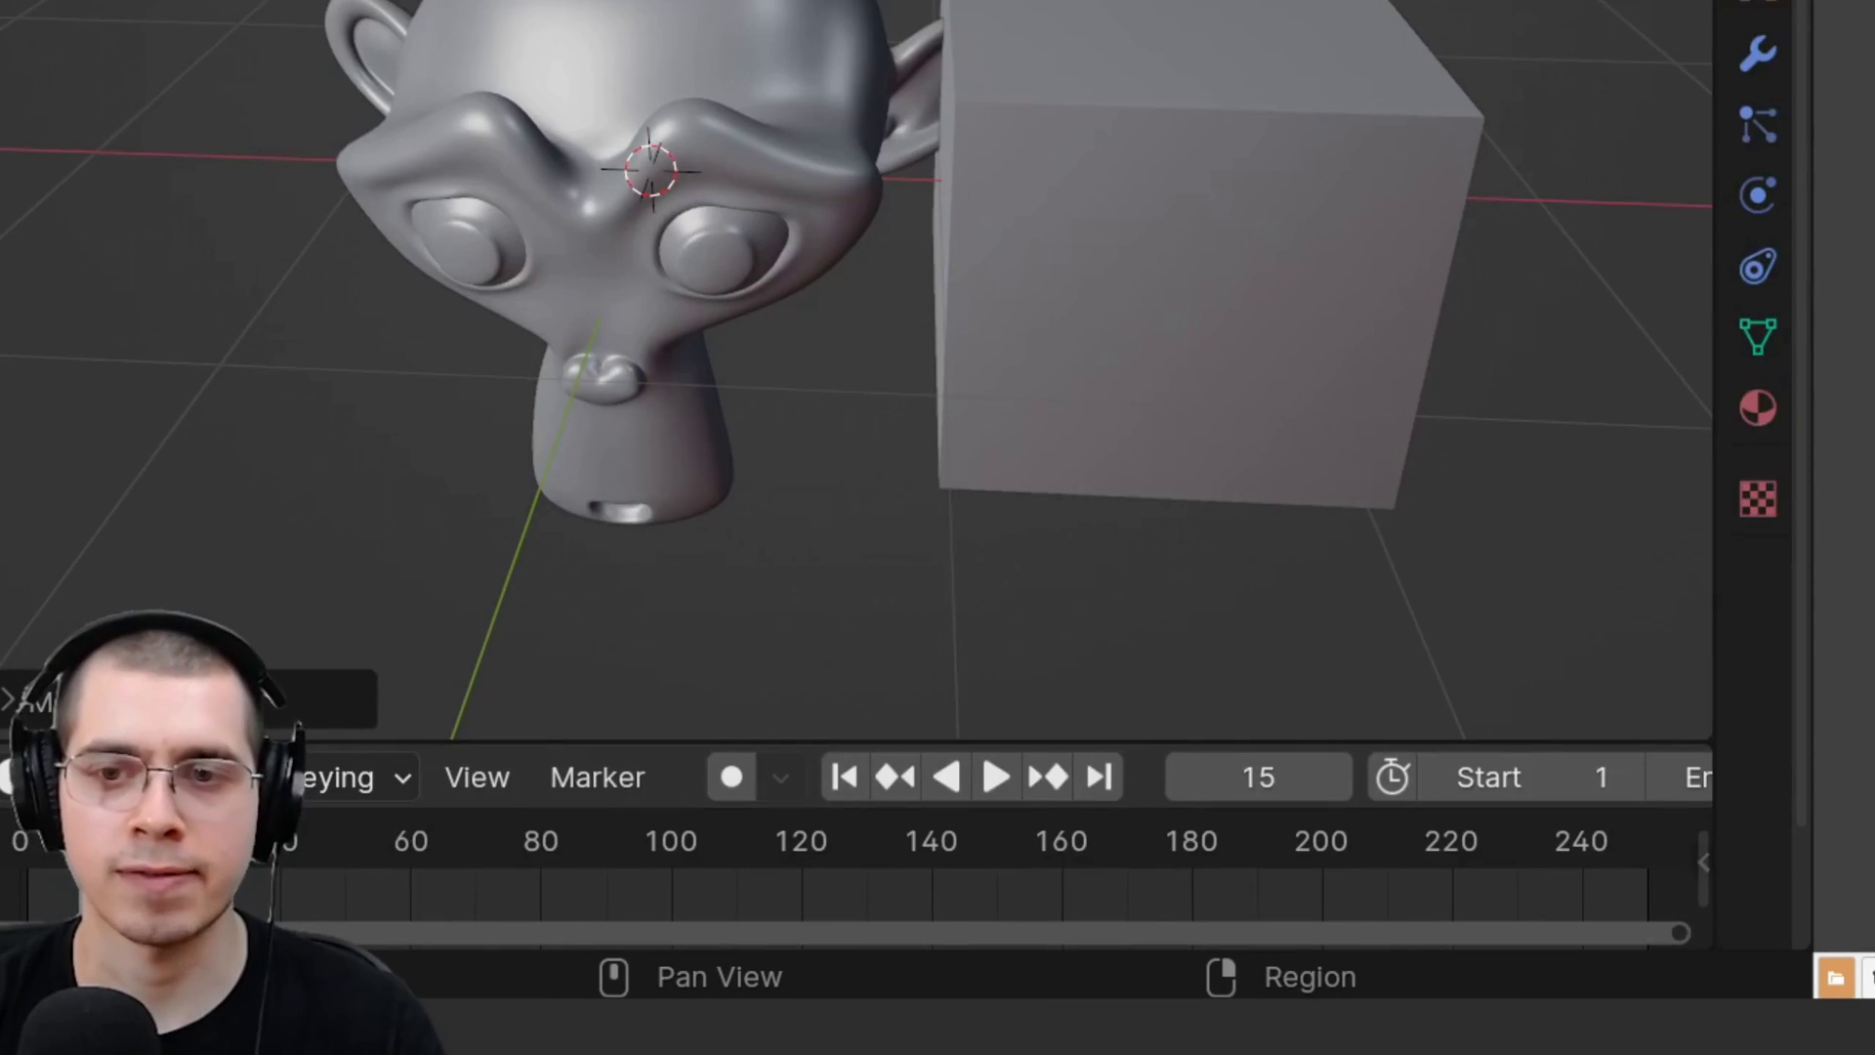